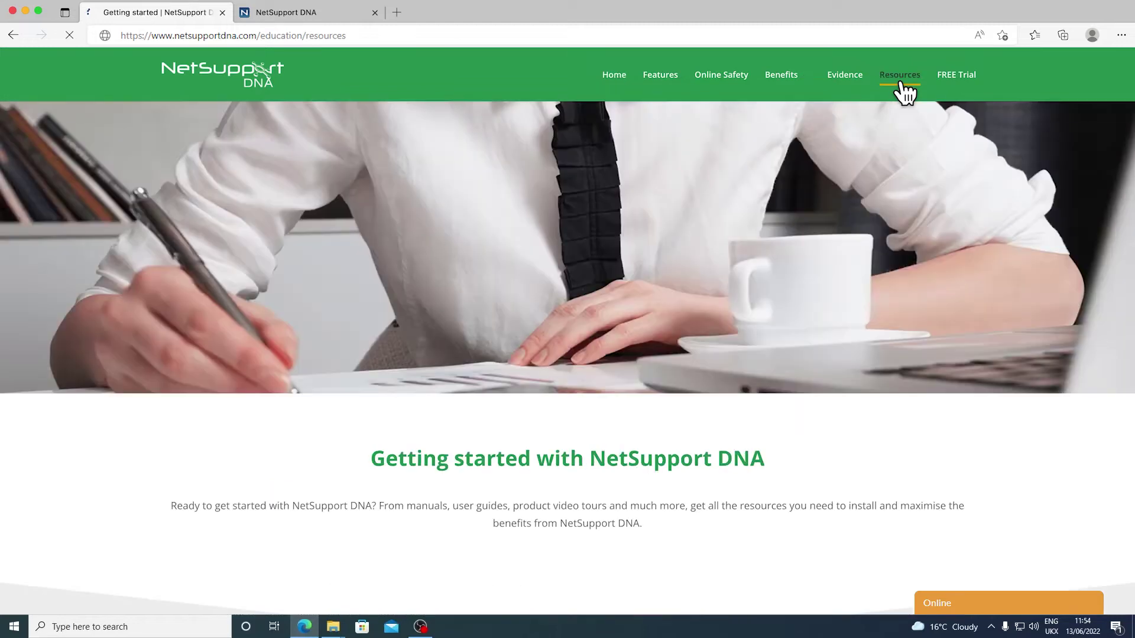
Step: Expand Getting Started Guides and Manuals on the DNA resources page, then go to the installer folder
scroll(768, 320, "down", 5)
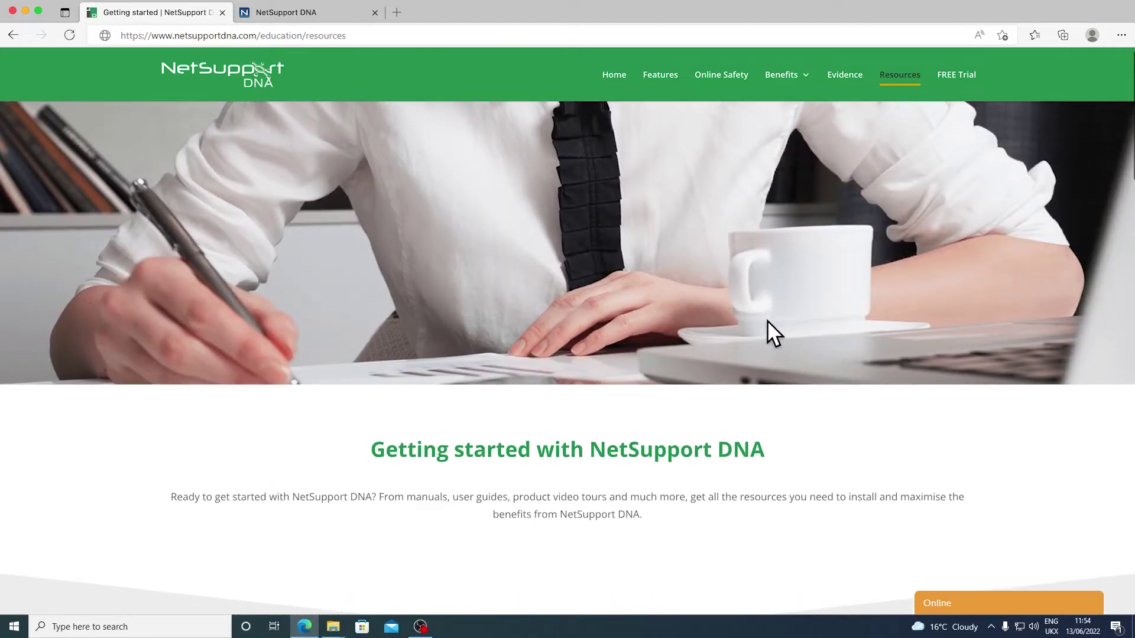
scroll(767, 320, "down", 1)
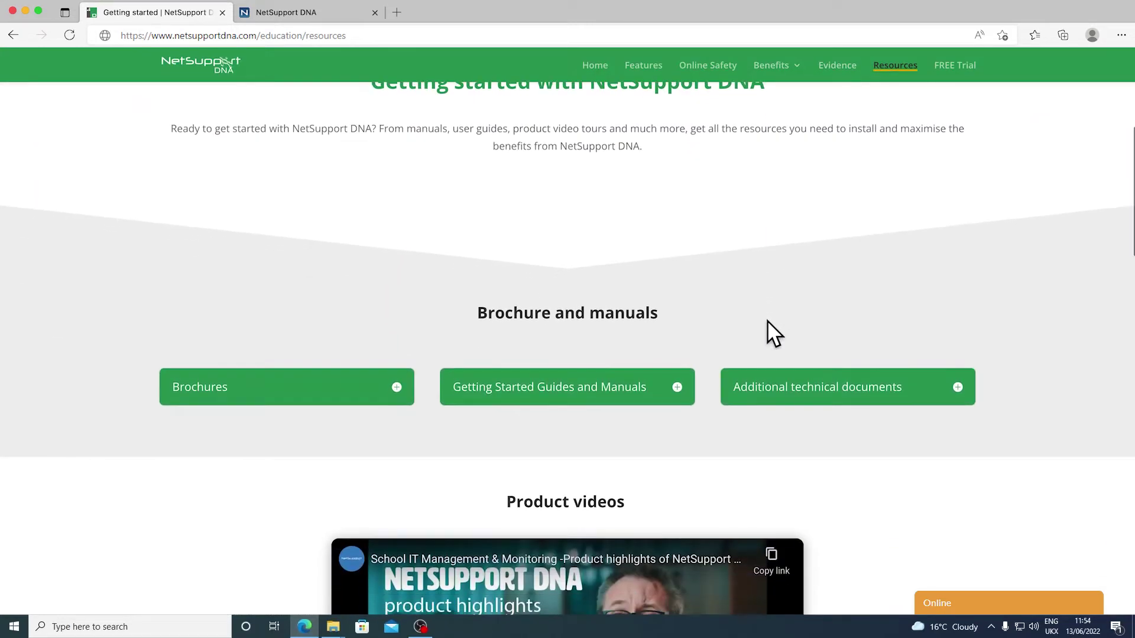
left_click(583, 401)
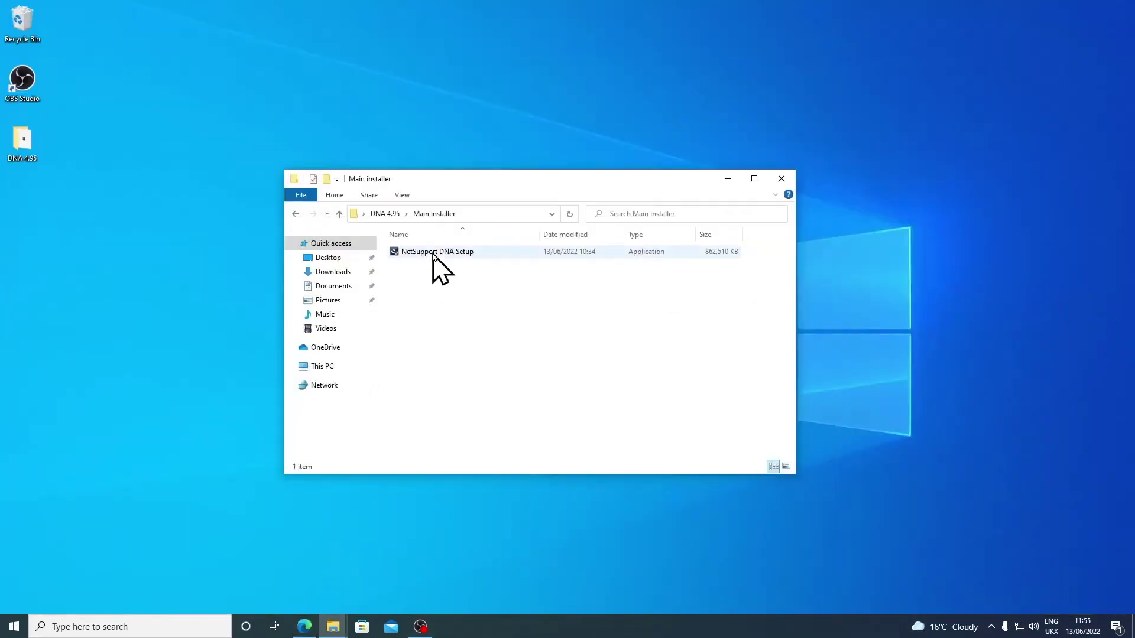
left_click(434, 255)
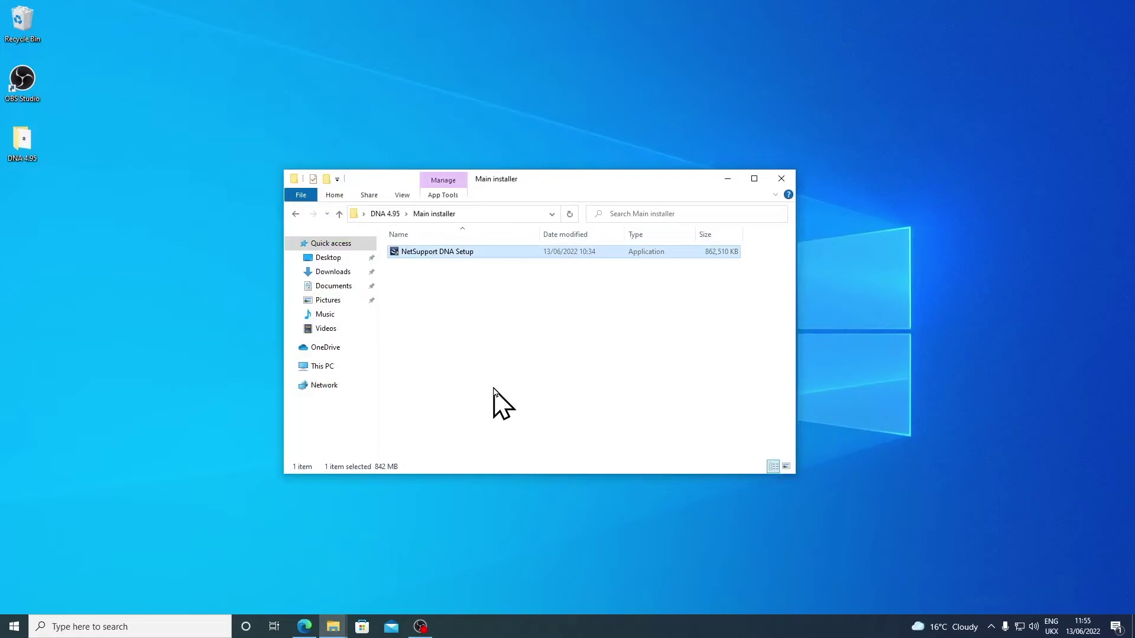
Step: Launch NetSupport DNA Setup from the DNA 4.95 Main installer folder
double_click(431, 252)
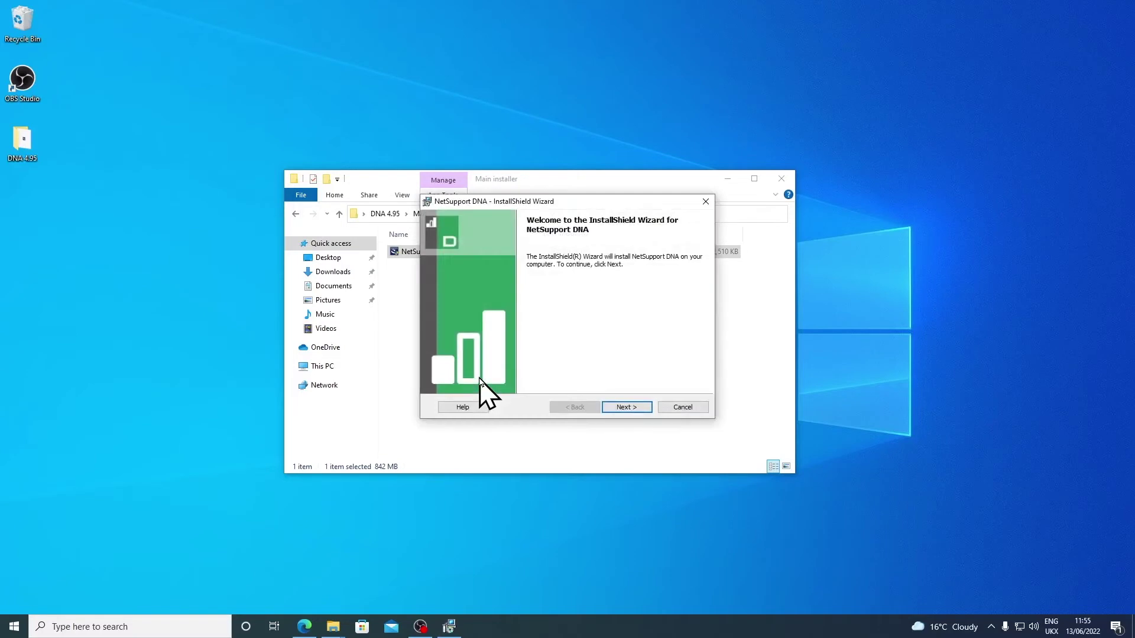
Step: Accept the licence agreement and keep Server installation as the setup type
left_click(618, 408)
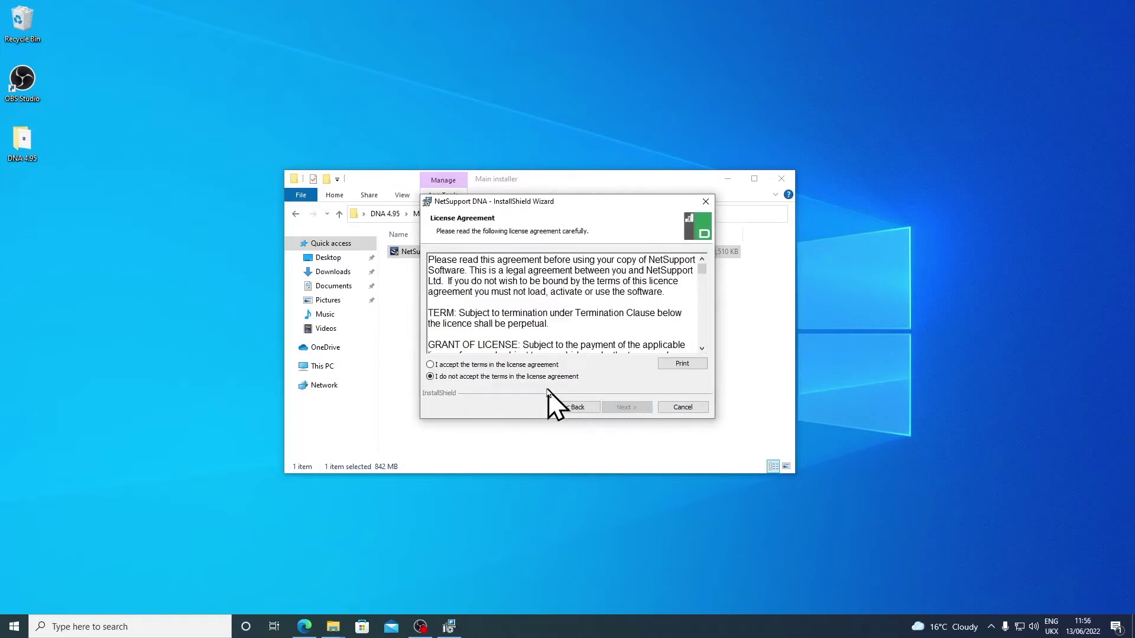
left_click(523, 366)
left_click(625, 408)
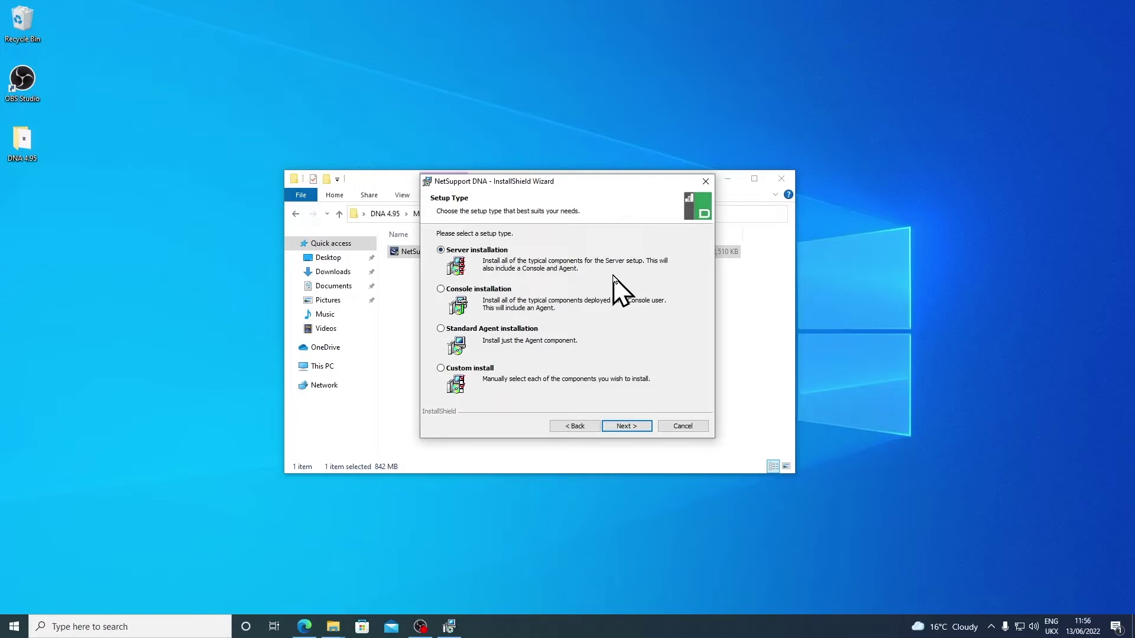
left_click(624, 426)
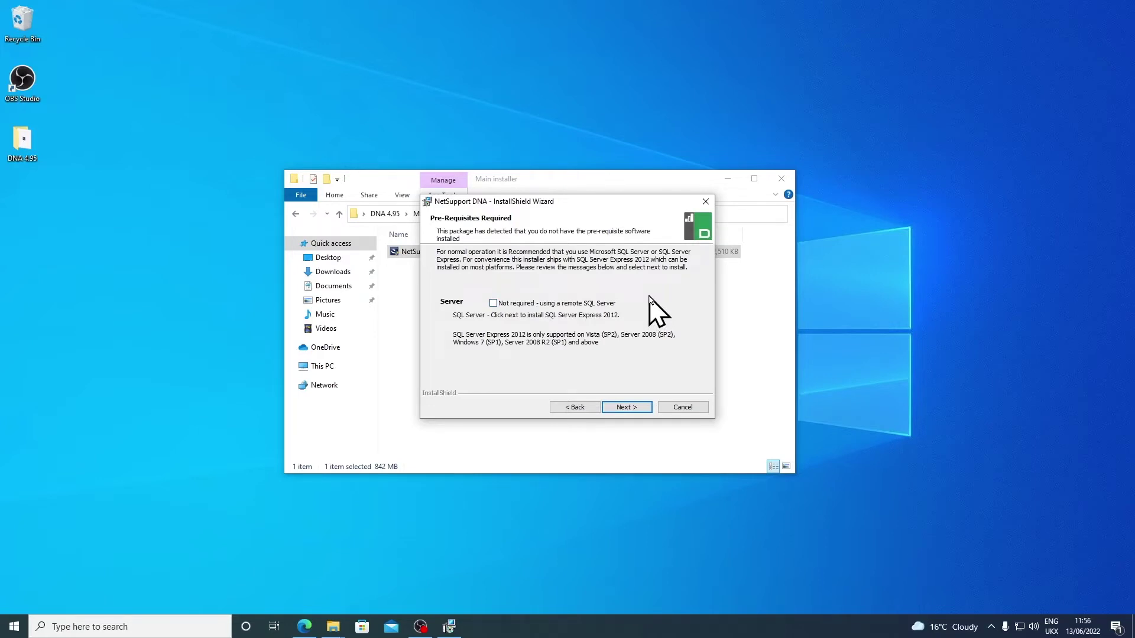
Step: Leave the remote SQL Server option unticked so SQL Server Express 2012 is installed
left_click(627, 407)
Step: Enter the Admin console password in both password fields and accept the login details
left_click(574, 331)
type("*******")
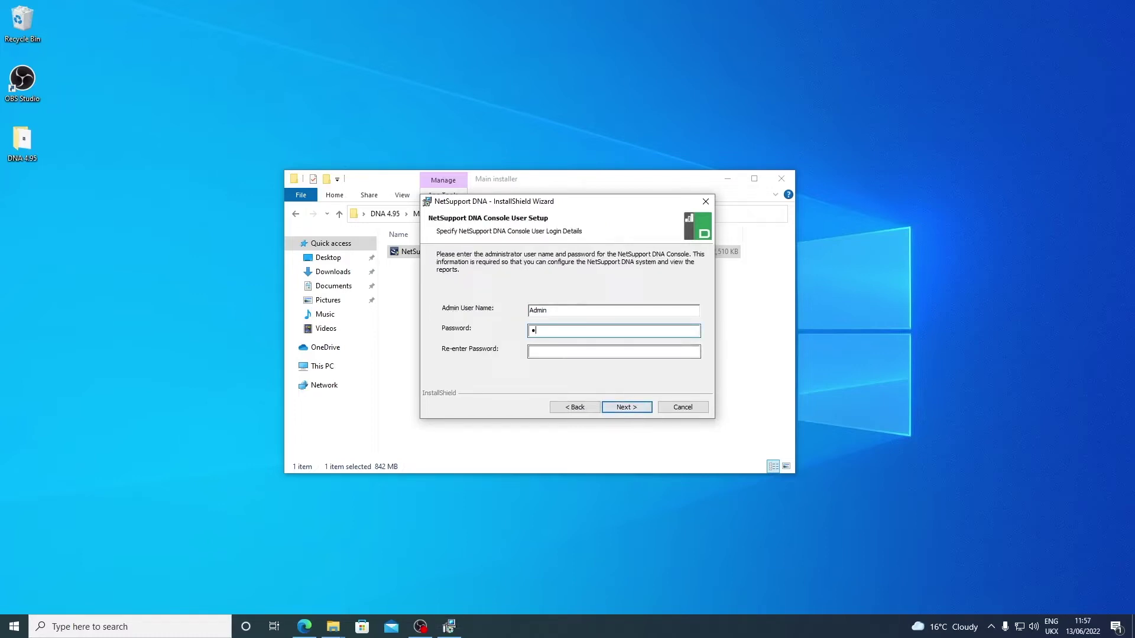
type("*************")
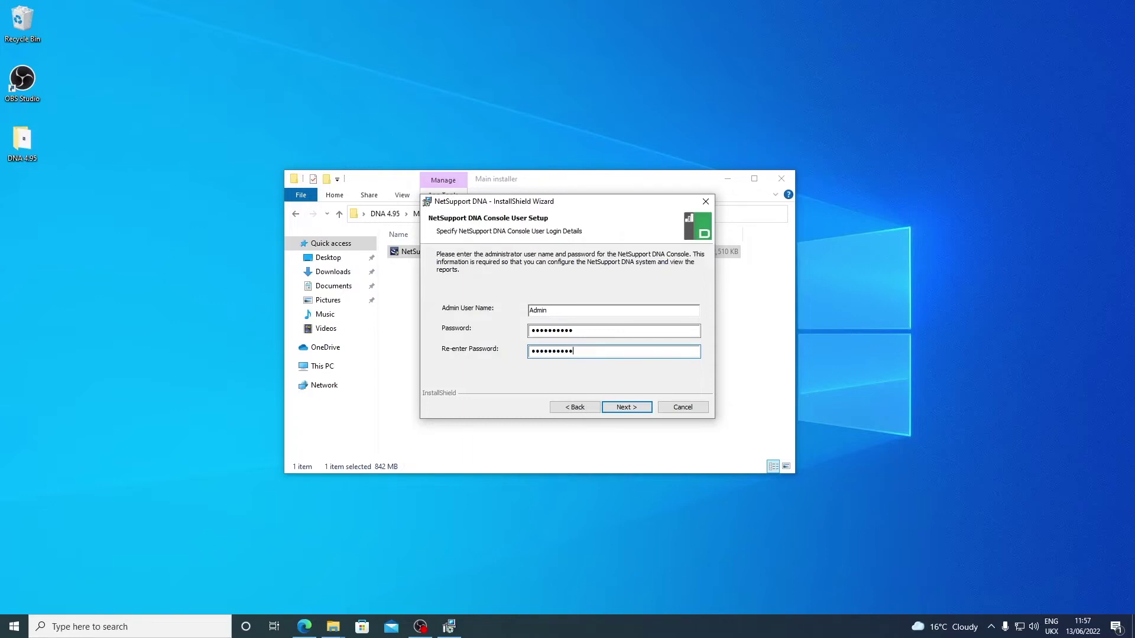
left_click_drag(582, 329, 526, 324)
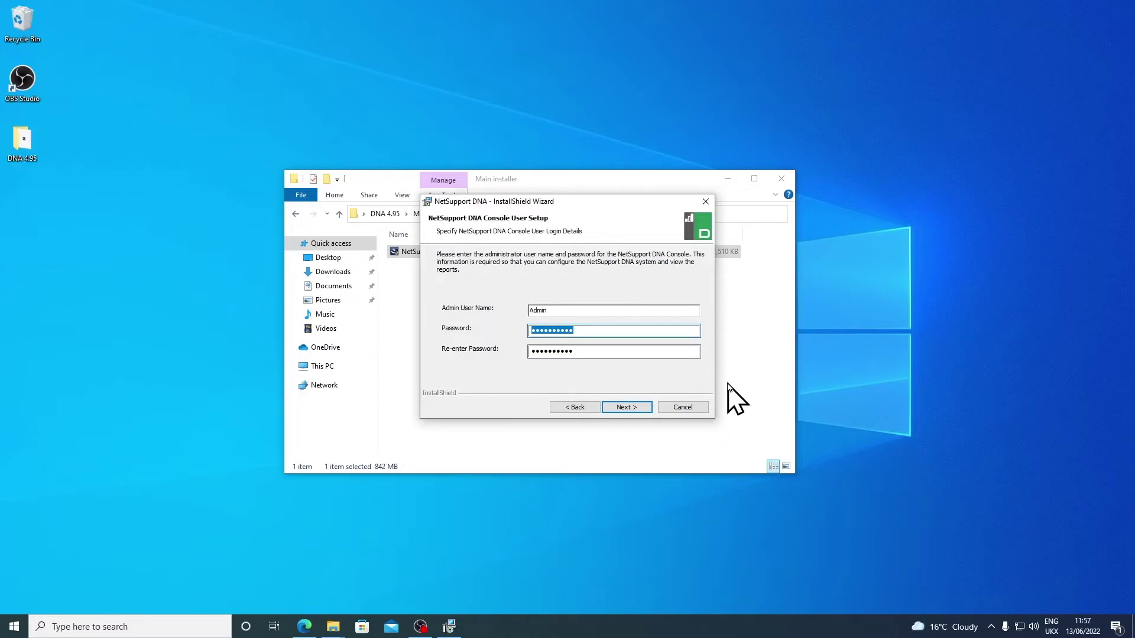
left_click(626, 407)
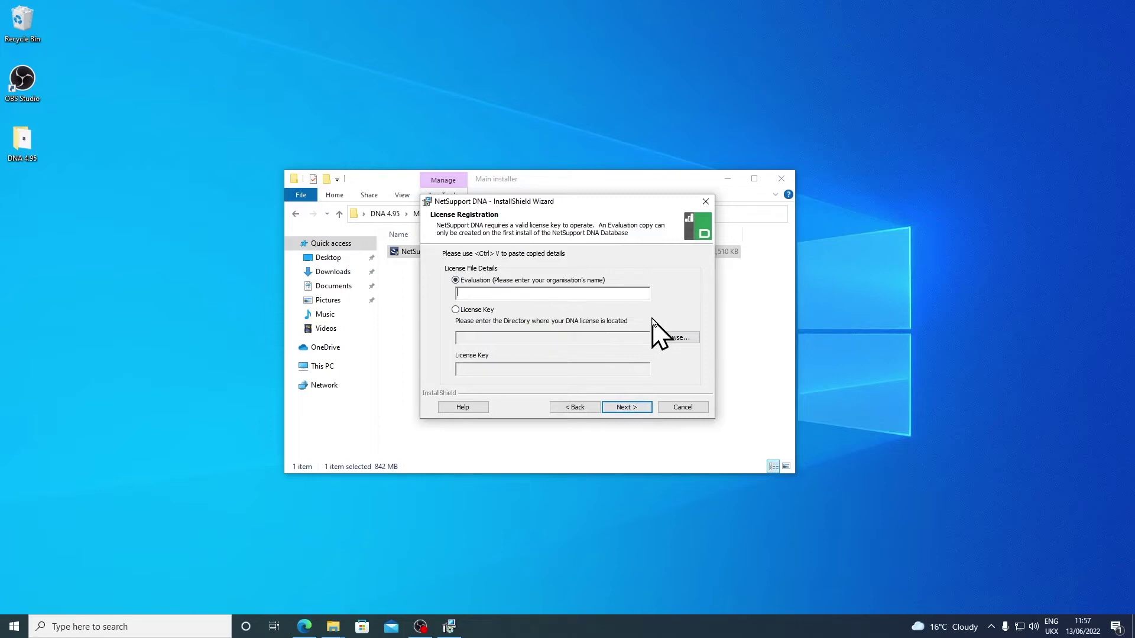
Step: Register an evaluation licence for the organisation 'NetSupport Ltd'
type("NetSupport Ltd")
left_click(635, 406)
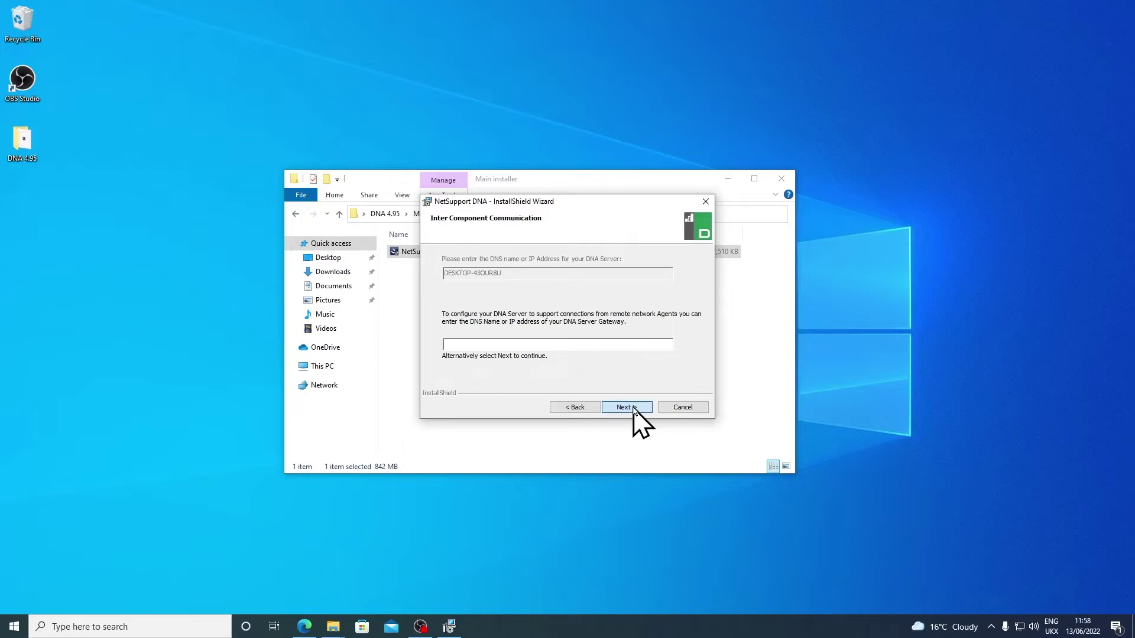
Step: Keep the default DNA server address, choose the Education enterprise type, and install
left_click(633, 407)
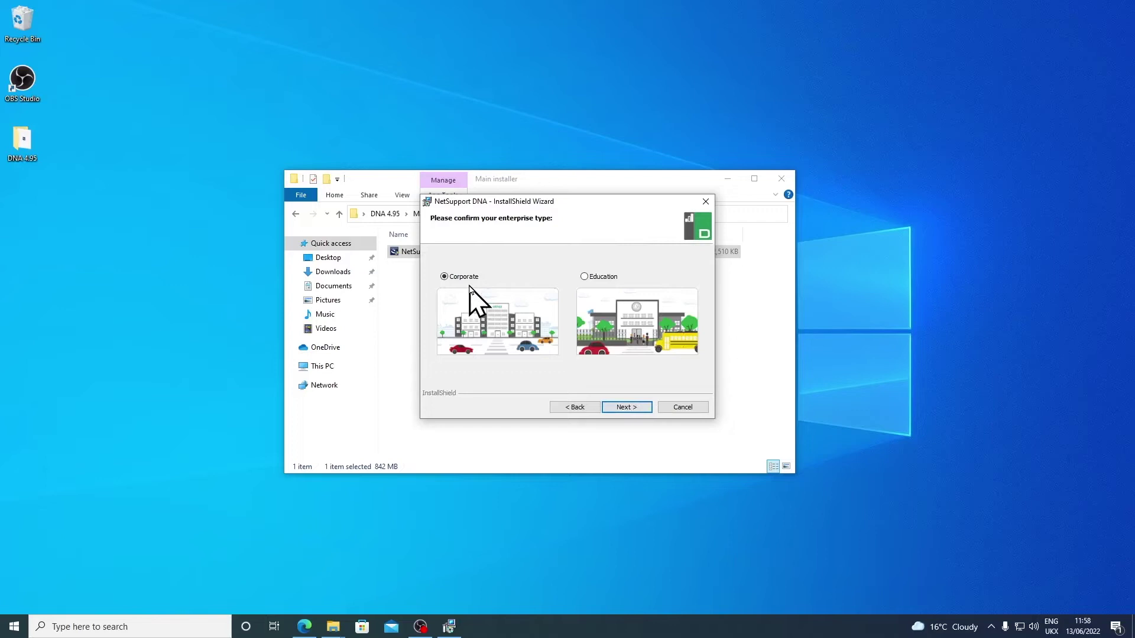
left_click(580, 293)
left_click(642, 408)
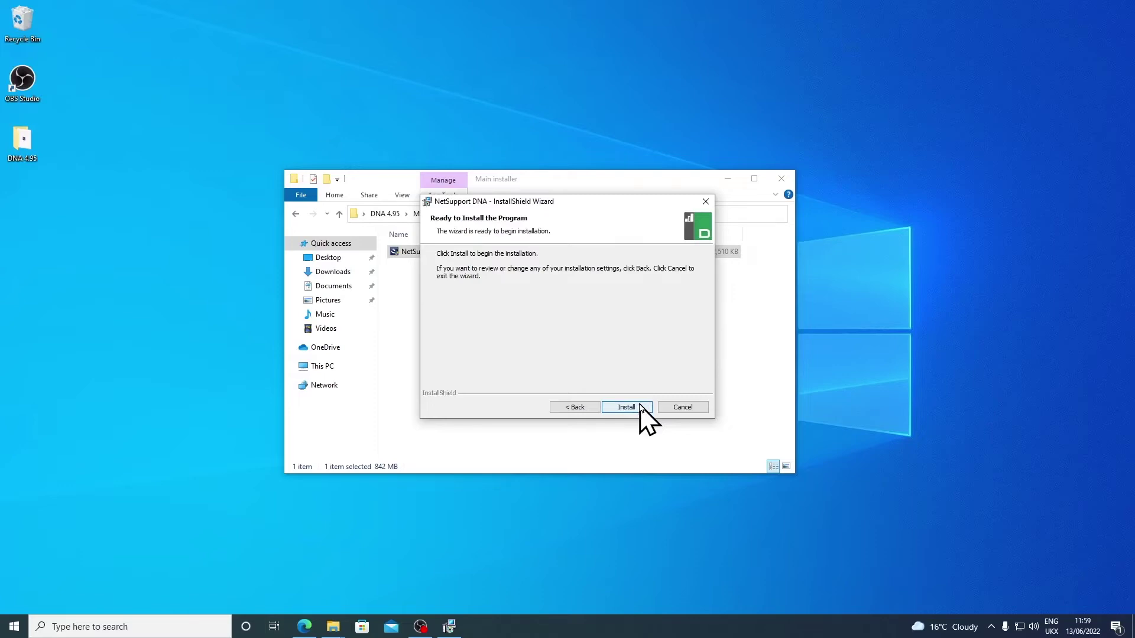
left_click(640, 408)
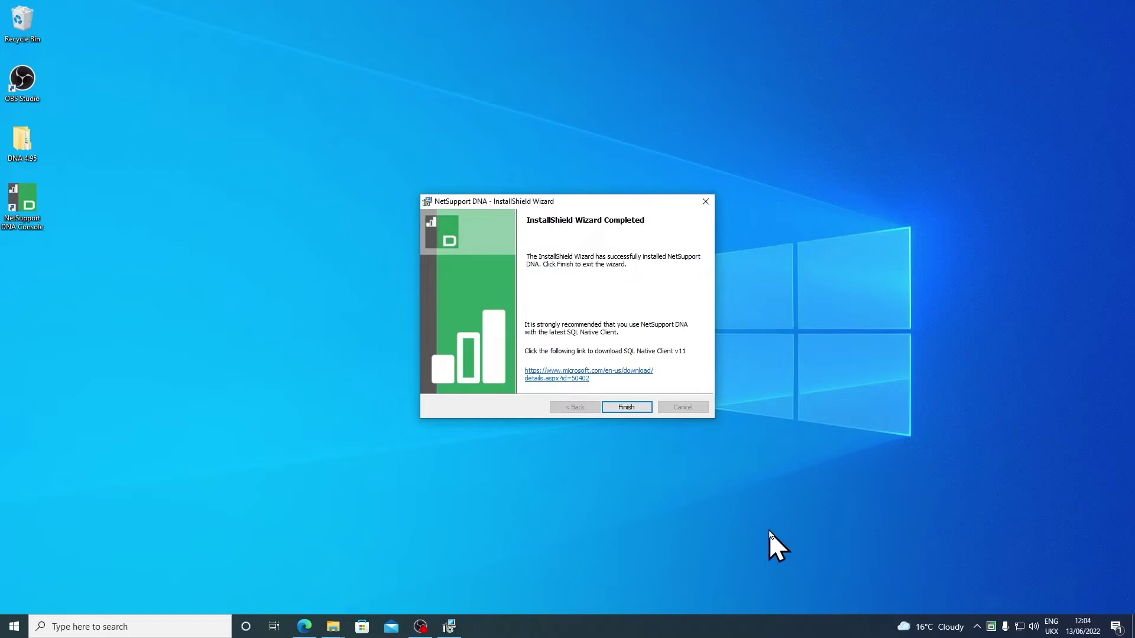
Step: Select the new NetSupport DNA Console desktop shortcut once installation completes
left_click(34, 206)
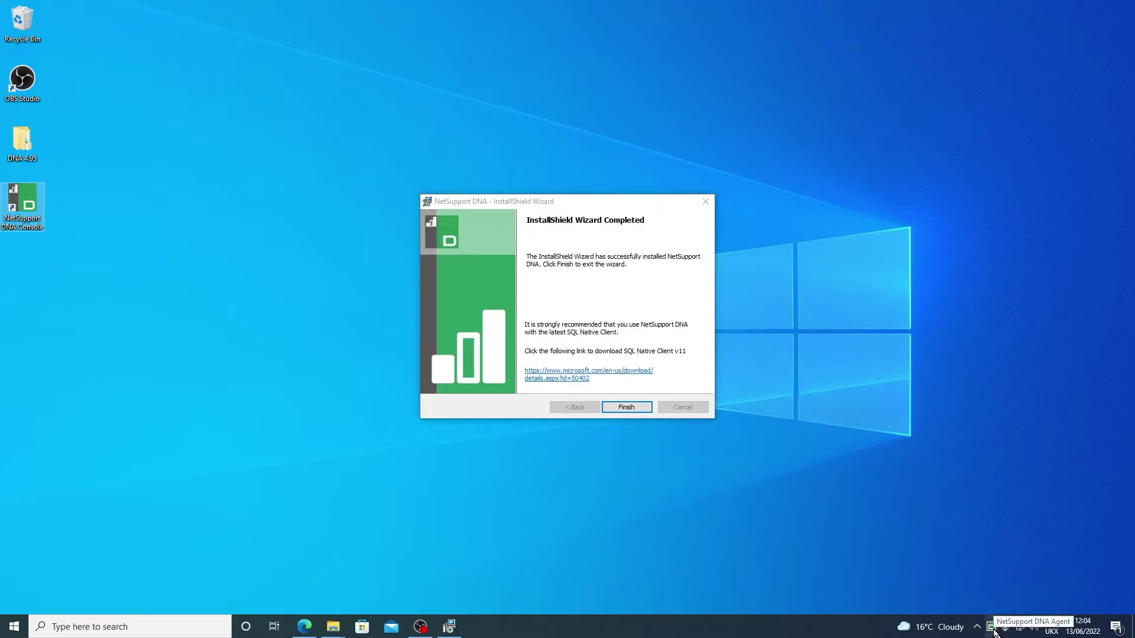
Step: Close the finished wizard and log in to the DNA server as Admin with its password
left_click(632, 409)
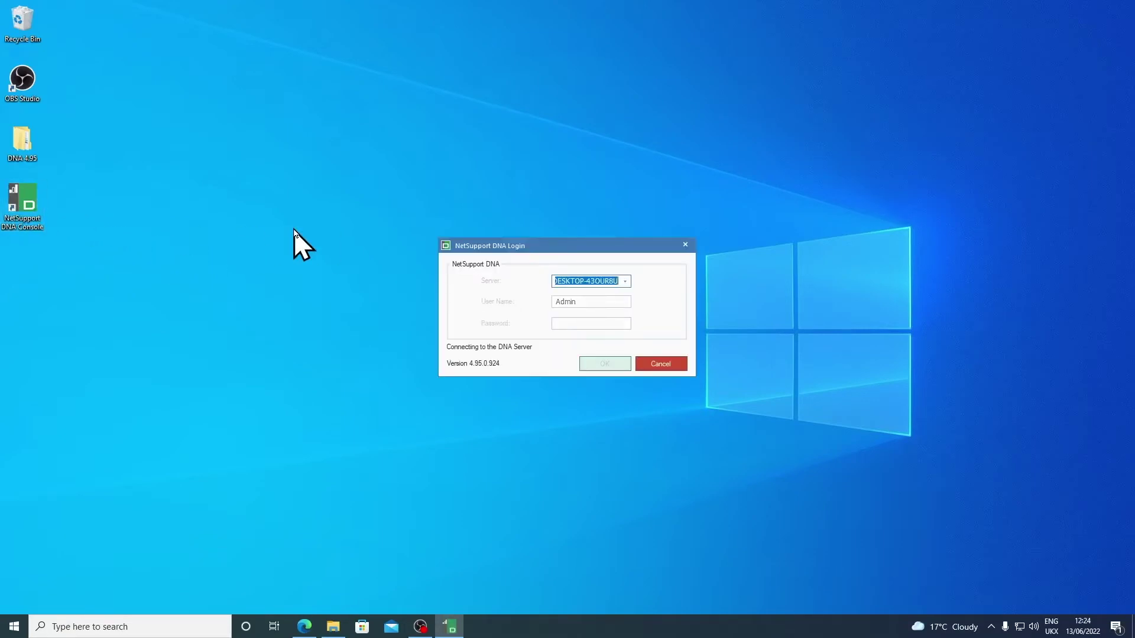
left_click(585, 322)
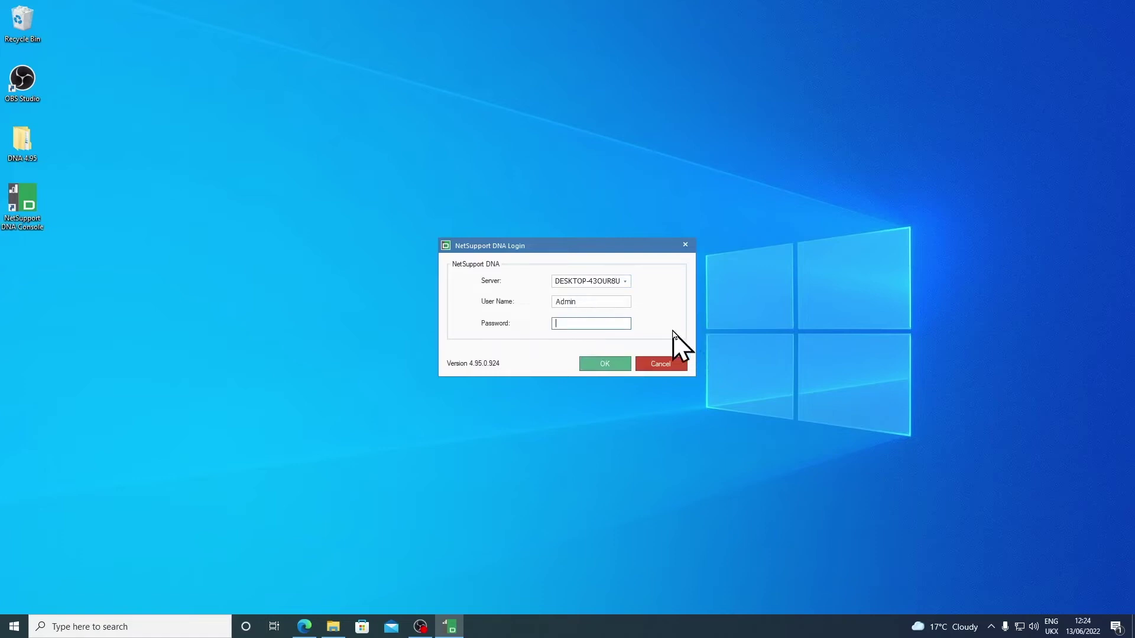
type("********")
left_click(612, 365)
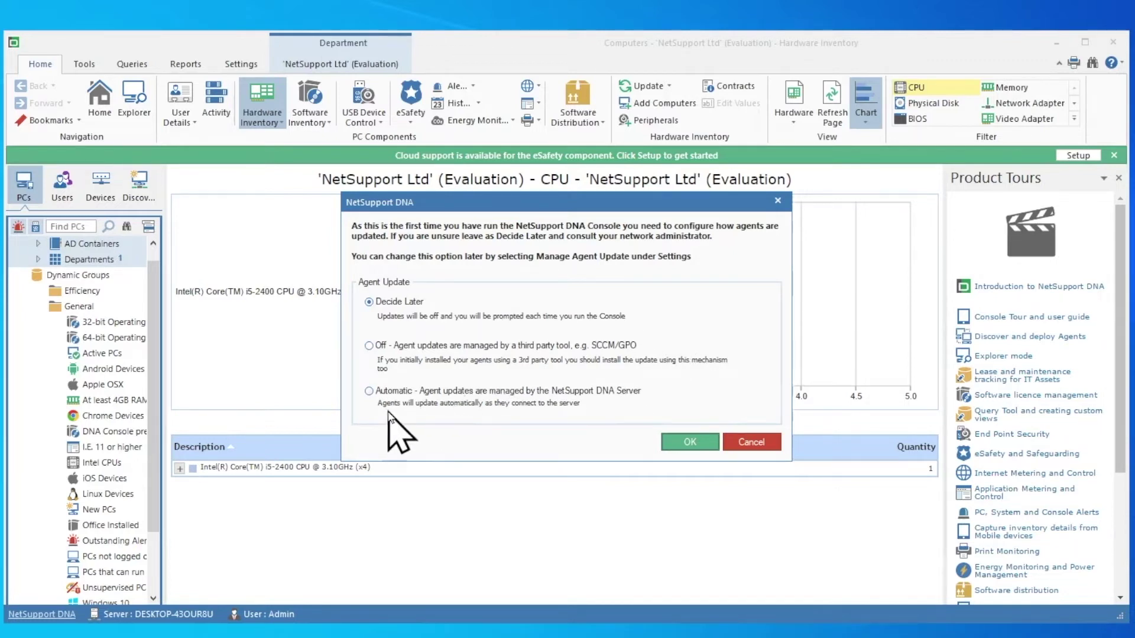
Step: Choose Automatic agent updates from the DNA Server and confirm the first-run prompt
left_click(369, 392)
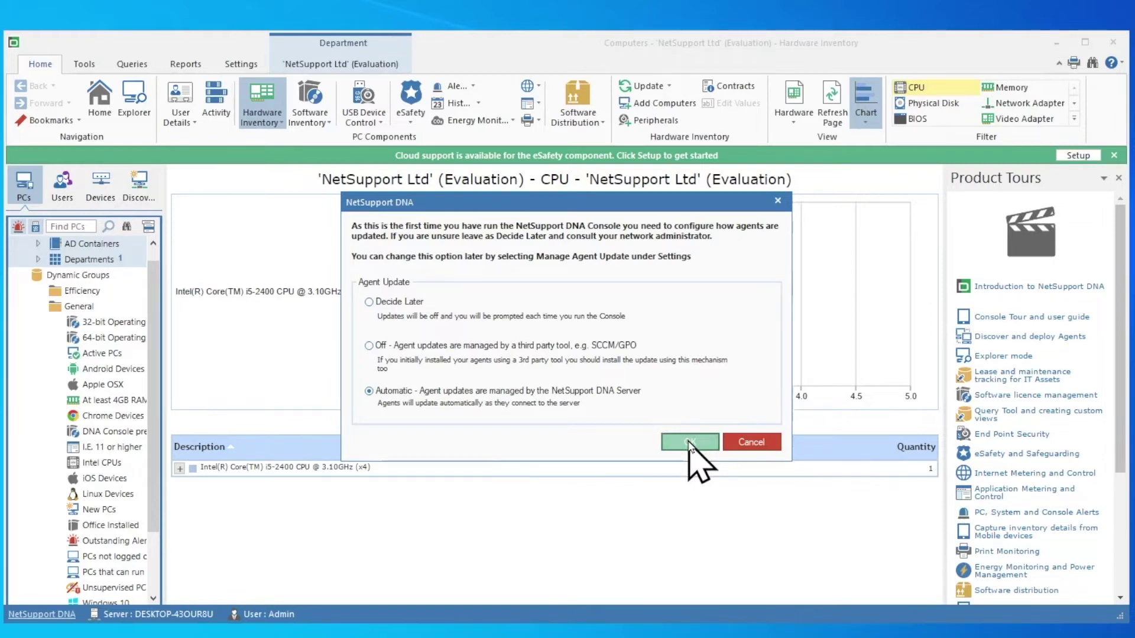
left_click(691, 443)
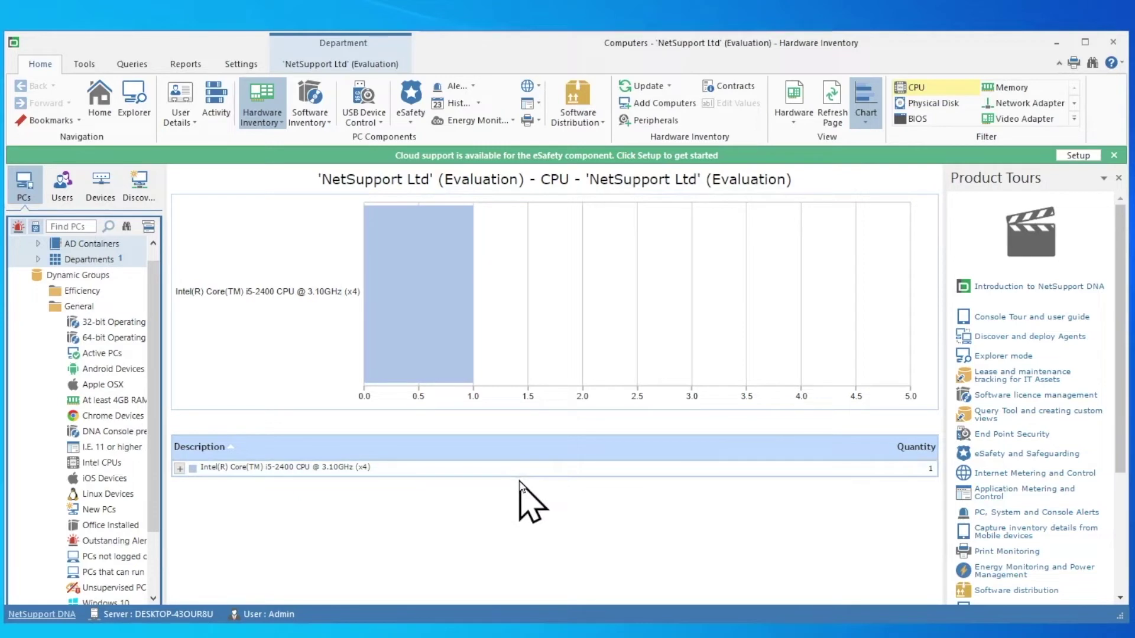
Step: Open DNA Agent Discovery & Deploy from Tools and switch to its Active Directory tab
left_click(85, 65)
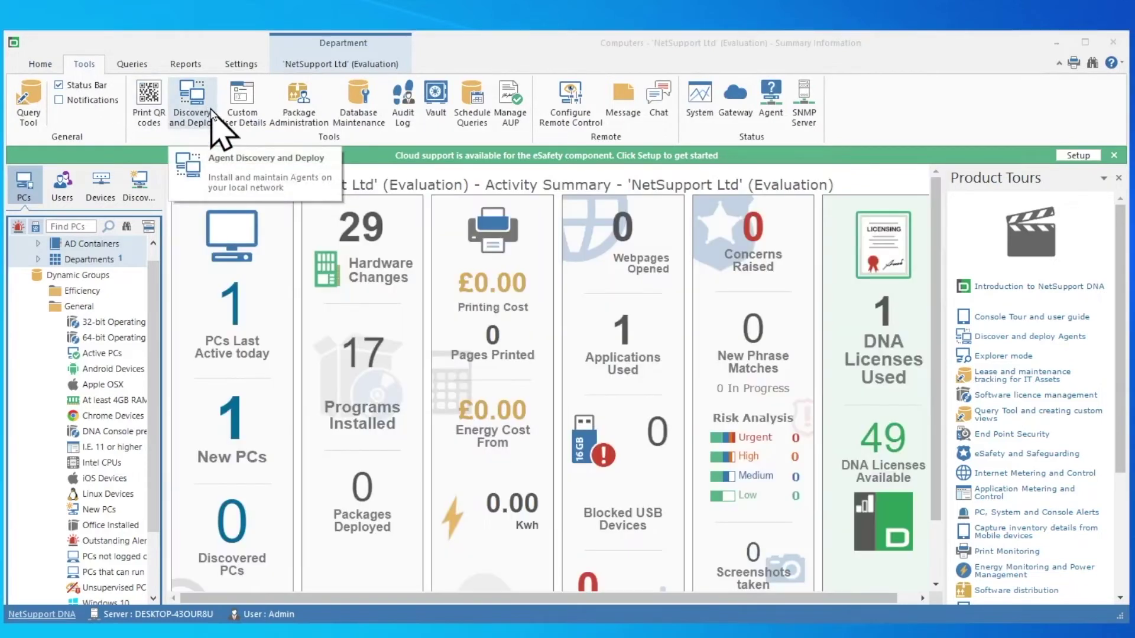
left_click(212, 103)
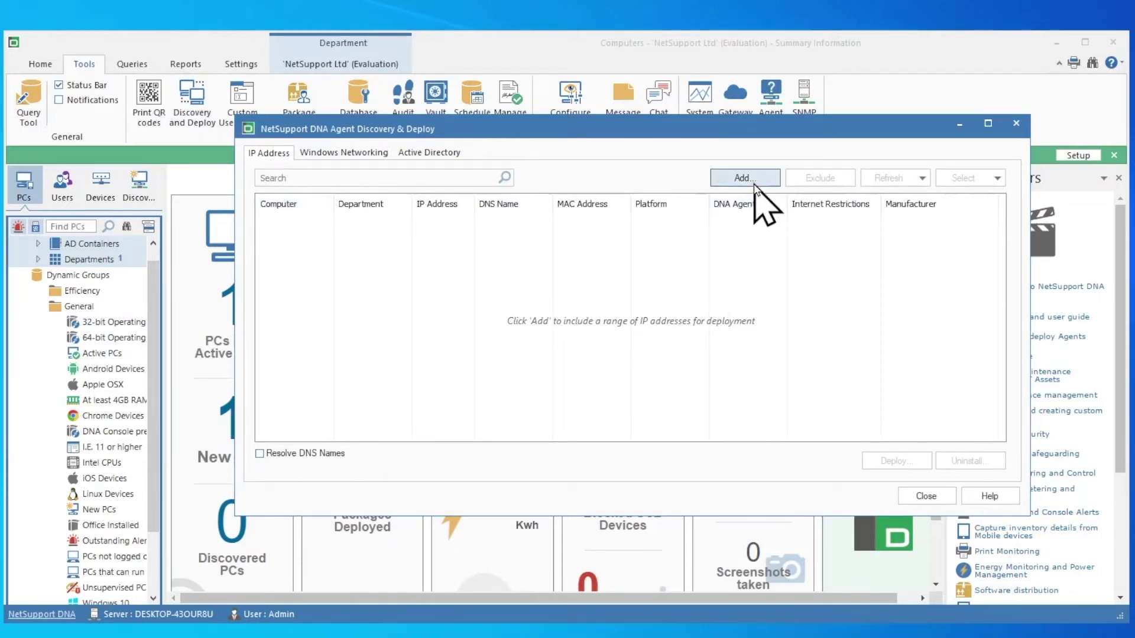
left_click(432, 155)
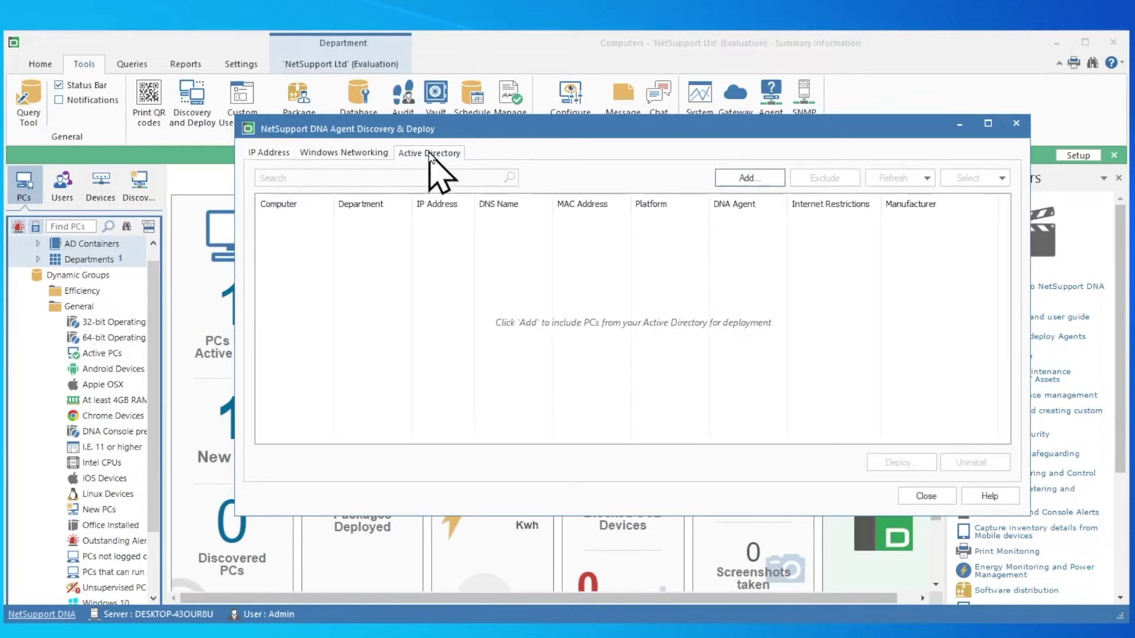
Step: Add every computer in the NetSupportDNA.local domain to the Active Directory discovery list
left_click(733, 188)
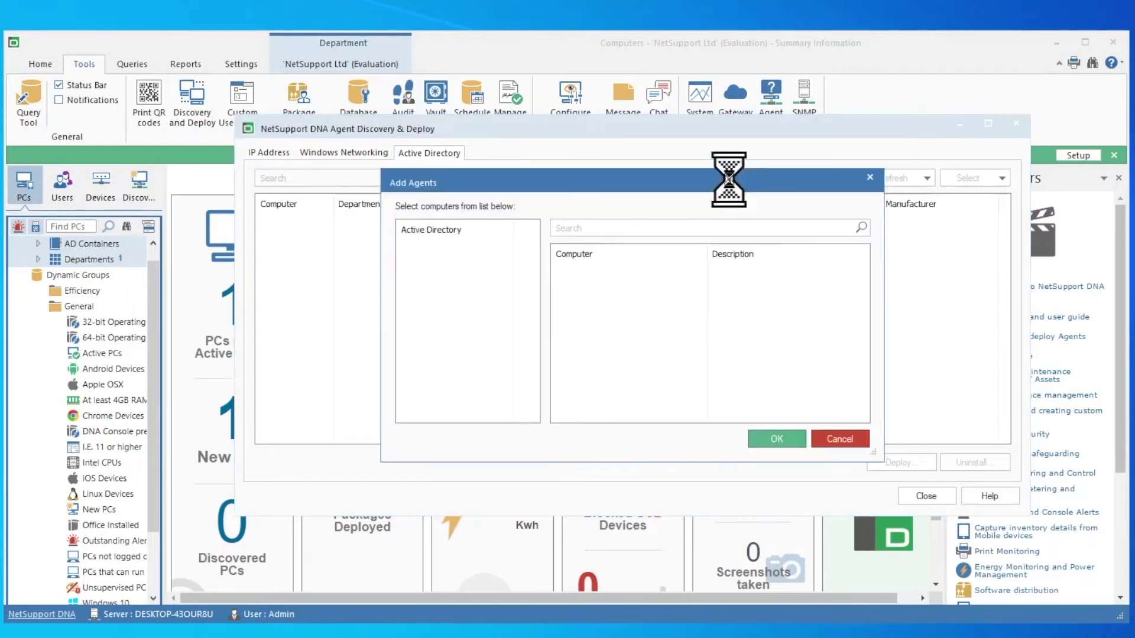
left_click_drag(731, 188, 721, 228)
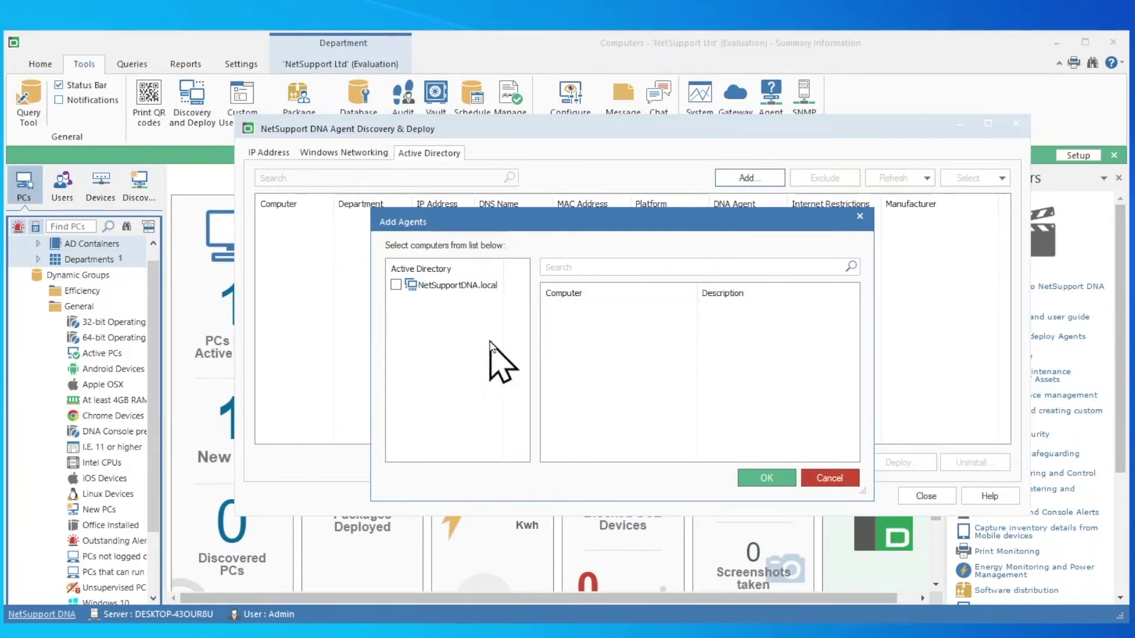
left_click(395, 285)
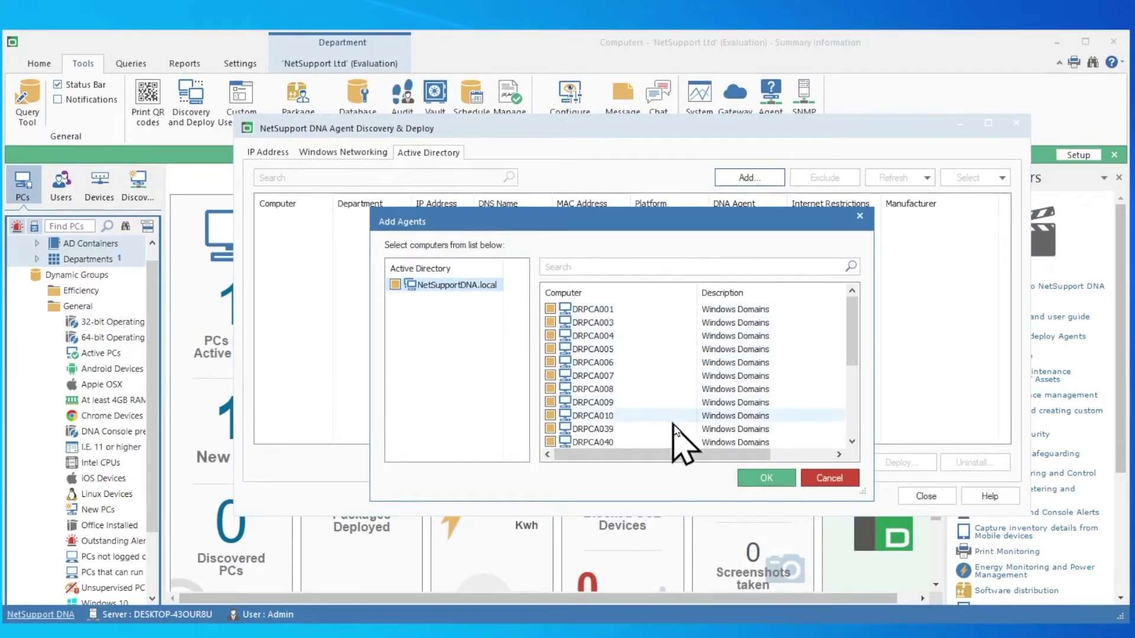
left_click(767, 475)
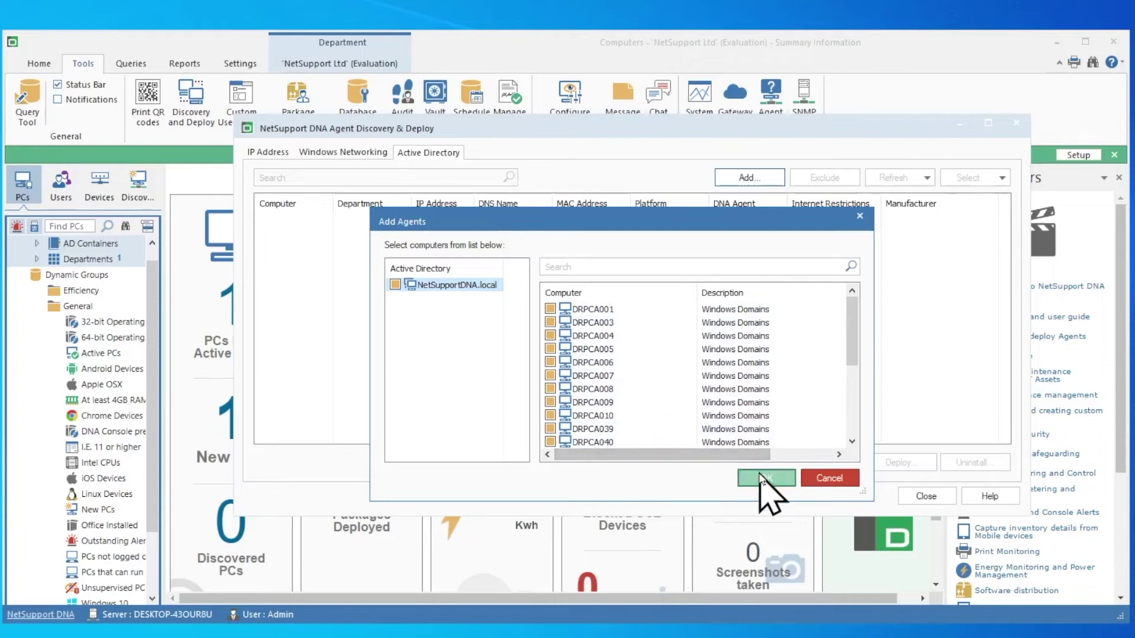
scroll(851, 357, "down", 1)
left_click_drag(851, 357, 849, 431)
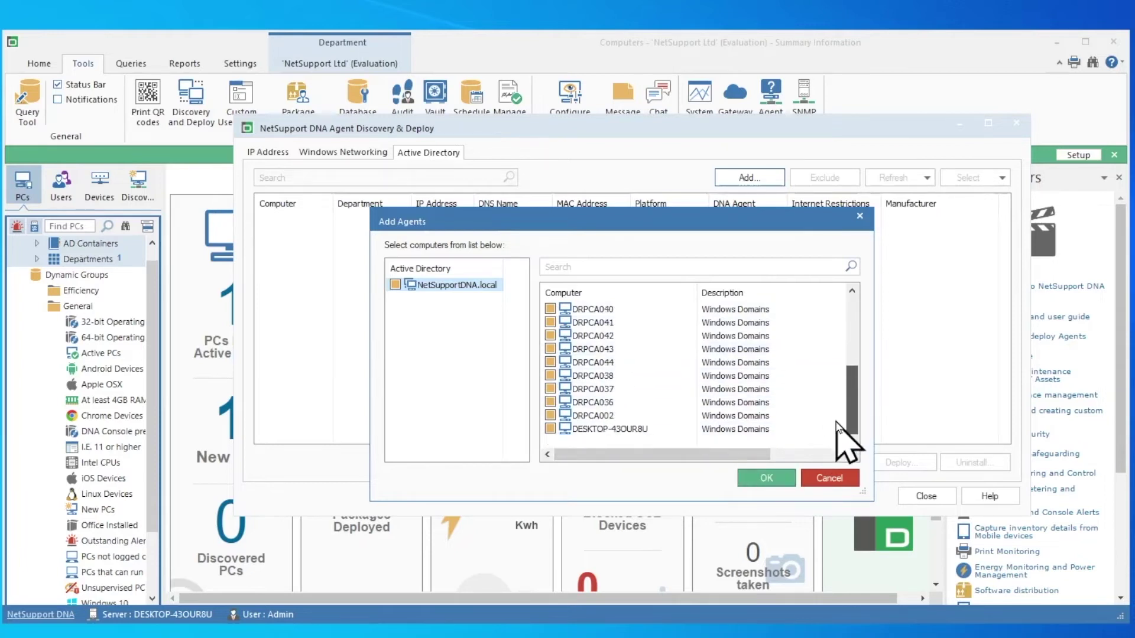
left_click(777, 481)
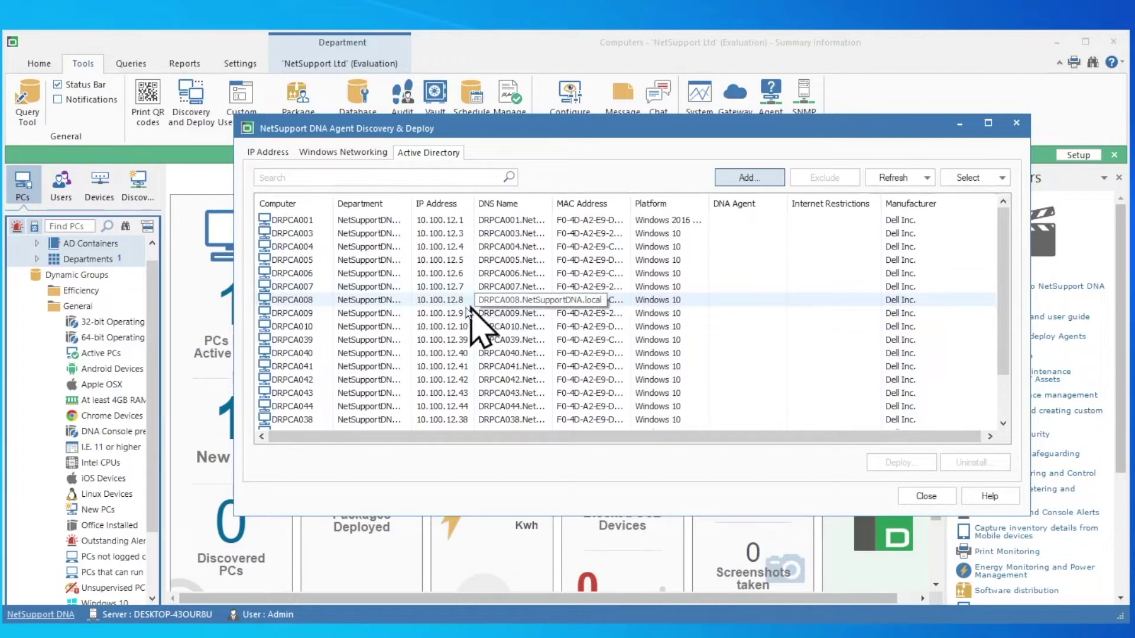
Step: Select computers DRPCA003 through DRPCA009 and start agent deployment for them
left_click(303, 234)
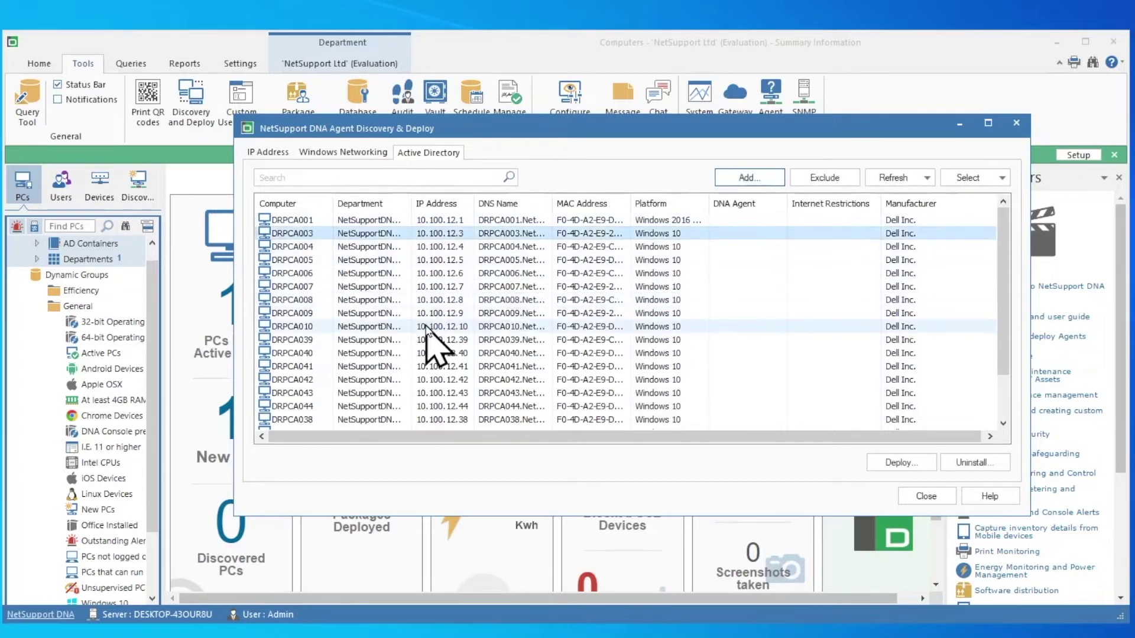
key("shift+Down")
key("shift+Down")
key("shift+Down")
key("shift+Down")
key("shift+Down")
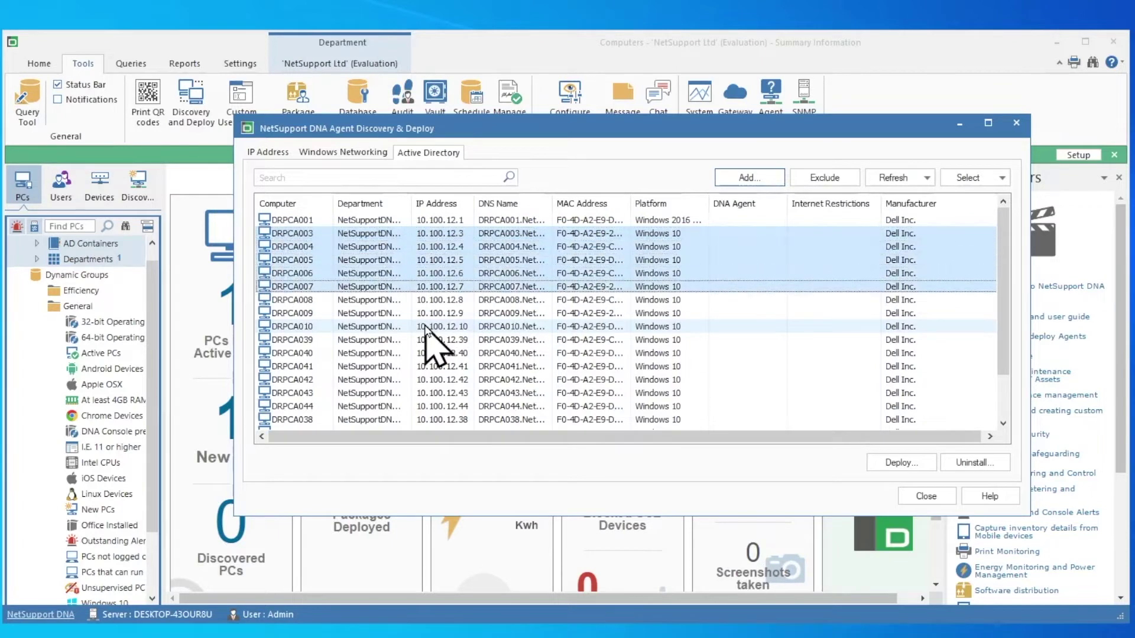
key("shift+Down")
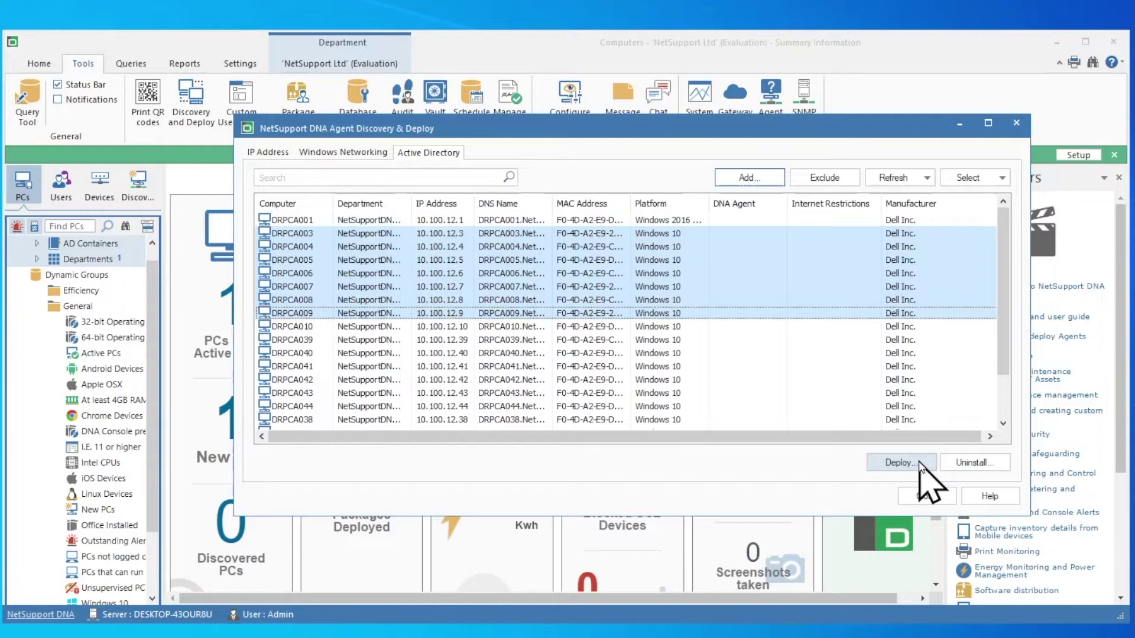
left_click(900, 463)
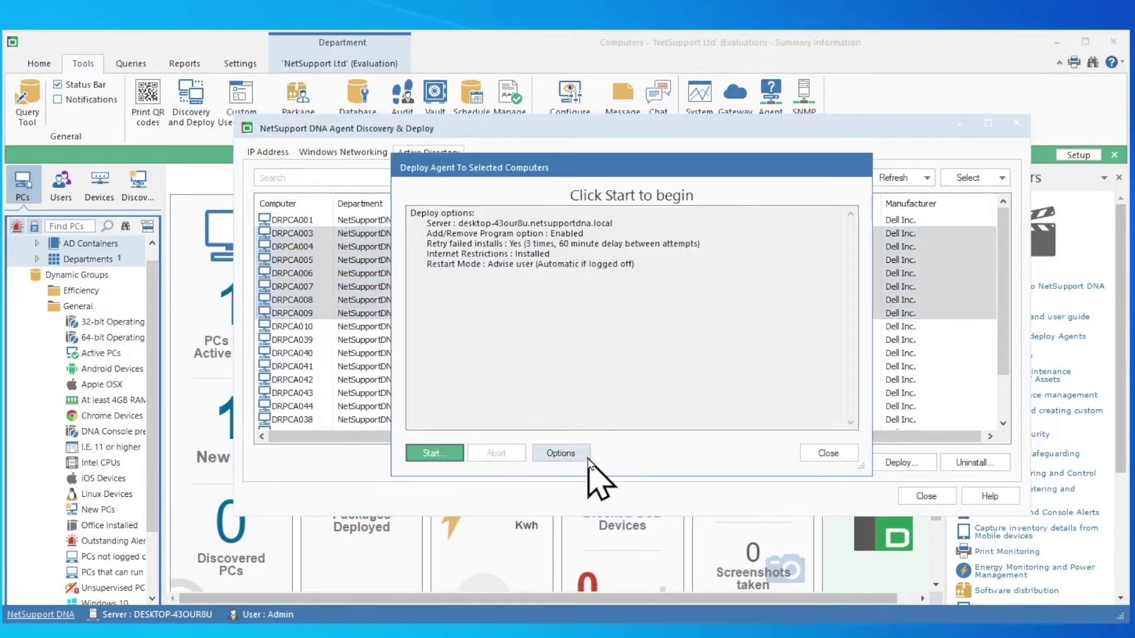
left_click(561, 454)
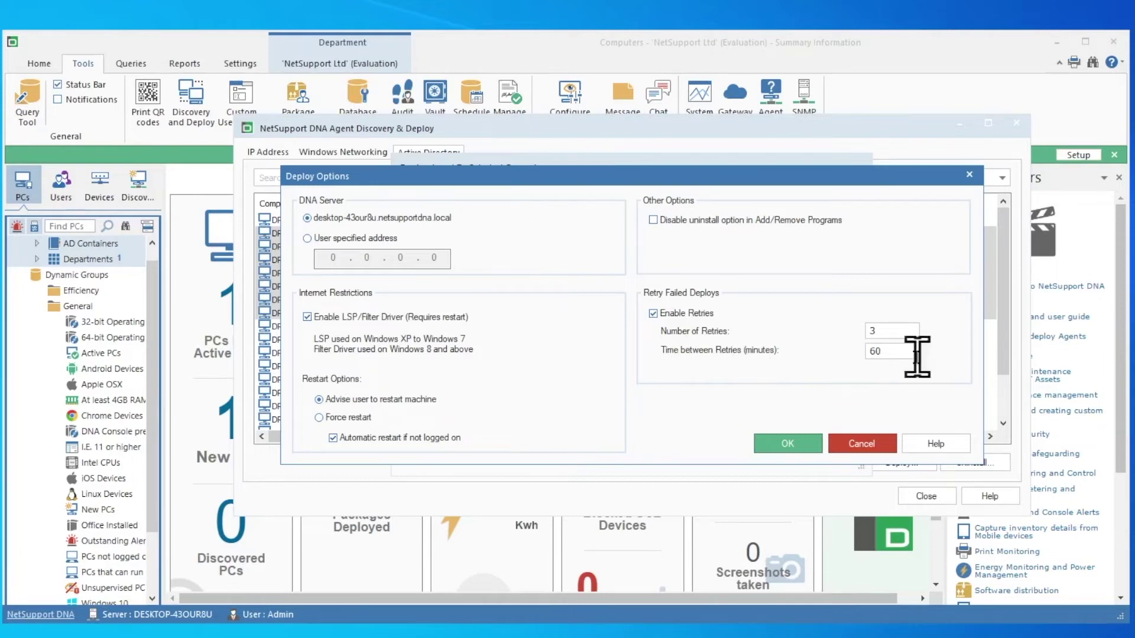
left_click(803, 443)
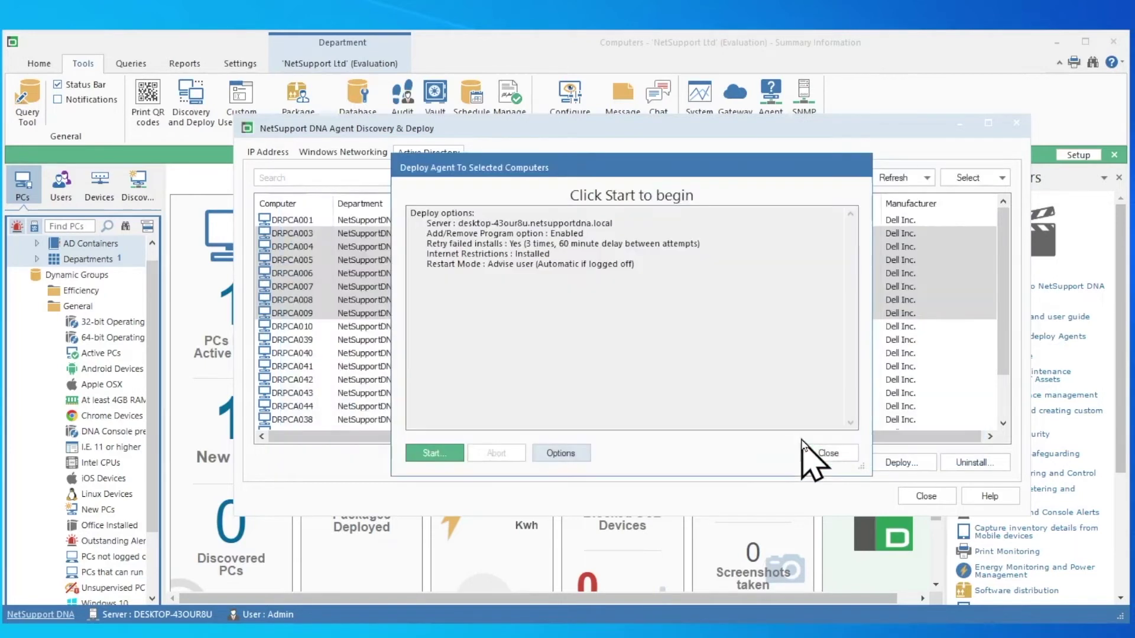
Step: Deploy the agent to the seven selected PCs, then close the completion report and discovery window
left_click(450, 453)
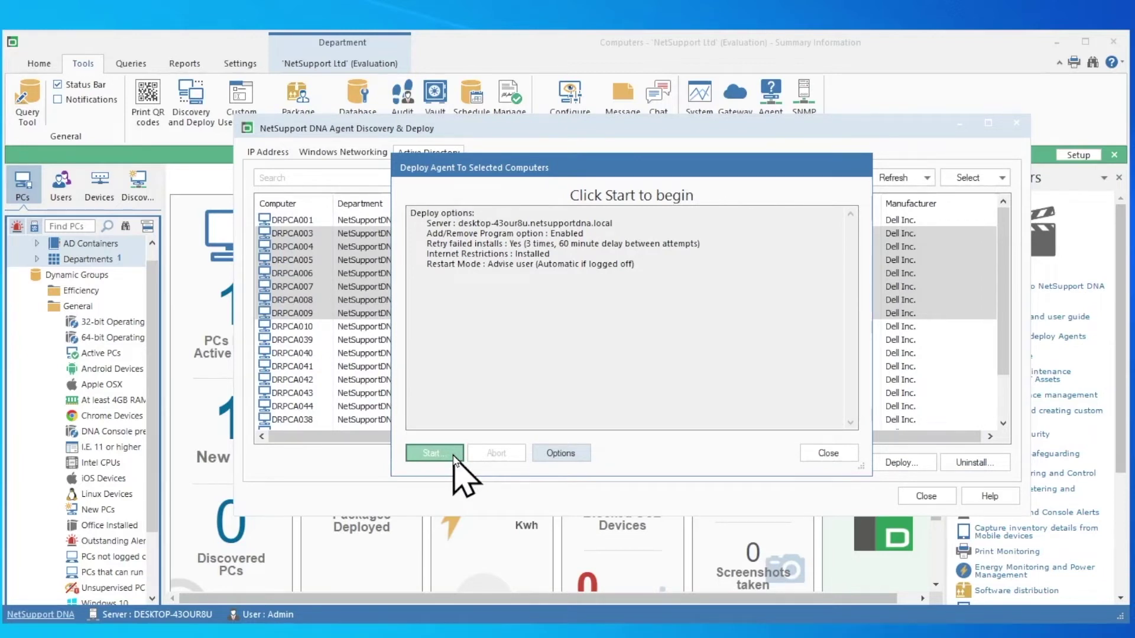
left_click(453, 455)
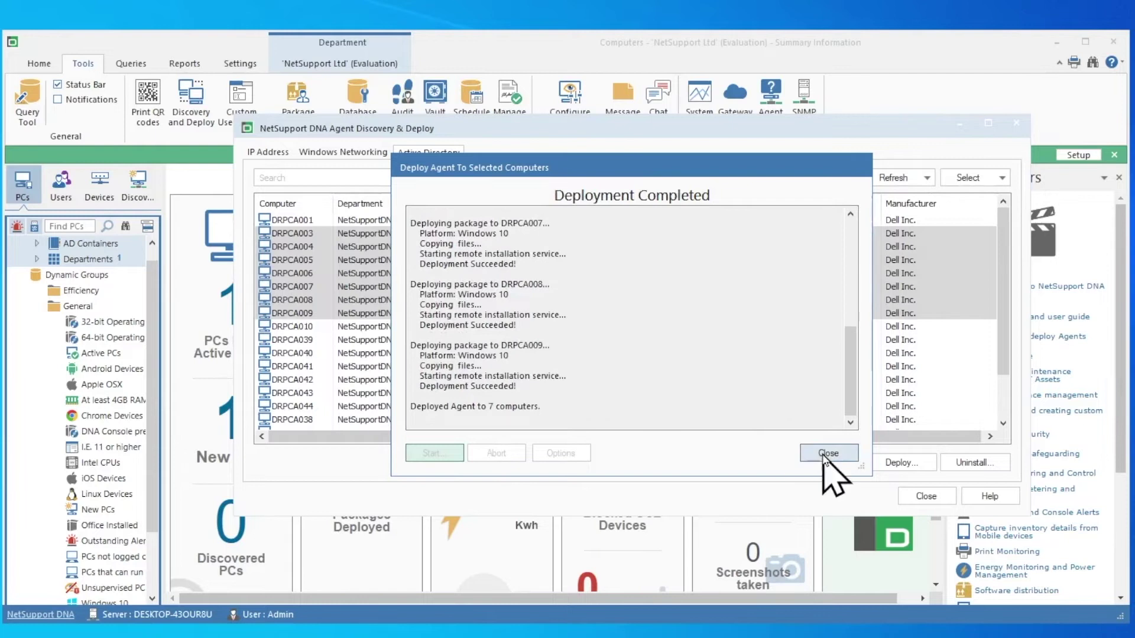
left_click(827, 453)
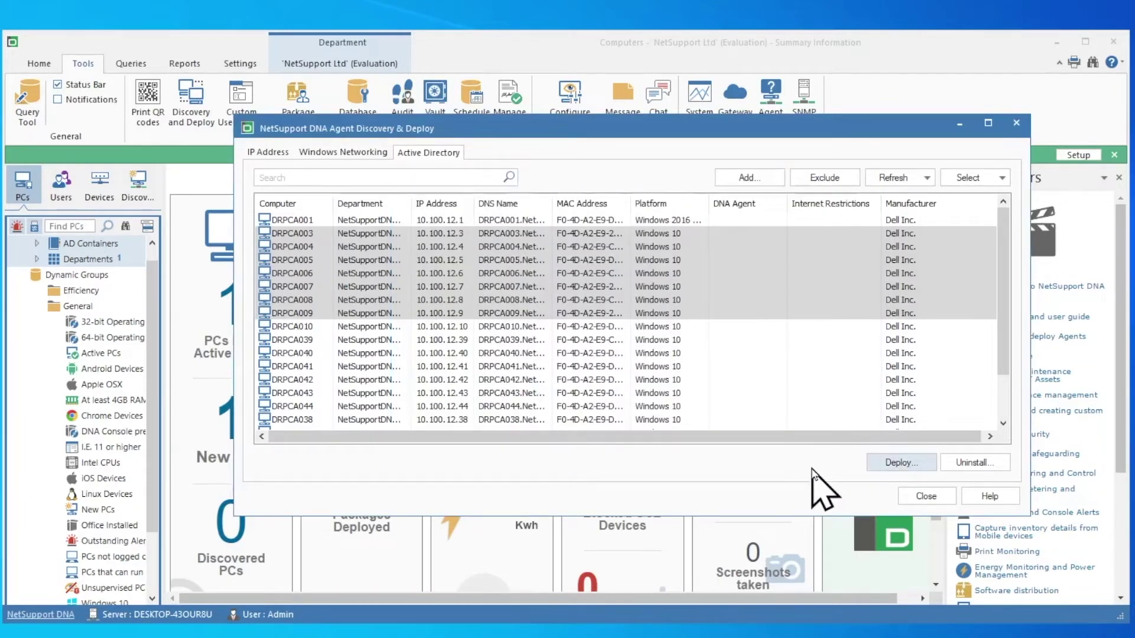
left_click(914, 495)
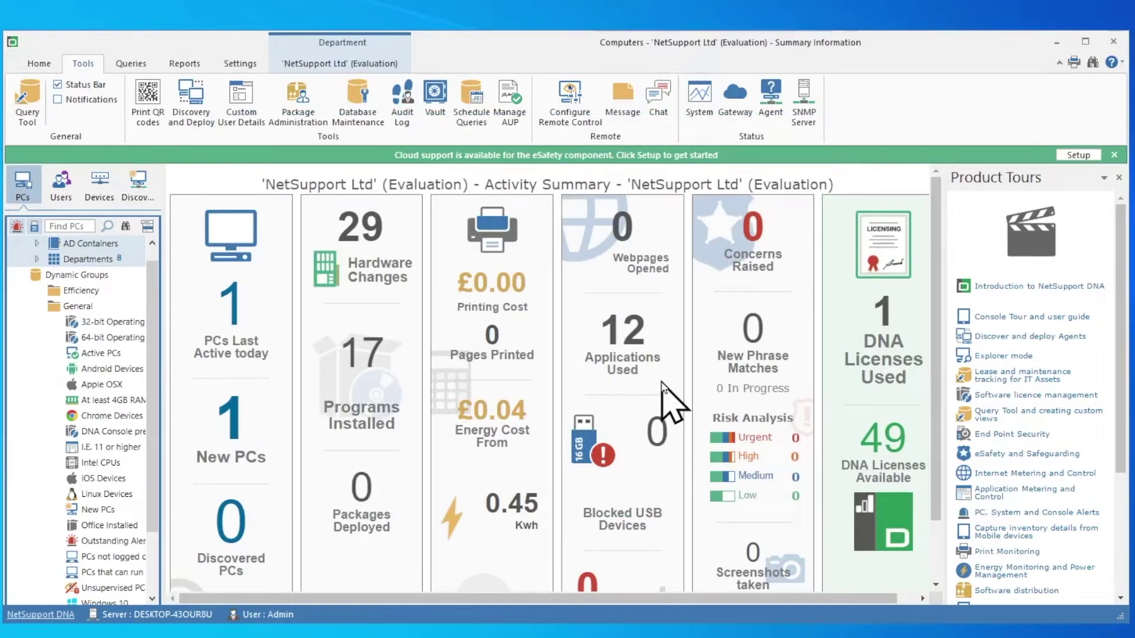
Step: Expand Departments > NETSUPPORTDNA in the PCs tree and widen the tree pane
left_click(37, 260)
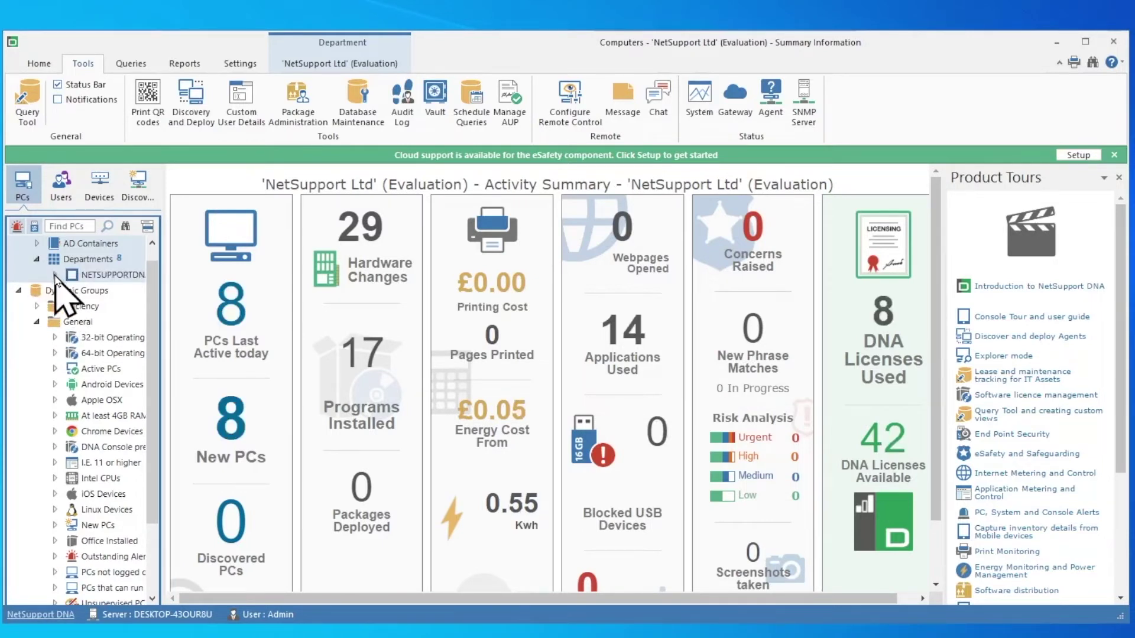
left_click(54, 274)
left_click_drag(164, 319, 204, 321)
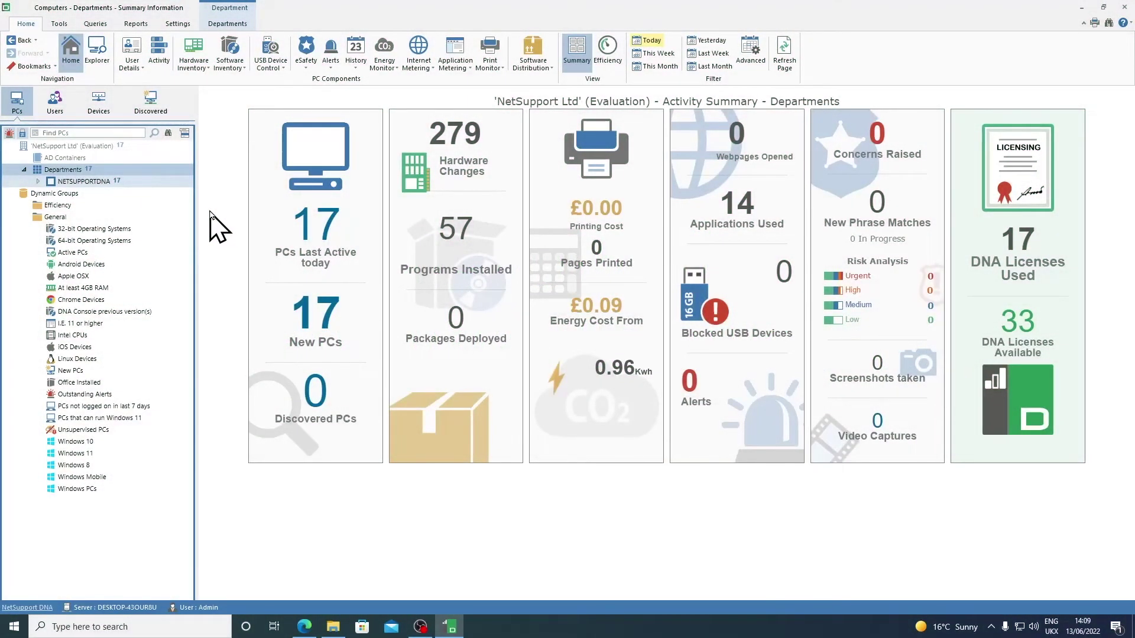
Step: Browse the NETSUPPORTDNA PC list, then show the empty AD Containers activity summary
left_click(38, 181)
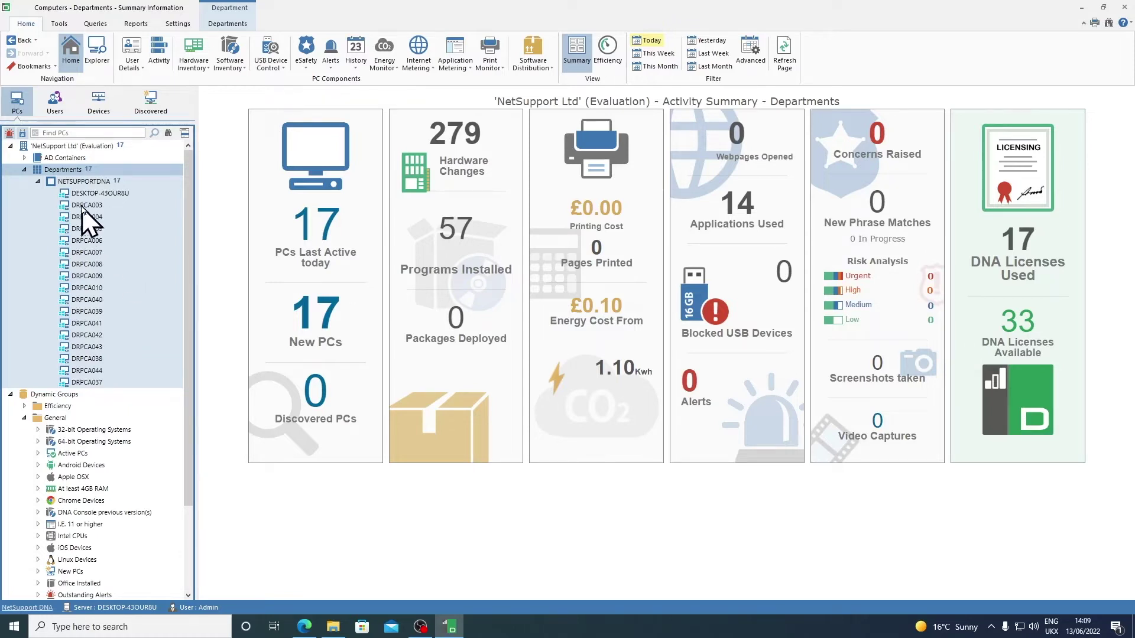
right_click(79, 172)
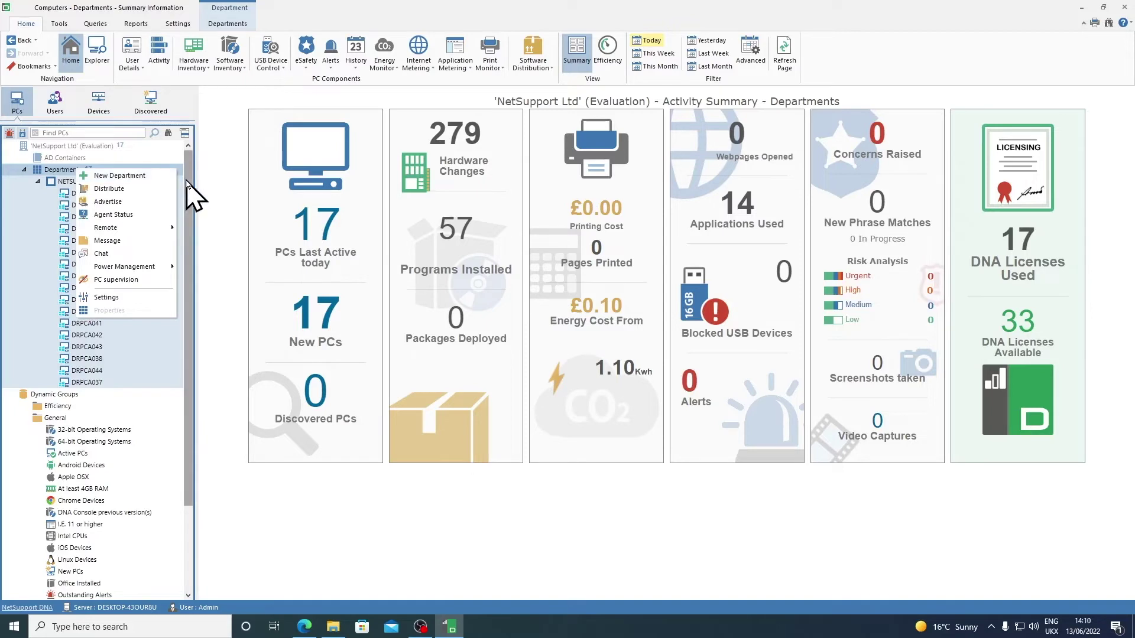
left_click(186, 181)
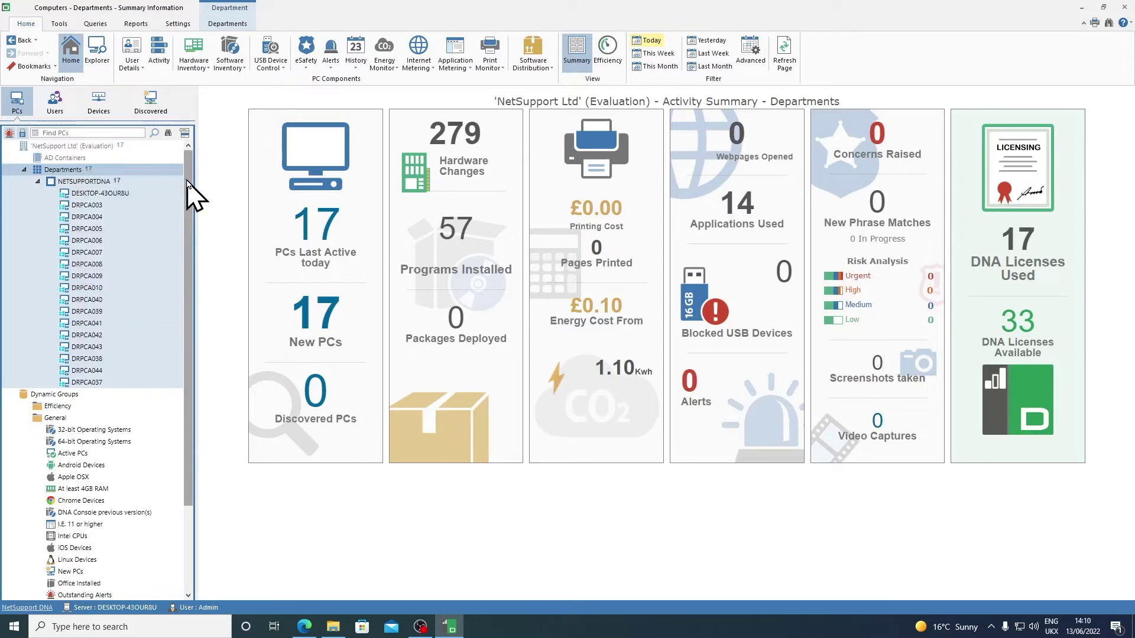
left_click(38, 181)
left_click(65, 158)
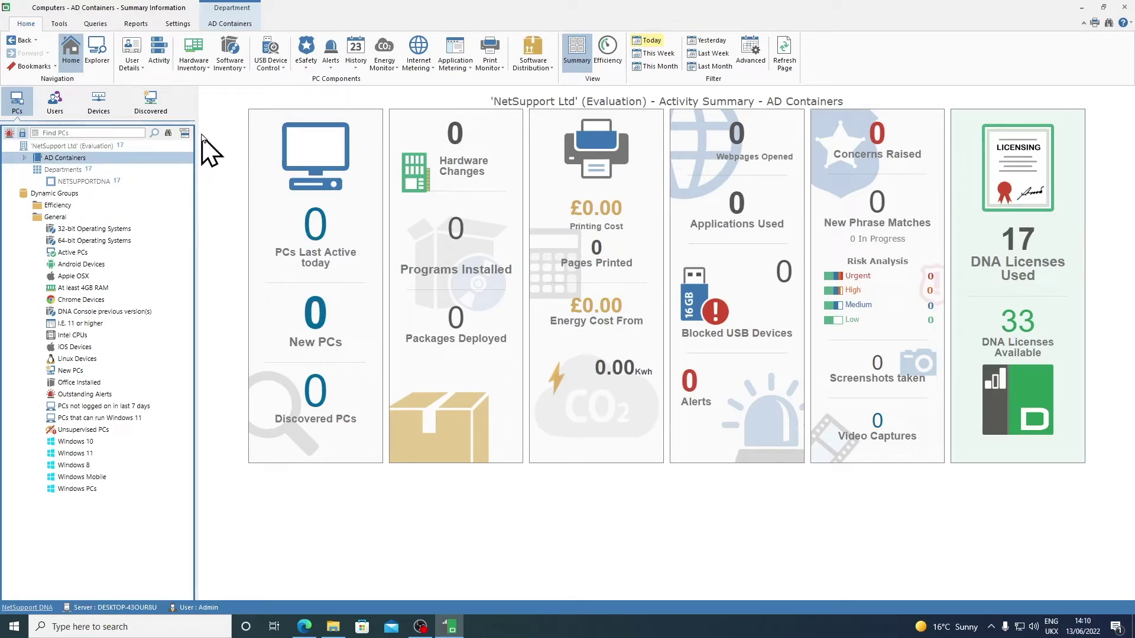
left_click(178, 24)
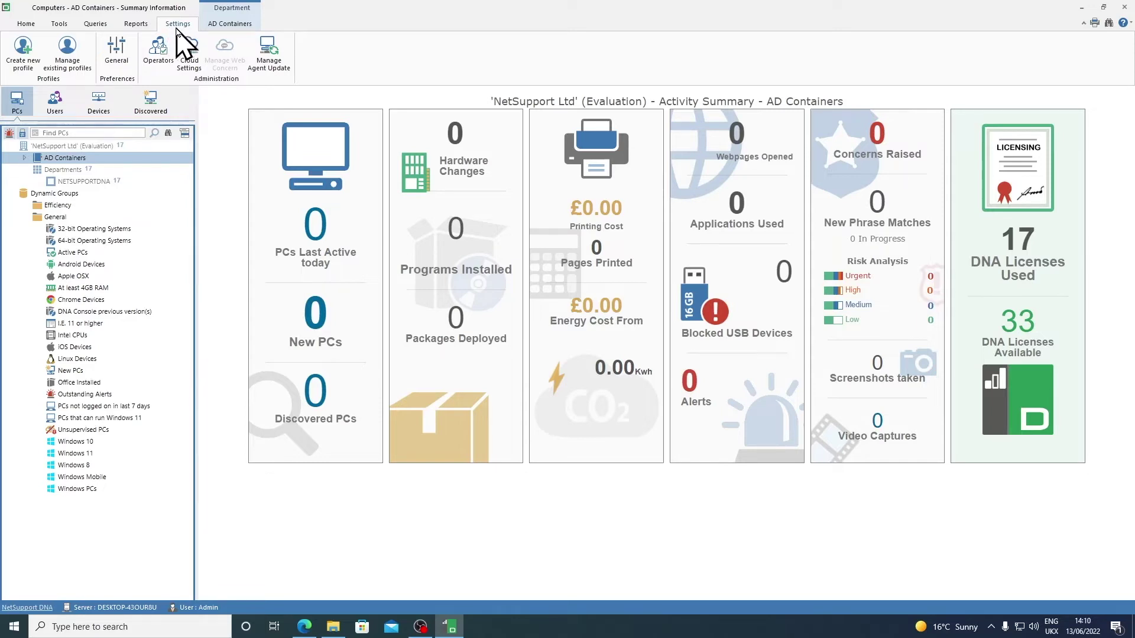
Step: Enable 'Lay out PCs and users in their AD Containers' in the Active Directory settings and save
left_click(126, 52)
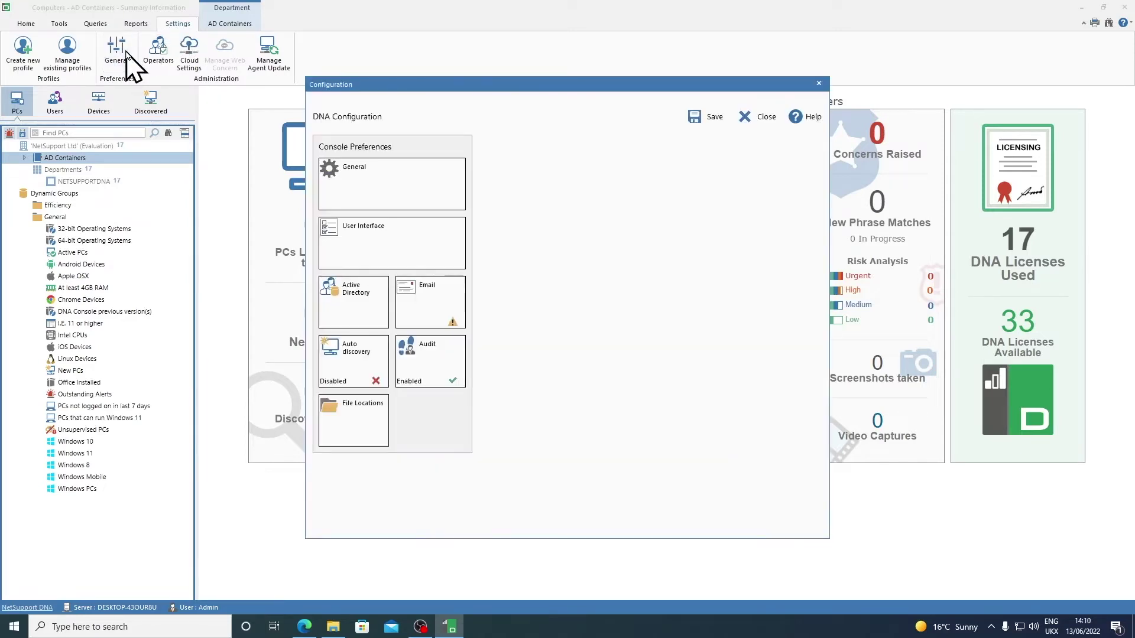
left_click(363, 310)
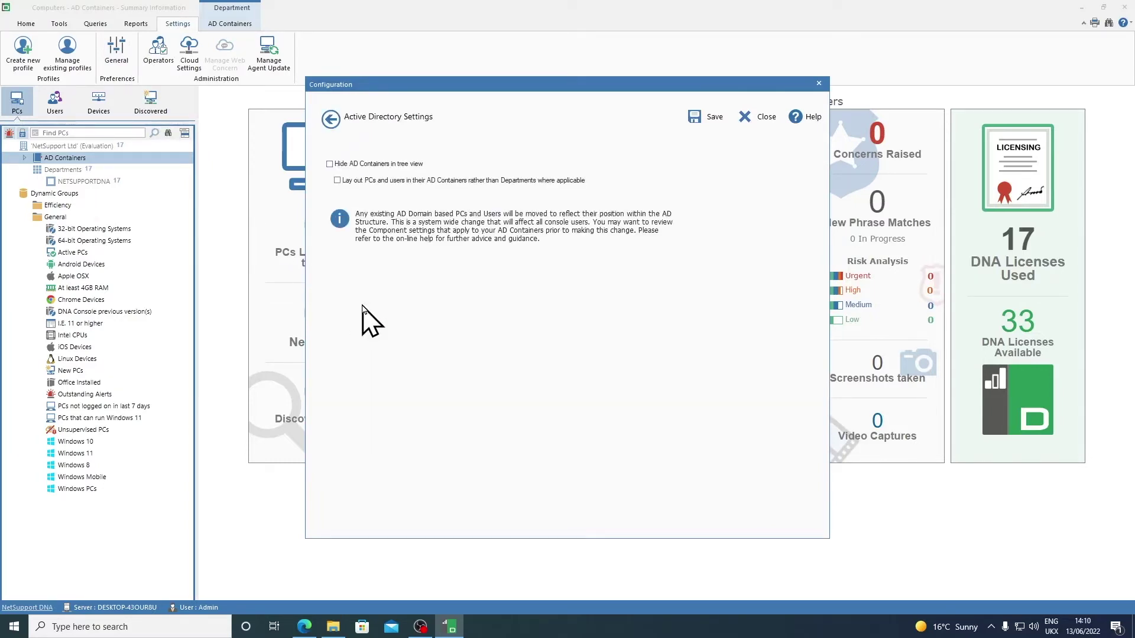
left_click(338, 181)
left_click(707, 123)
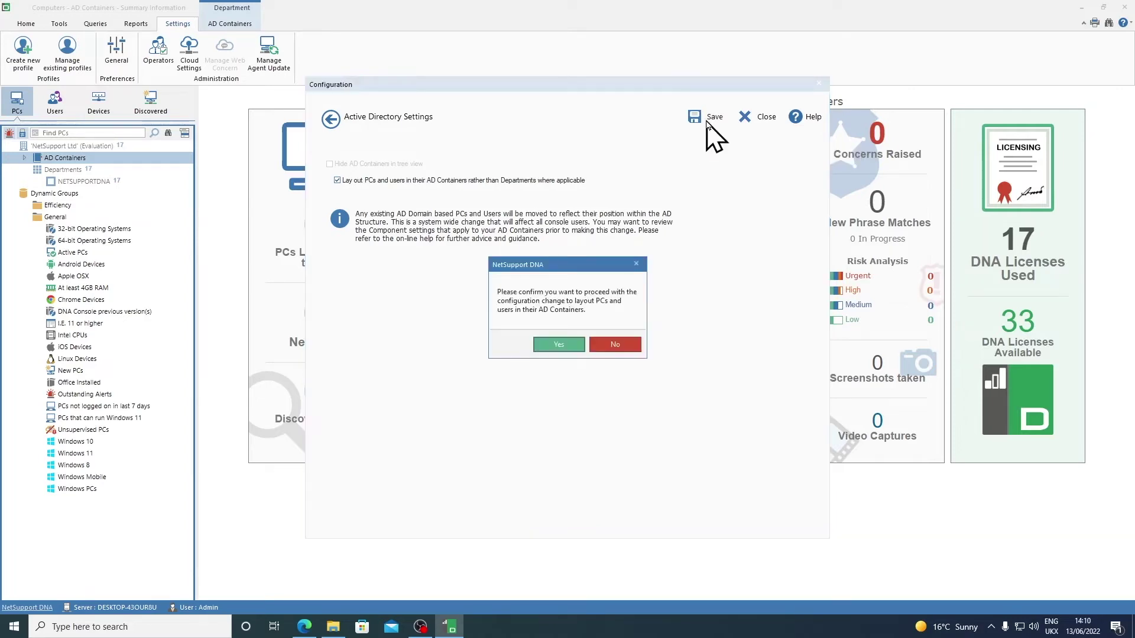
left_click(567, 347)
left_click(25, 158)
Step: Expand NetSupportDNA.local > NetSupport > Workstations to view the Admin, IT Office and Reception PCs
left_click(38, 170)
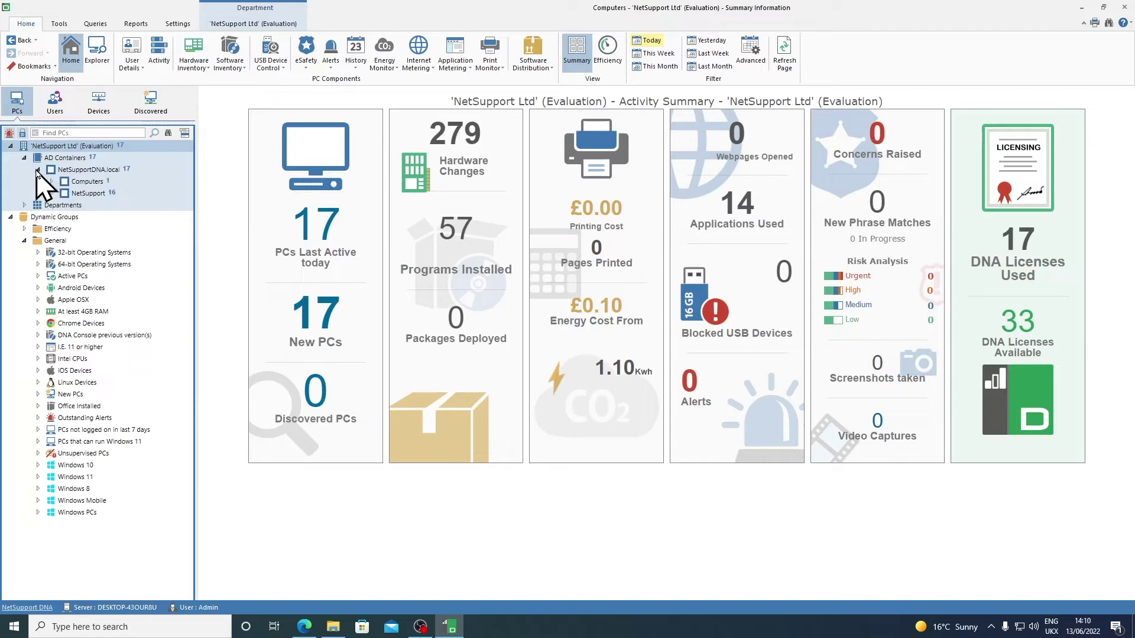
left_click(51, 193)
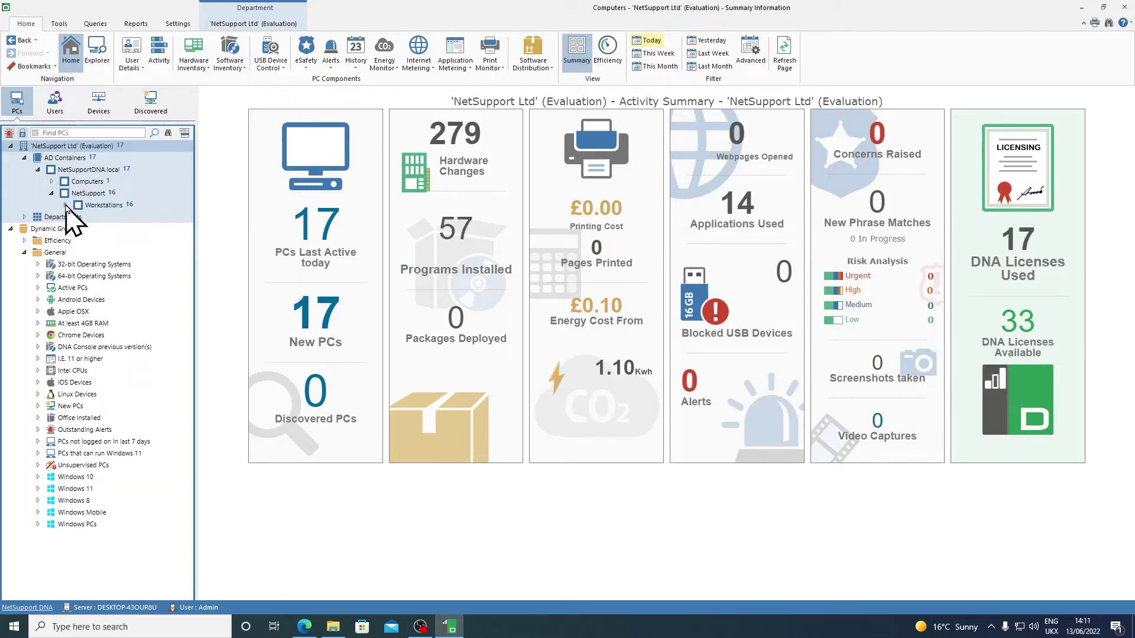
left_click(65, 205)
left_click(78, 217)
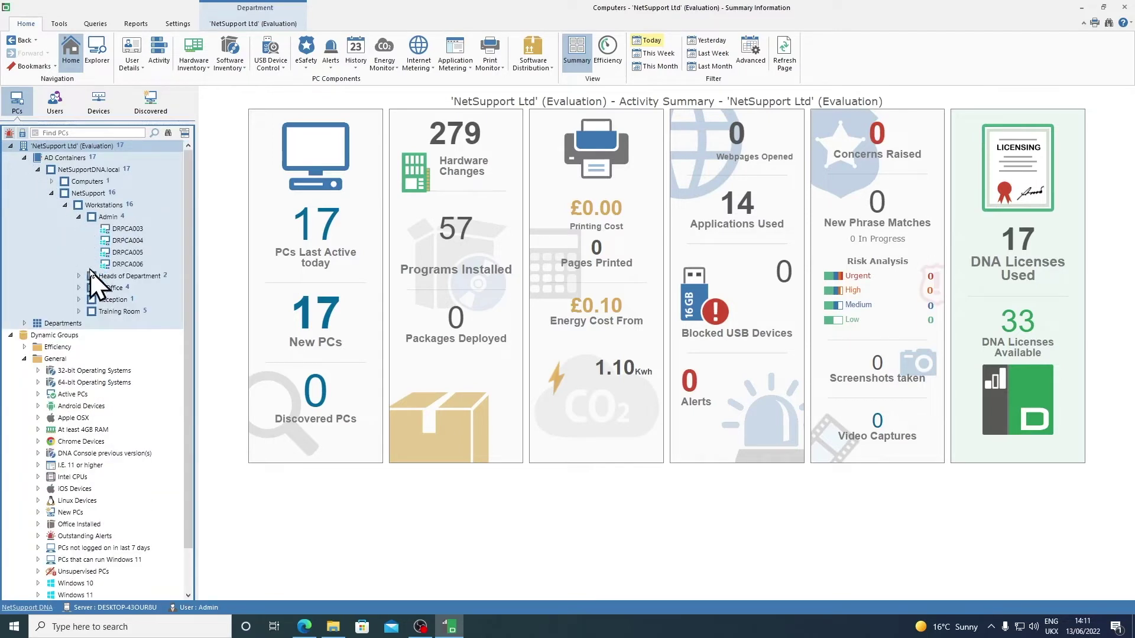
left_click(78, 287)
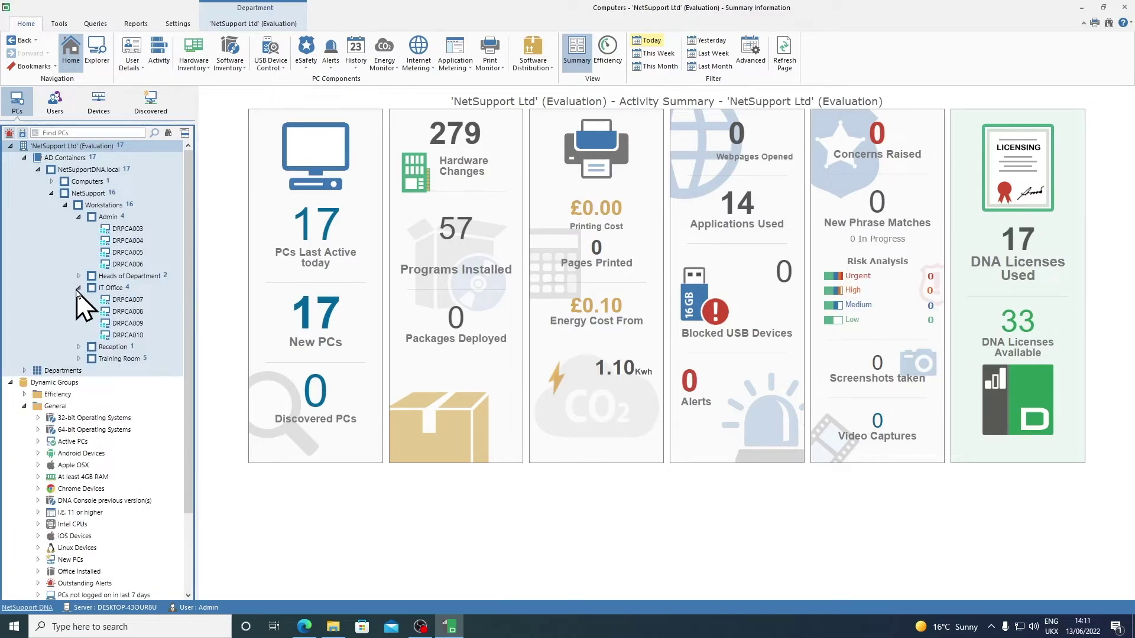
left_click(79, 347)
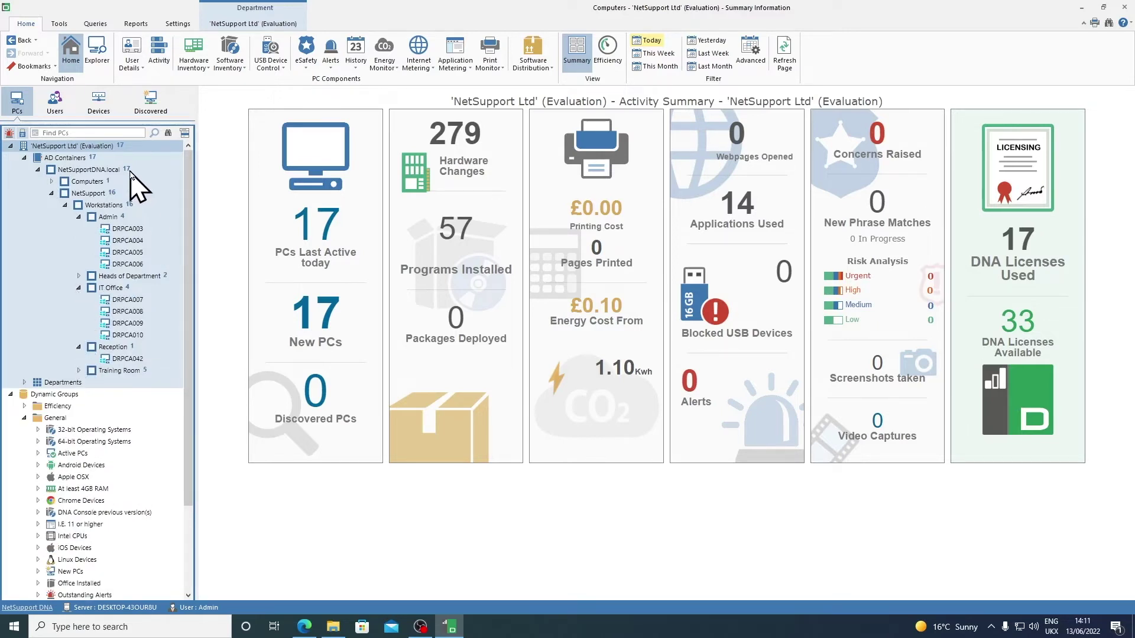
left_click(65, 205)
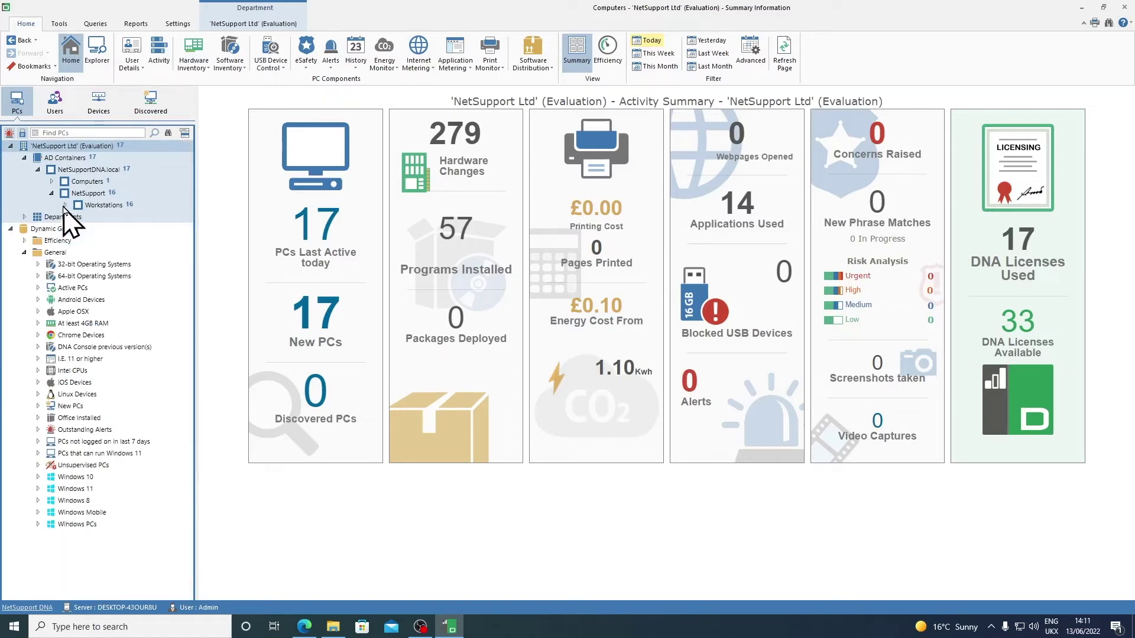
Step: Switch to the Users tree and expand AD Containers > NetSupportDNA.local to list domain users
left_click(55, 104)
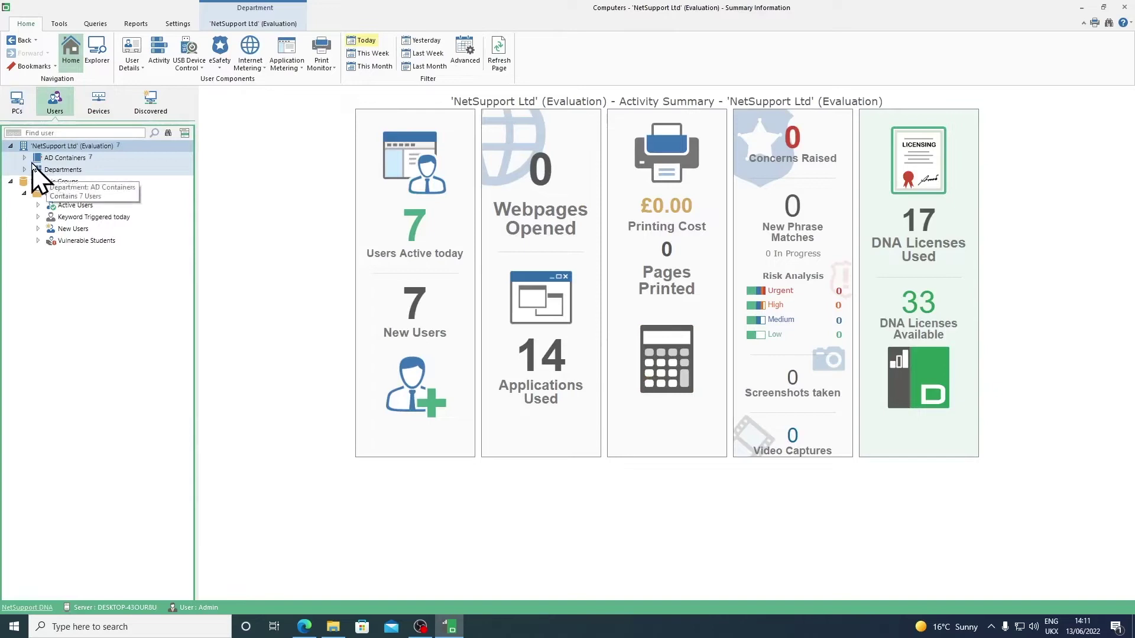
left_click(24, 158)
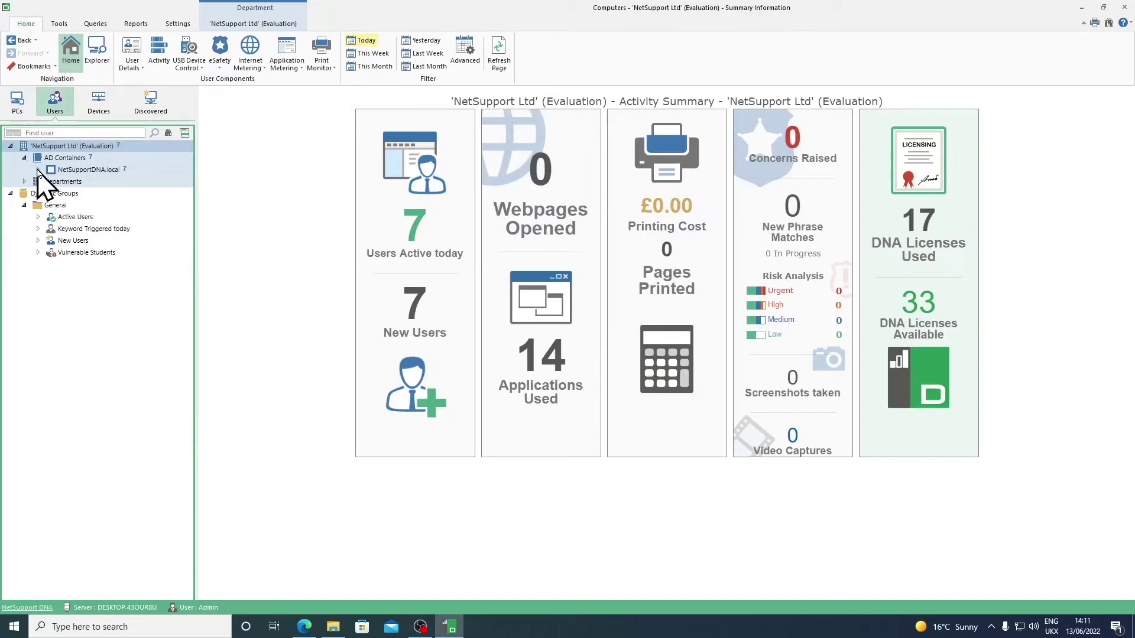
left_click(38, 170)
left_click(52, 182)
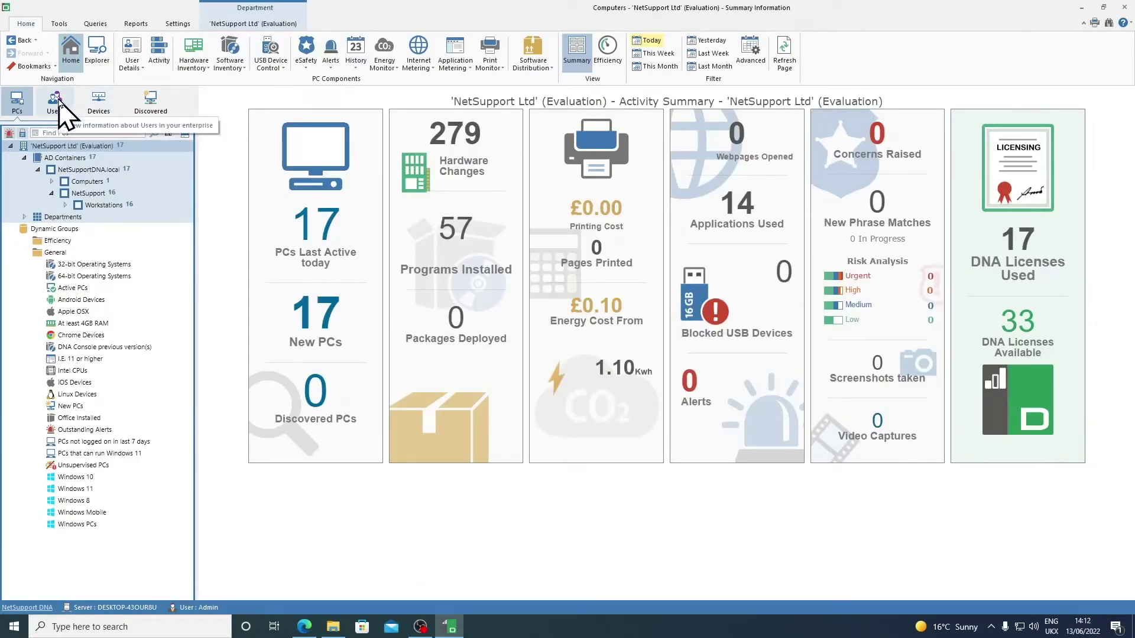
Step: Return to the PCs Activity Summary showing AD Containers with 17 active PCs
left_click(58, 101)
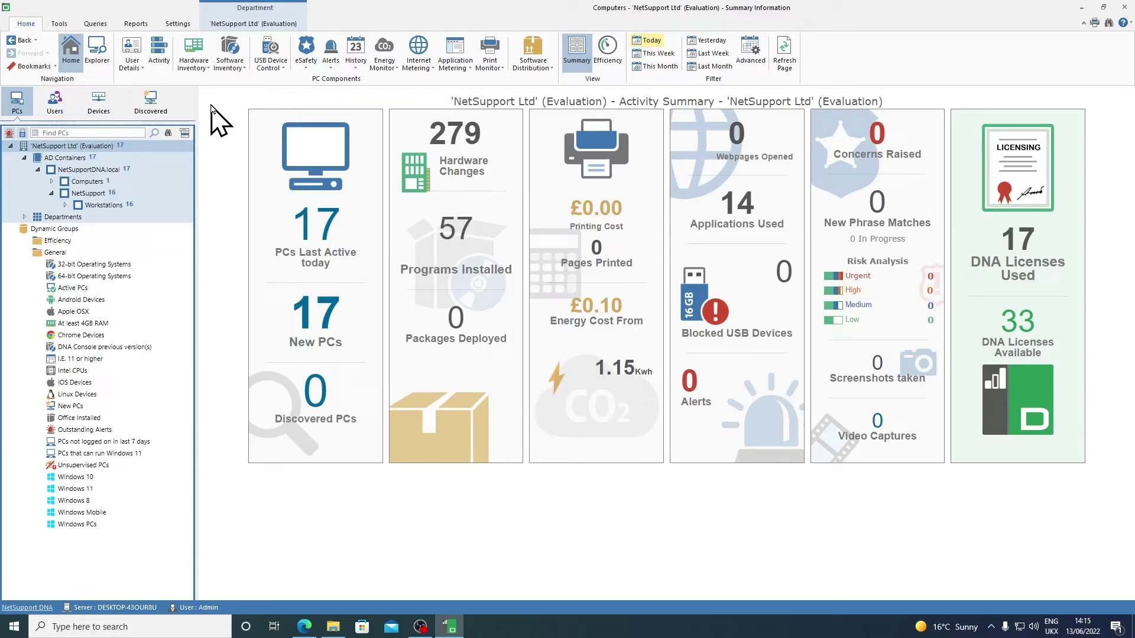
Step: Review the Email notification server, port, account and encryption settings, keeping encryption as SMTP
left_click(184, 25)
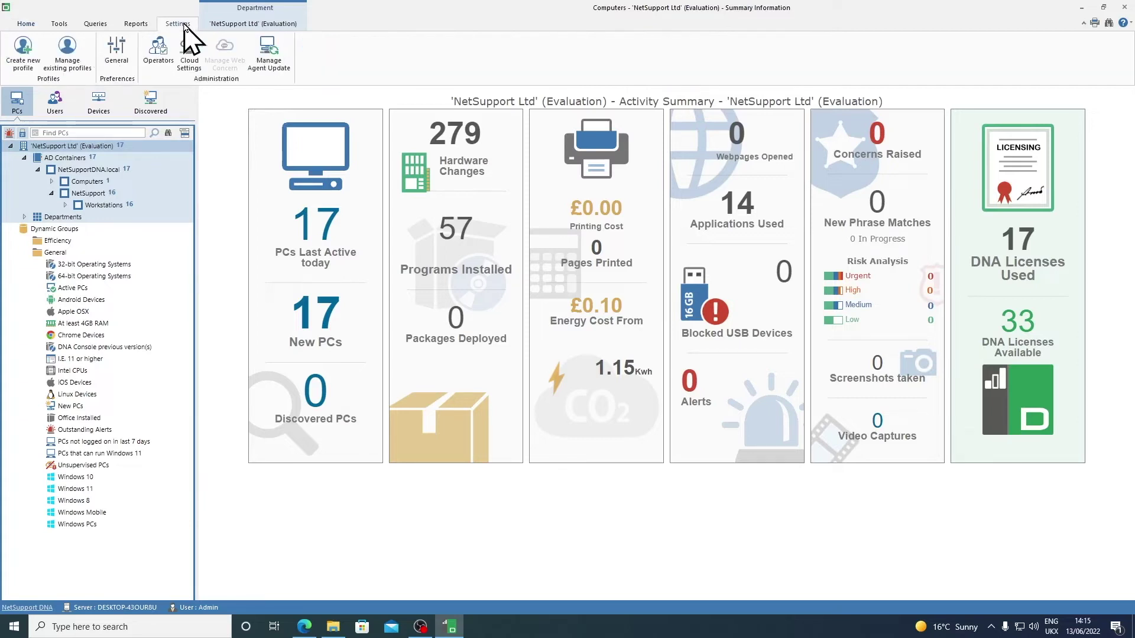
left_click(126, 66)
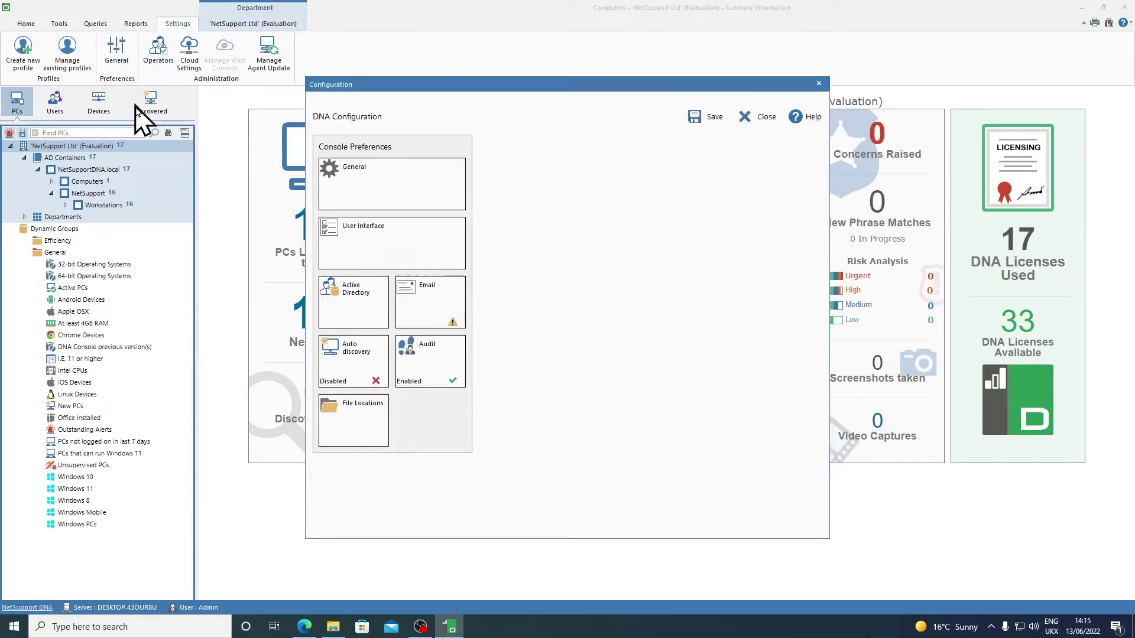
left_click(412, 315)
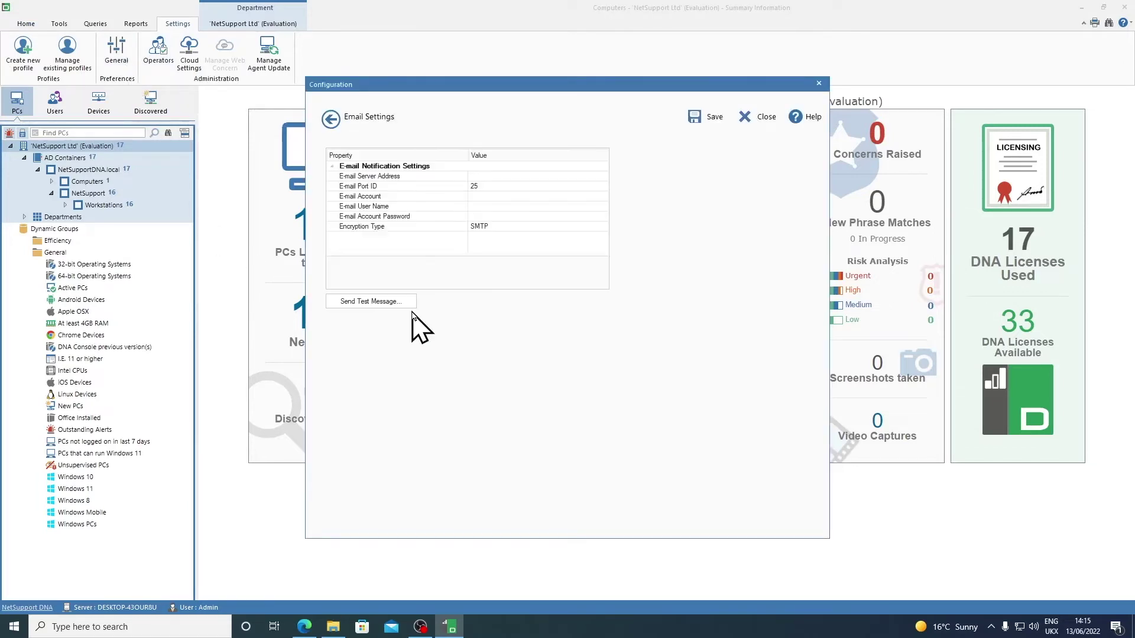
left_click(517, 176)
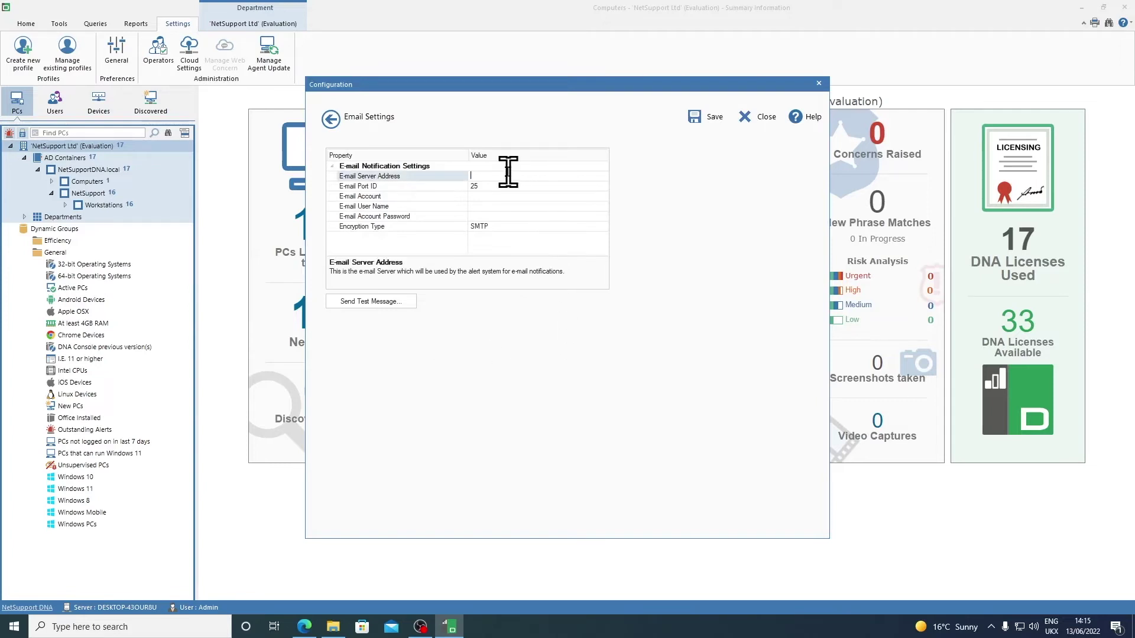
left_click(522, 187)
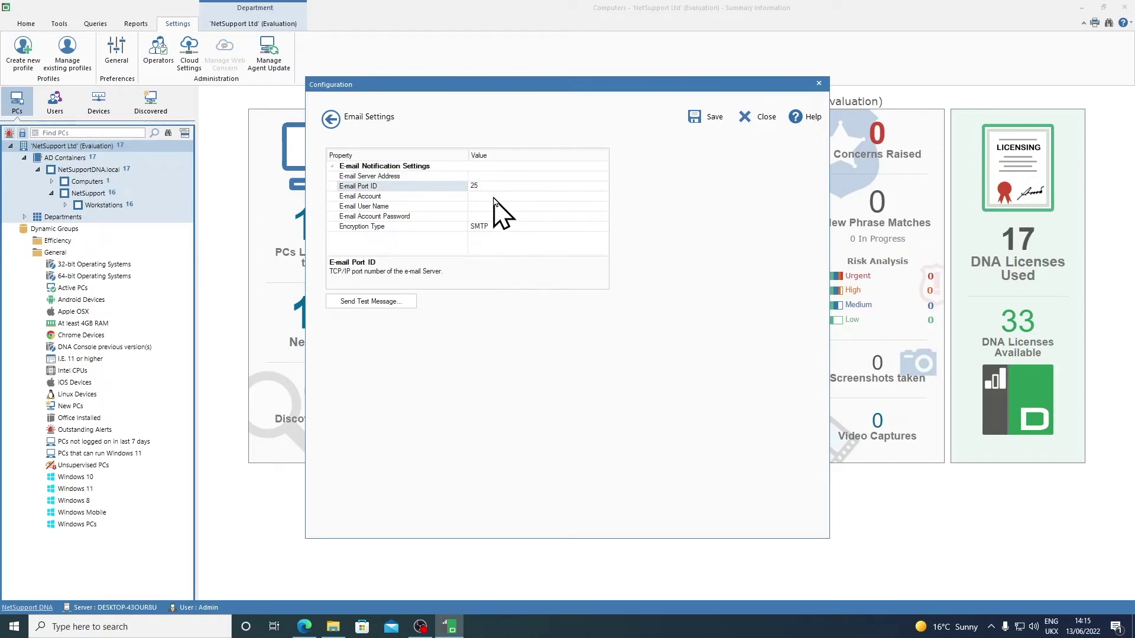
left_click(494, 196)
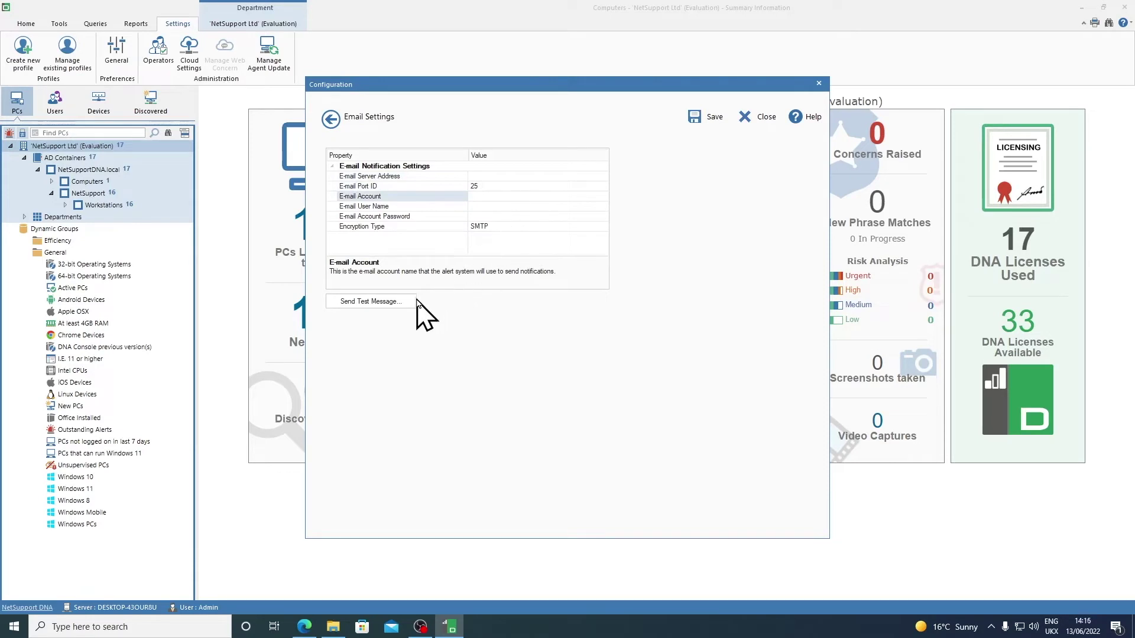
left_click(503, 226)
left_click(603, 226)
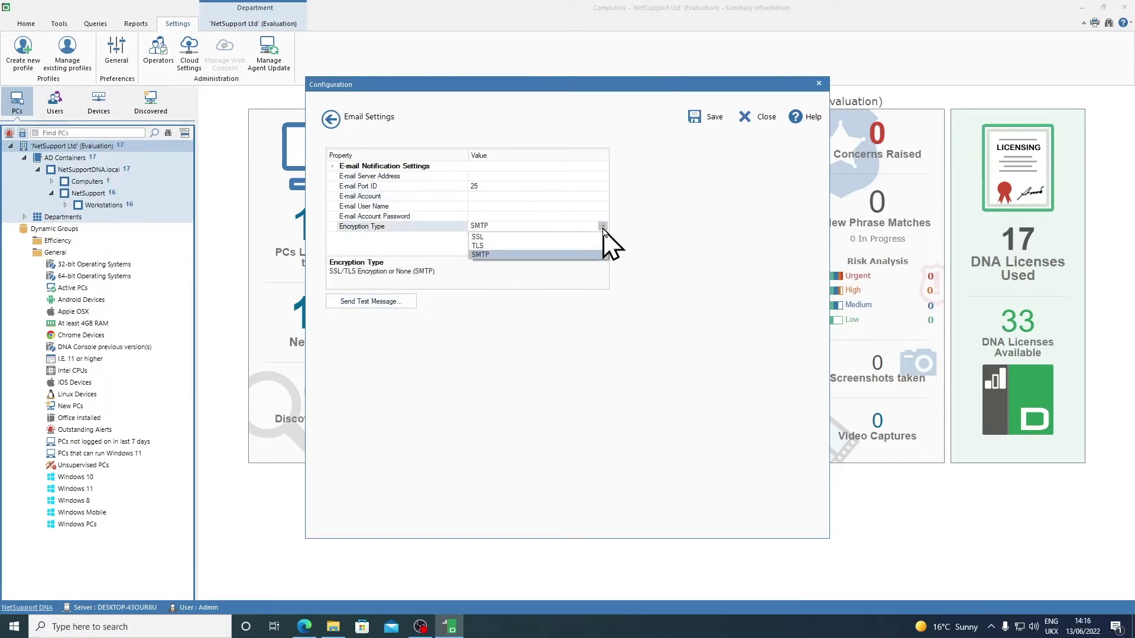
left_click(636, 239)
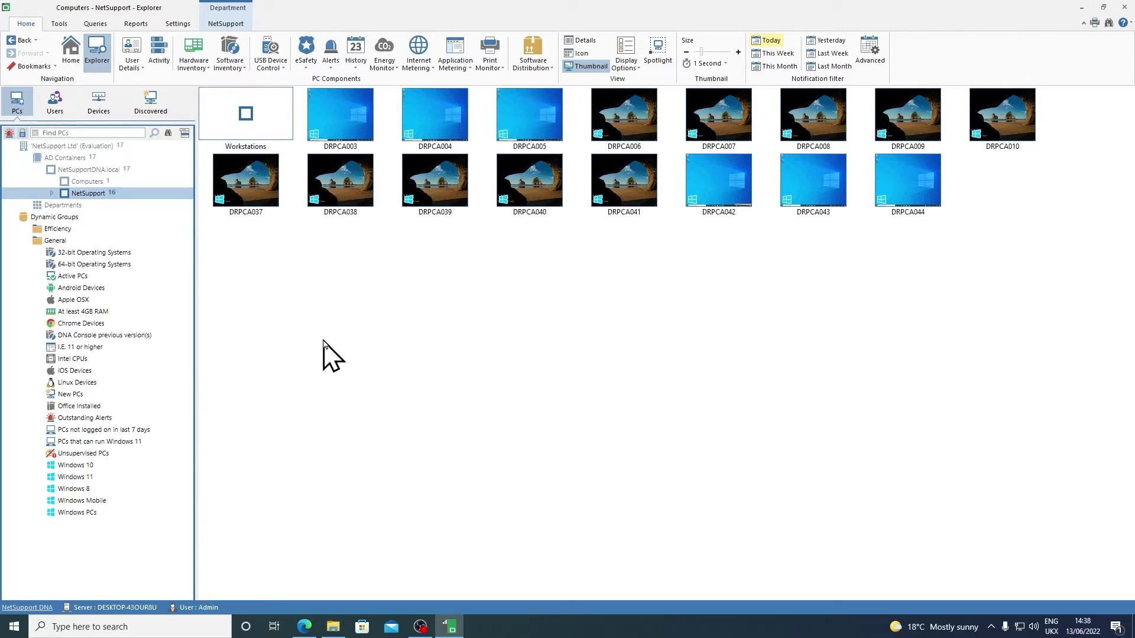
Step: Switch to the Settings ribbon to show the profile, preference and administration options
left_click(178, 24)
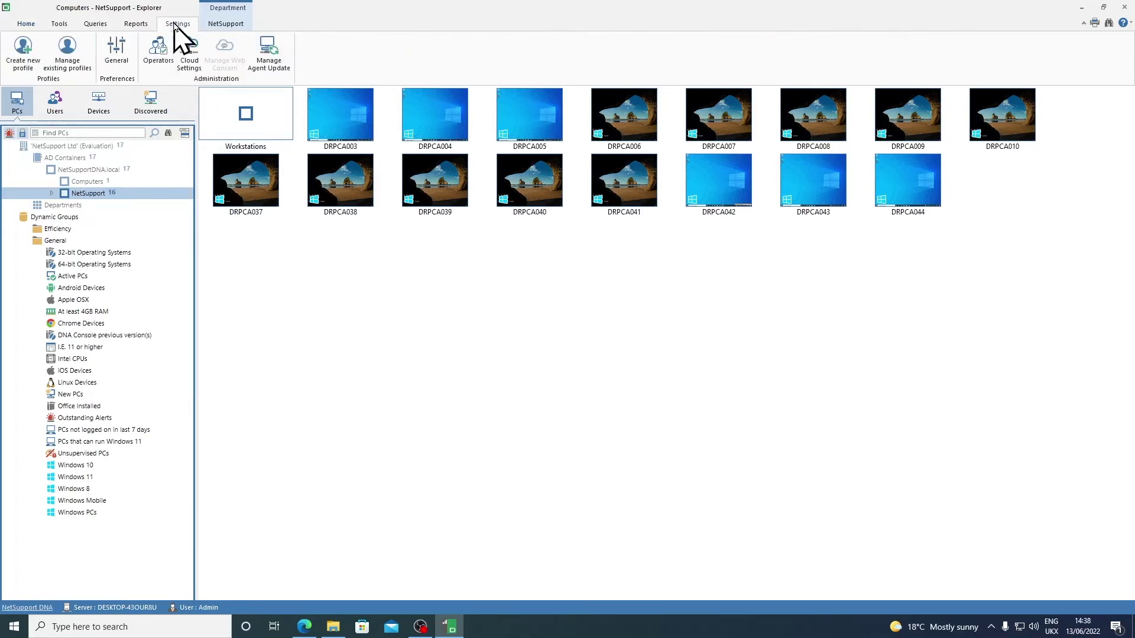
Step: Add a profile named 'Training Room' in Manage Profiles and open its configuration settings
left_click(77, 74)
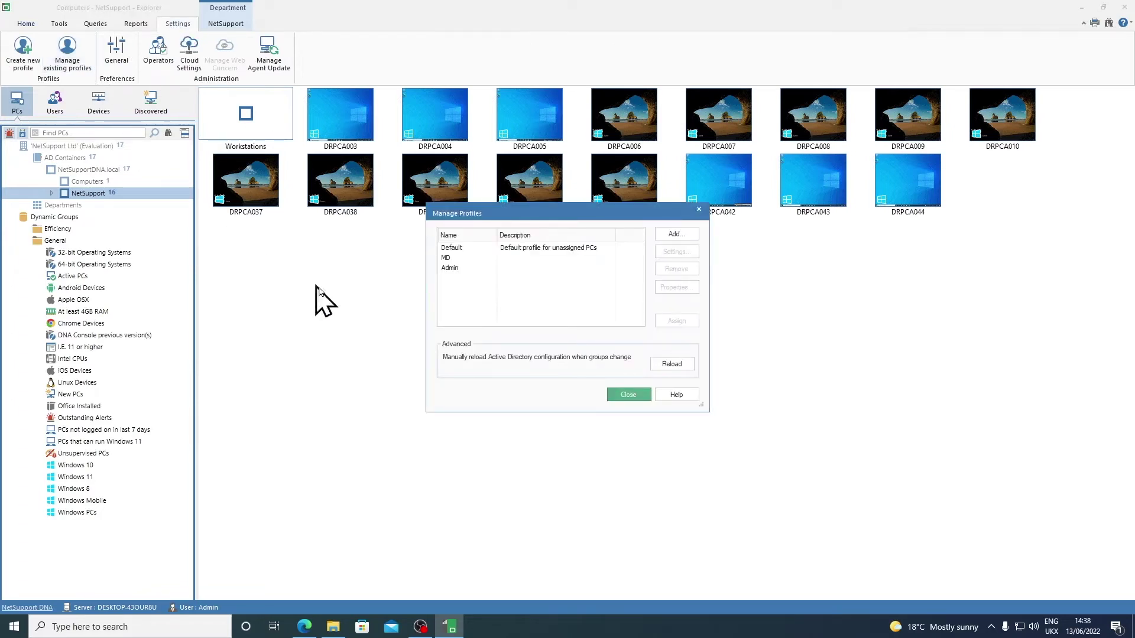
left_click(693, 235)
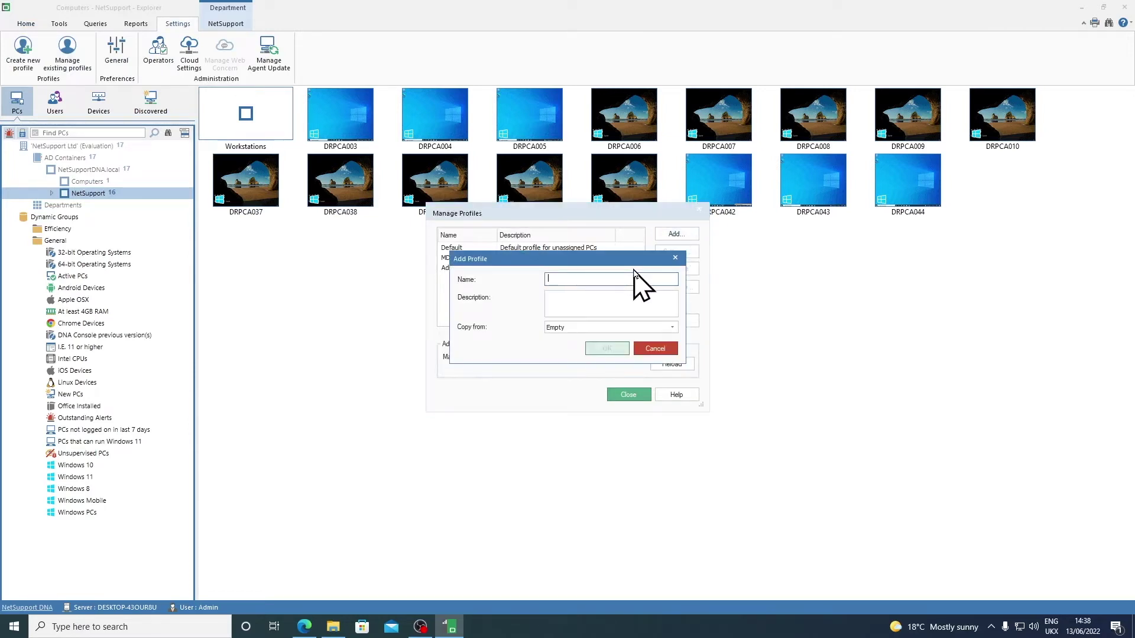
type("Training Room")
left_click(606, 351)
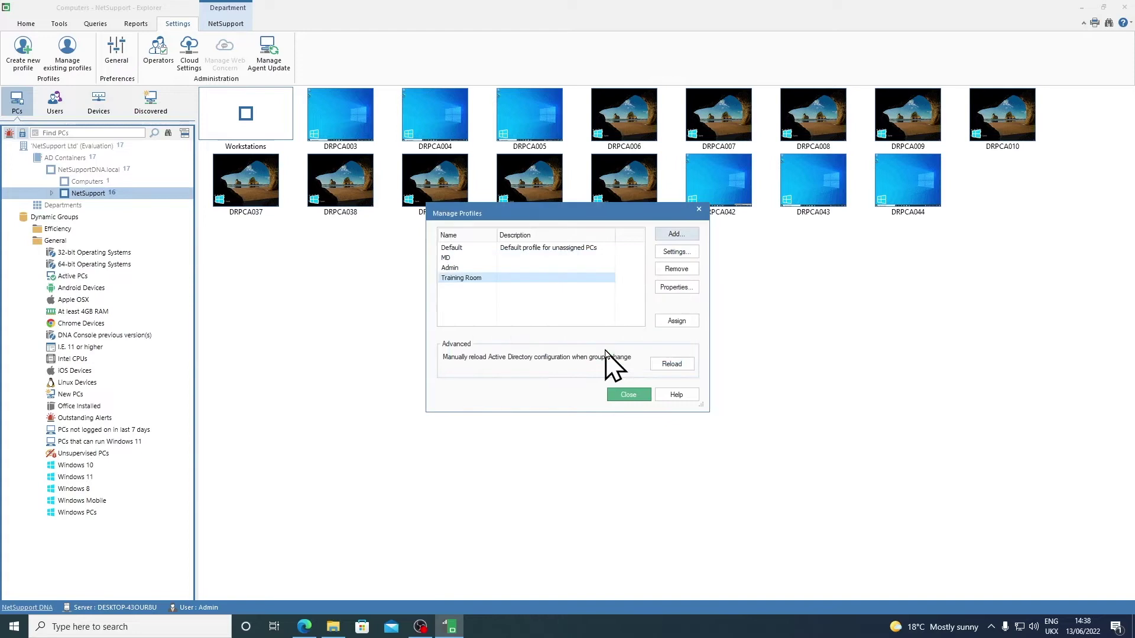
left_click(689, 253)
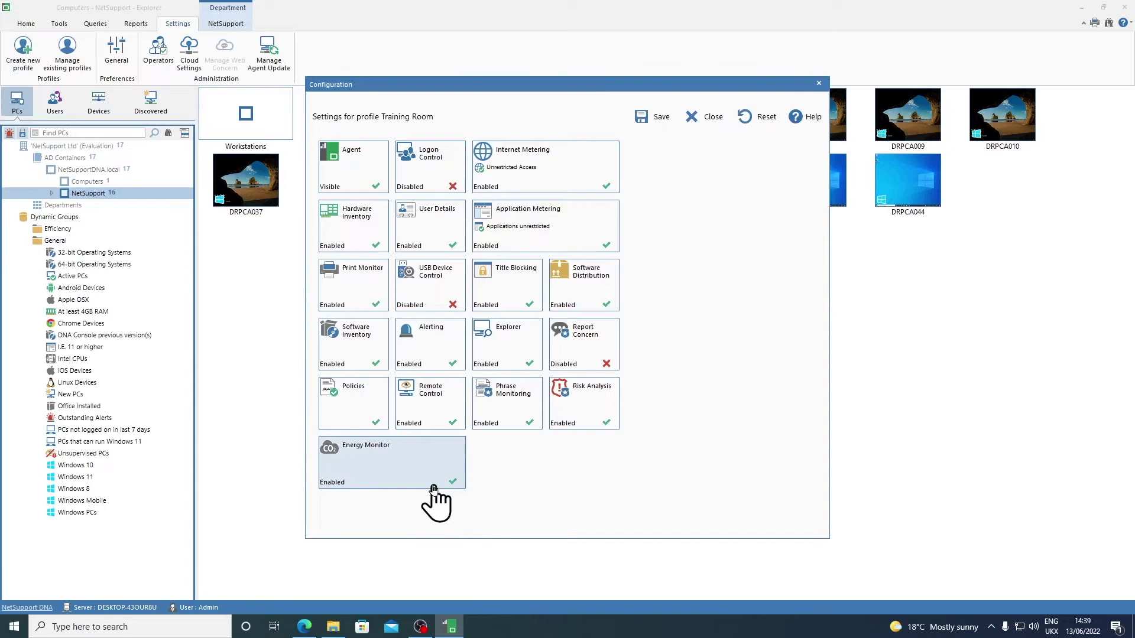
Step: Enable Energy Monitor power management with Power Off at 18:00 Monday–Friday, and save
left_click(405, 485)
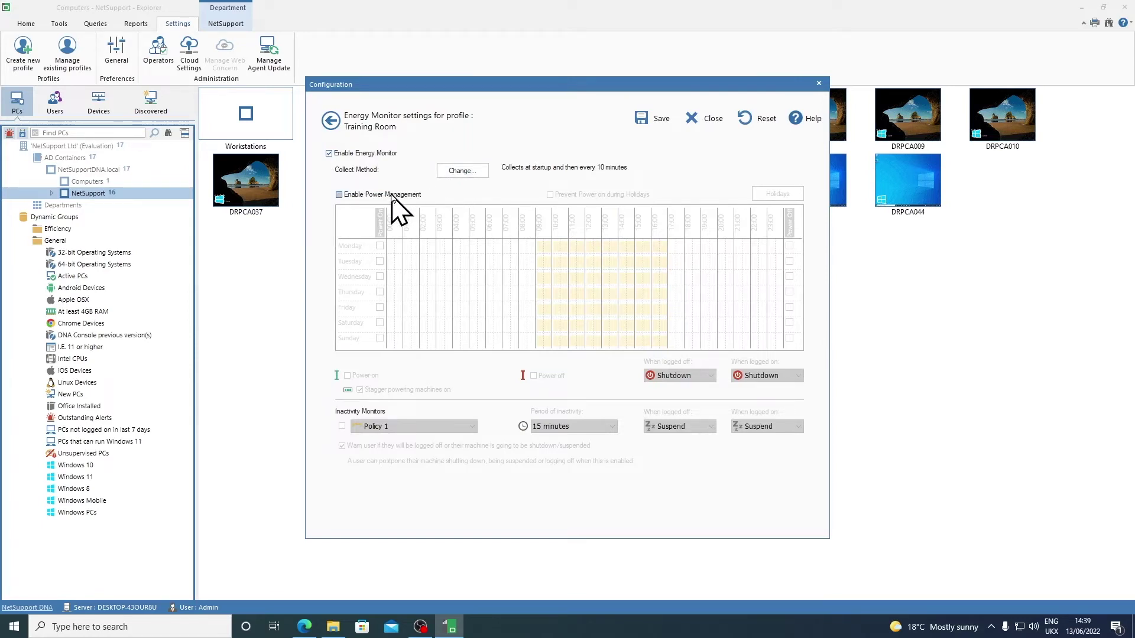
left_click(392, 199)
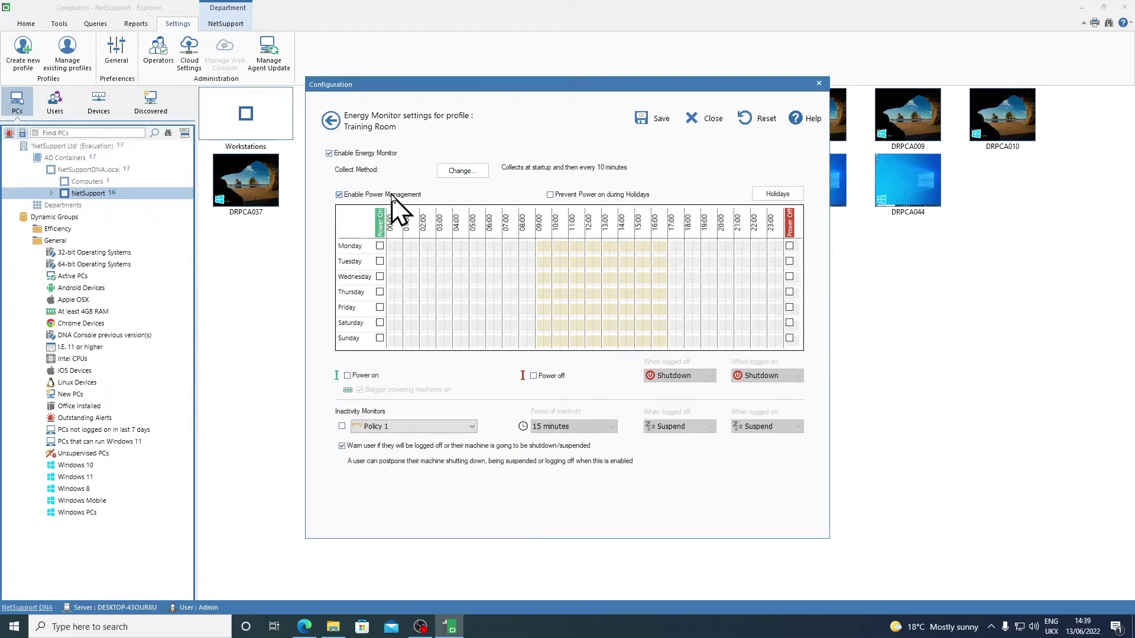
left_click(789, 246)
left_click(789, 262)
left_click(790, 277)
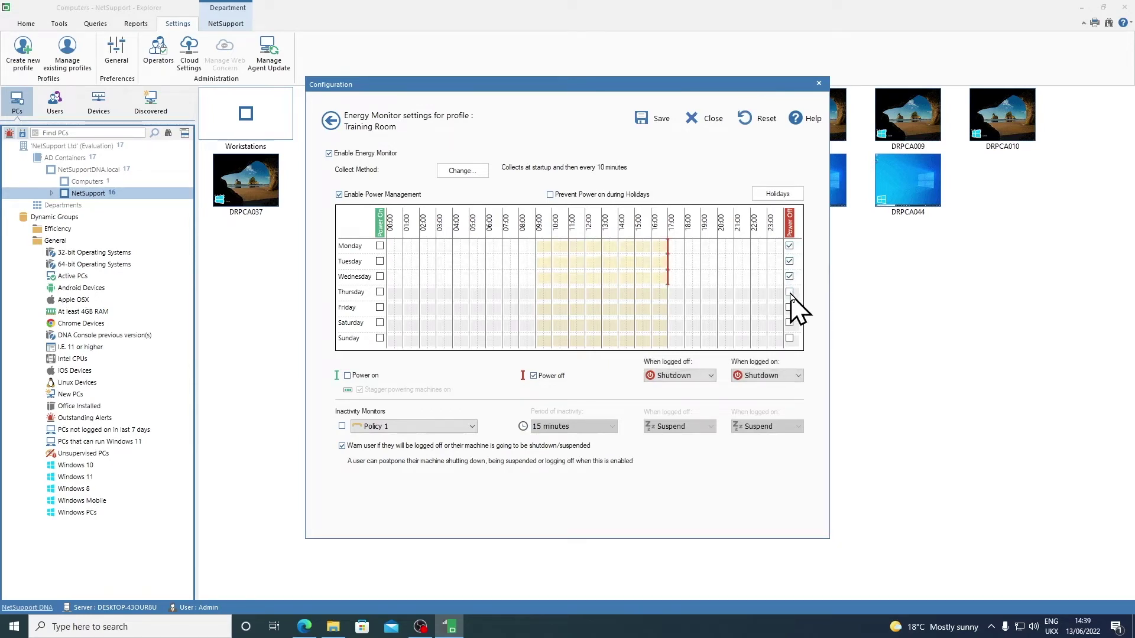
left_click(790, 292)
left_click(789, 308)
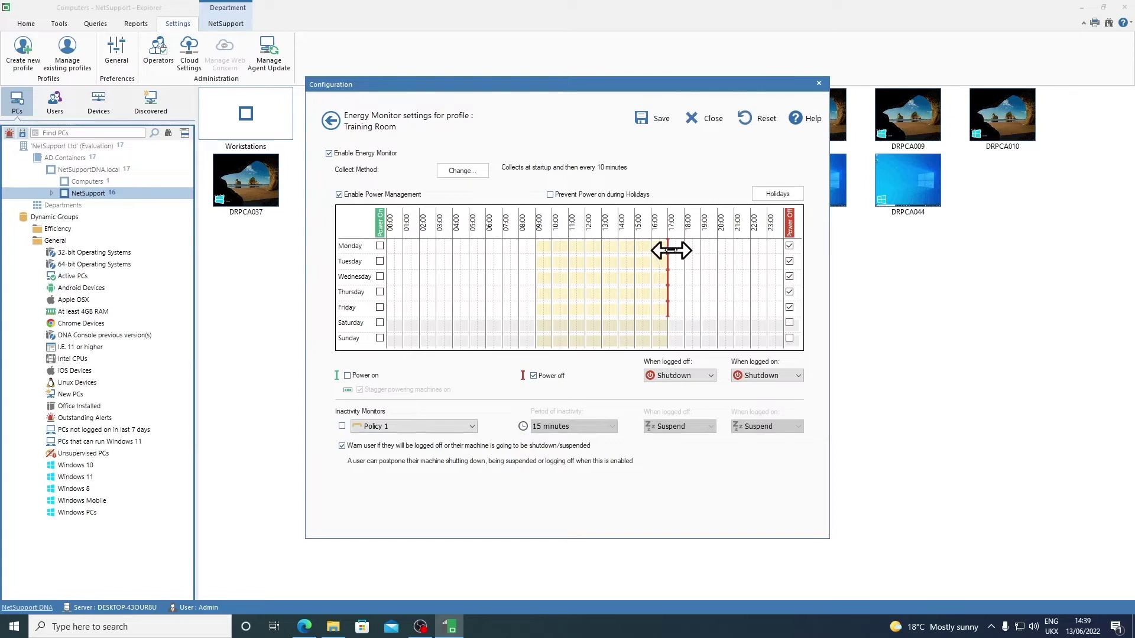
mouse_move(672, 246)
left_mouse_down()
mouse_move(684, 246)
mouse_move(671, 260)
mouse_move(684, 261)
mouse_move(684, 283)
mouse_move(668, 292)
mouse_move(684, 292)
mouse_move(684, 308)
left_mouse_up()
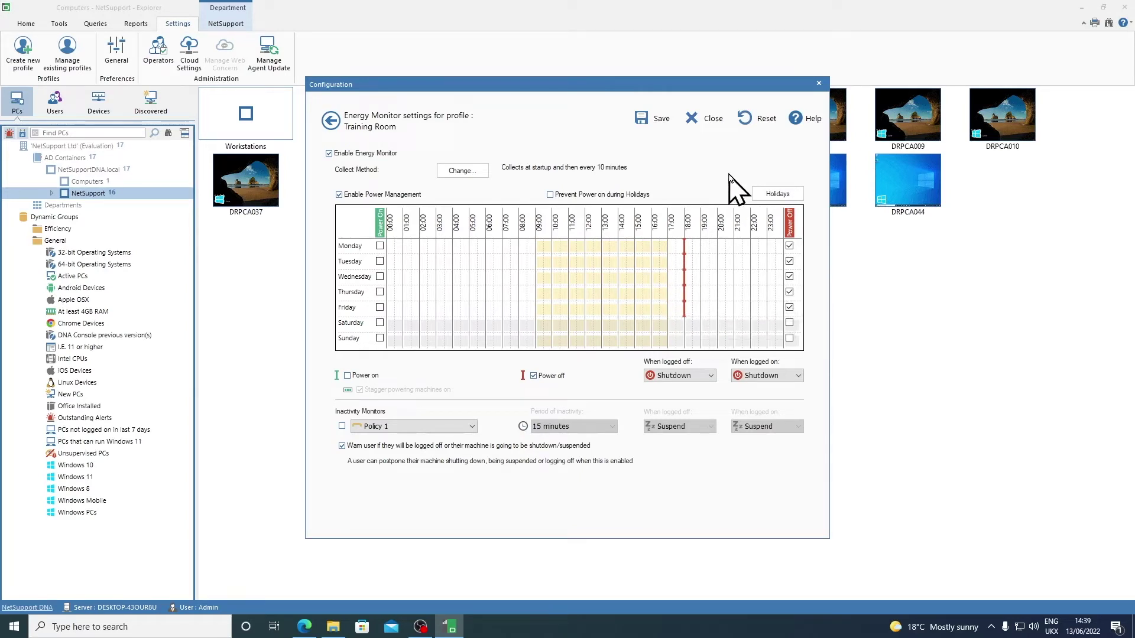
left_click(660, 120)
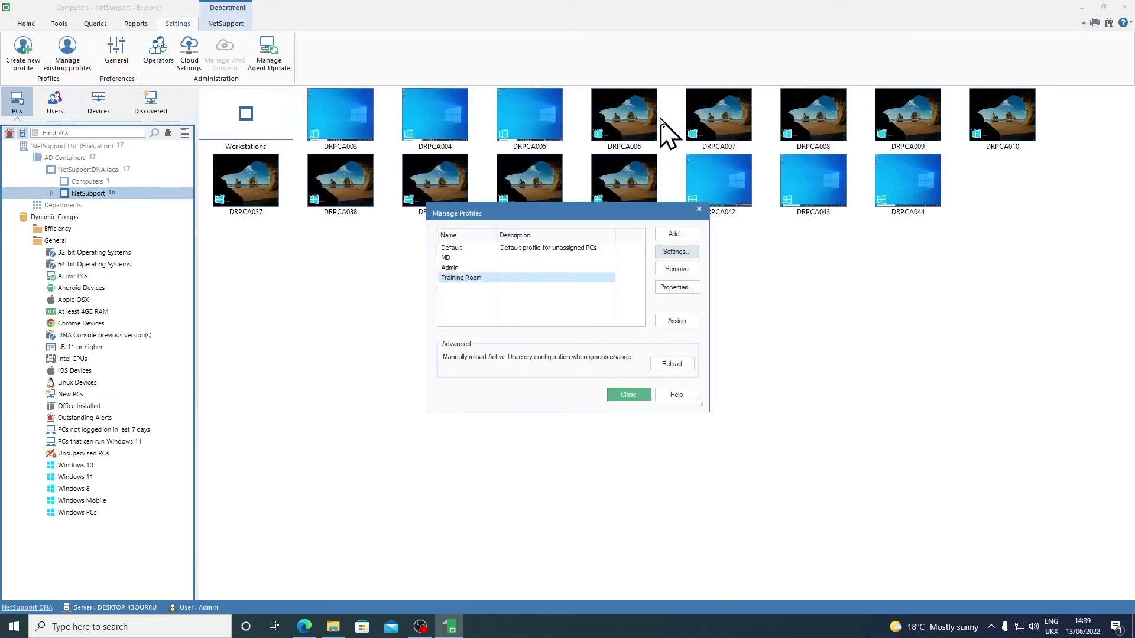
Step: Assign Training Room to the NetSupport > Workstations > Training Room department and close Manage Profiles
left_click(677, 321)
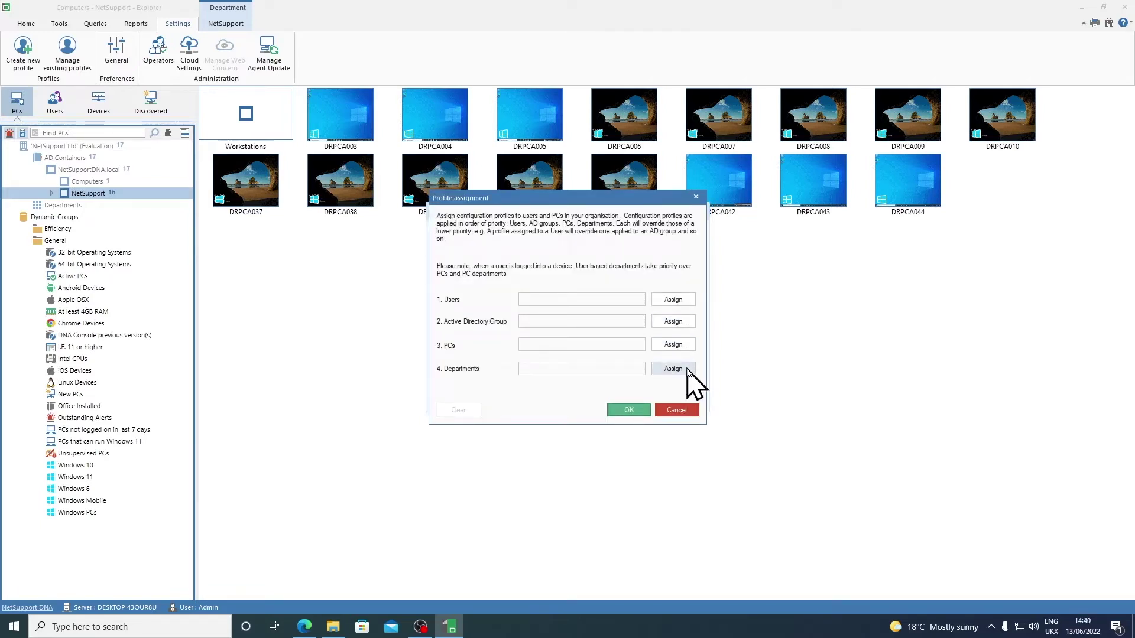
left_click(688, 370)
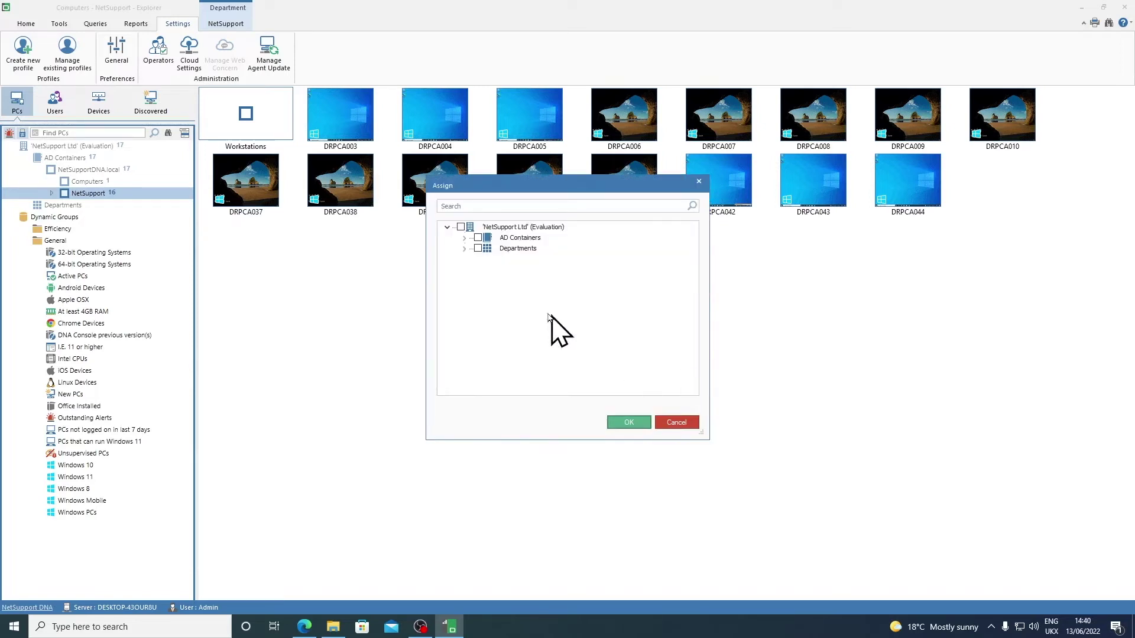
left_click(465, 238)
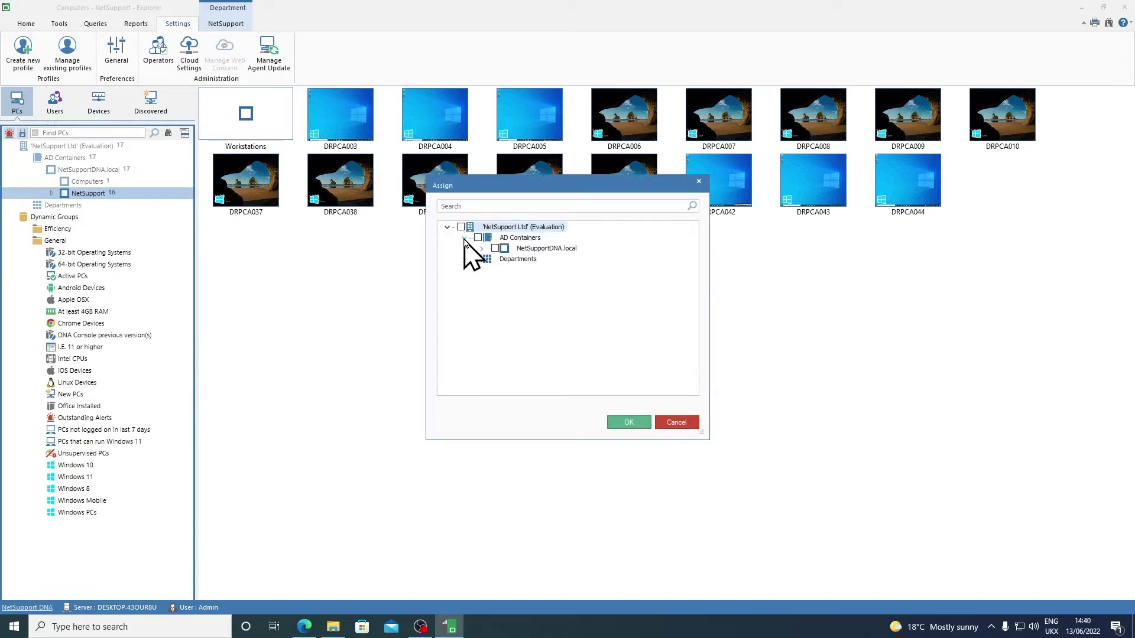
left_click(481, 248)
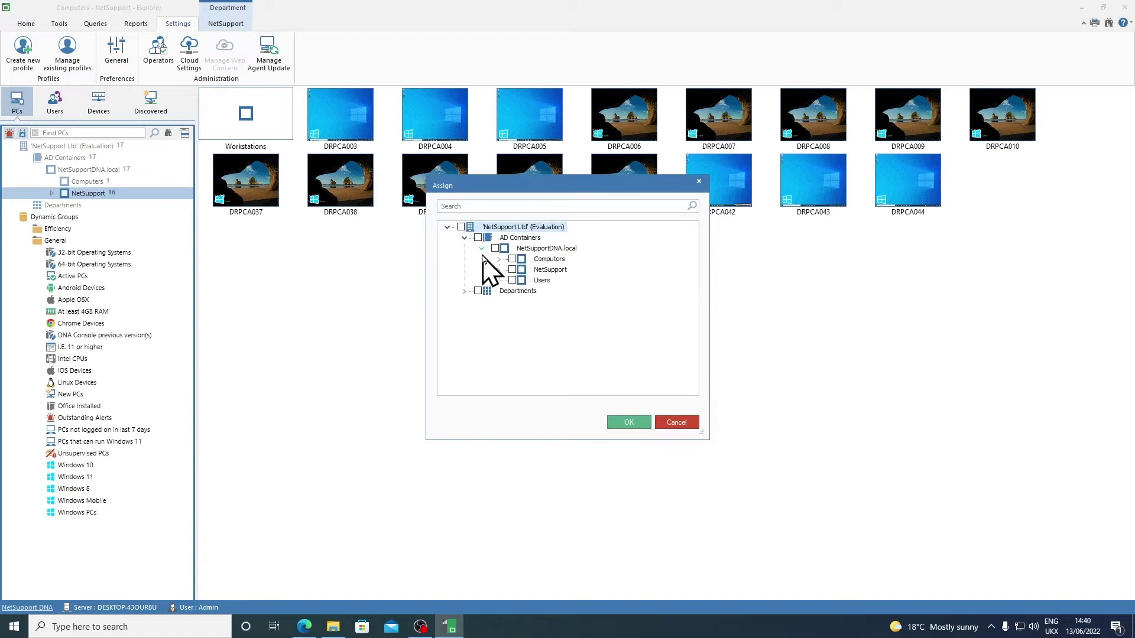
left_click(498, 270)
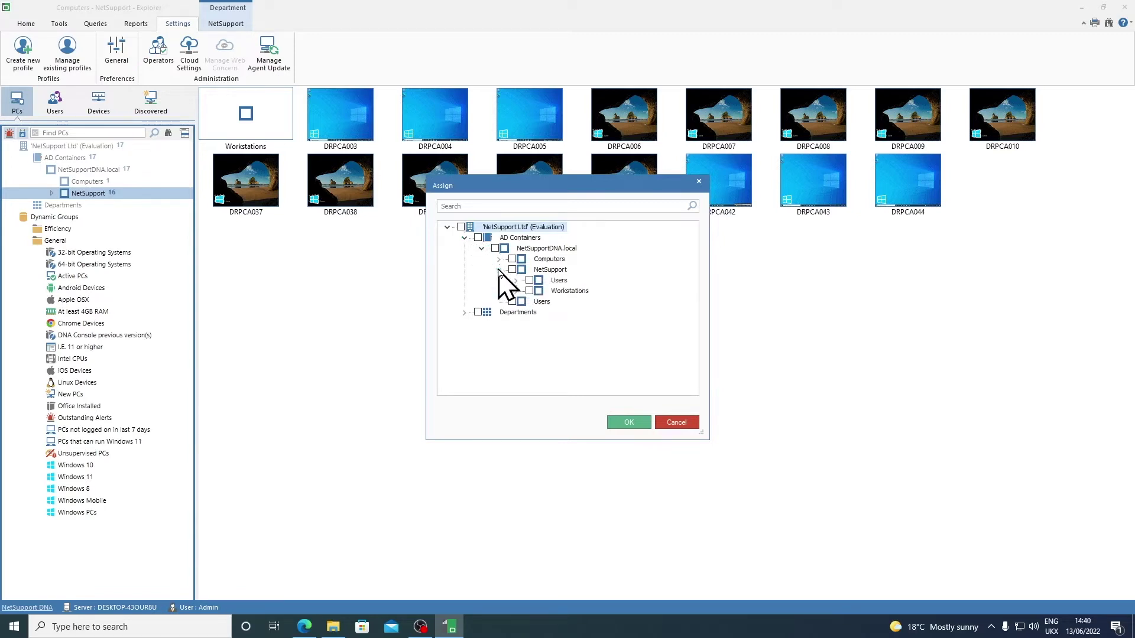
left_click(515, 291)
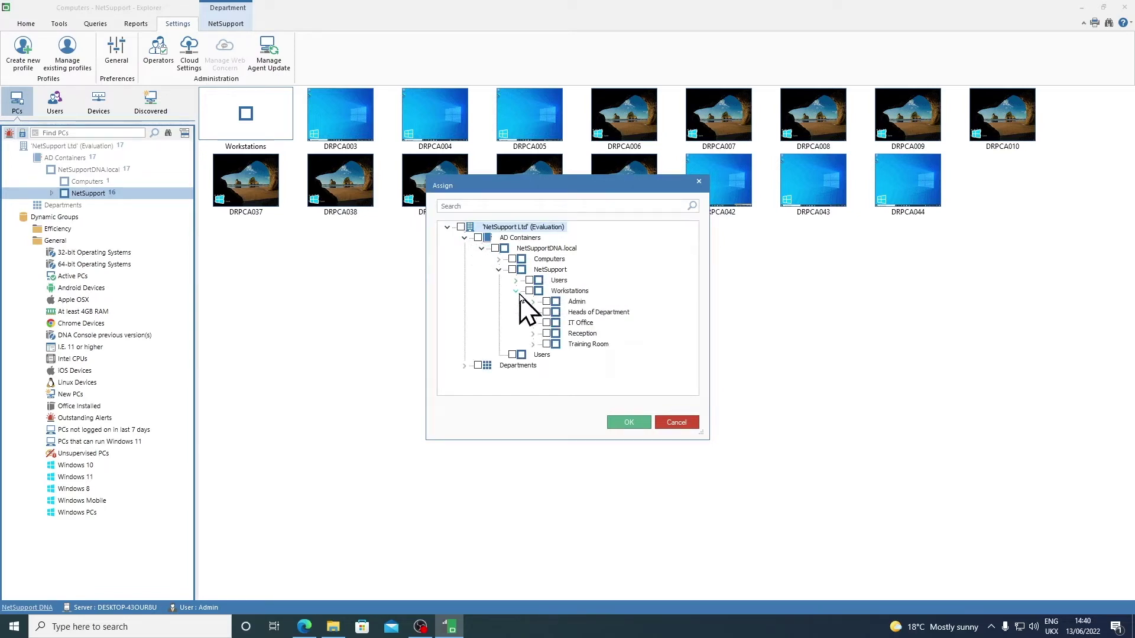
left_click(546, 344)
left_click(642, 424)
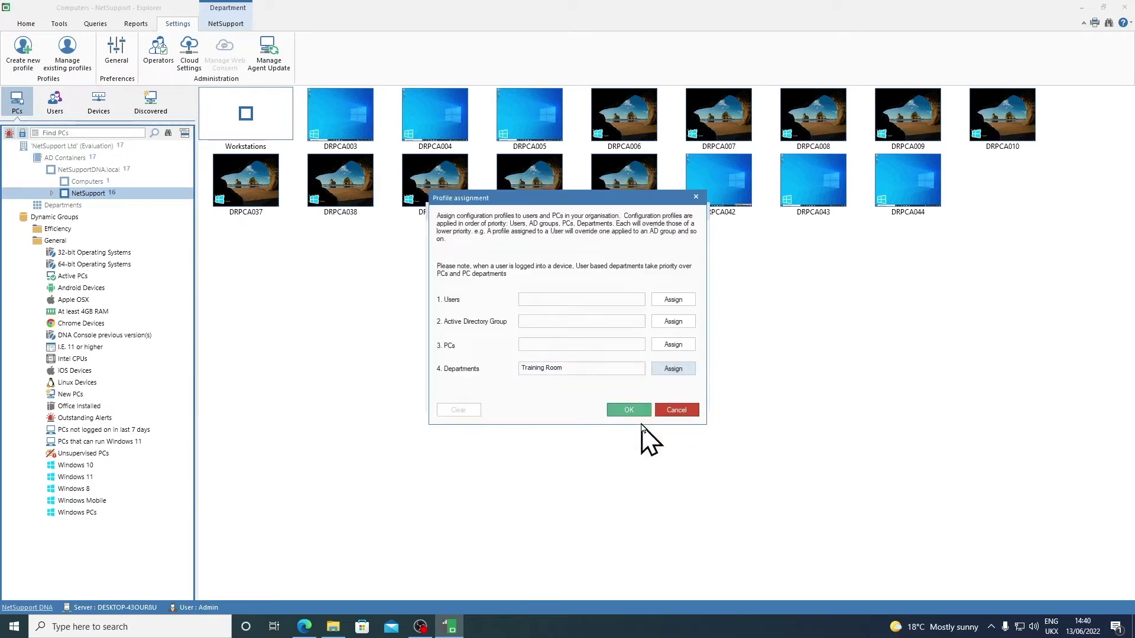
left_click(629, 409)
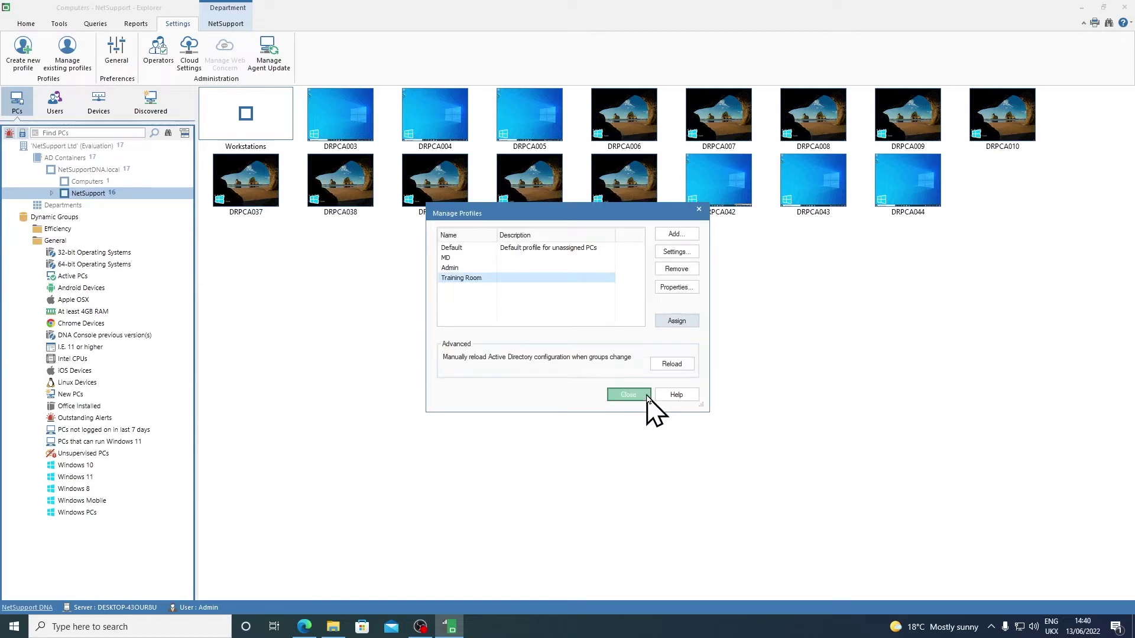
left_click(648, 400)
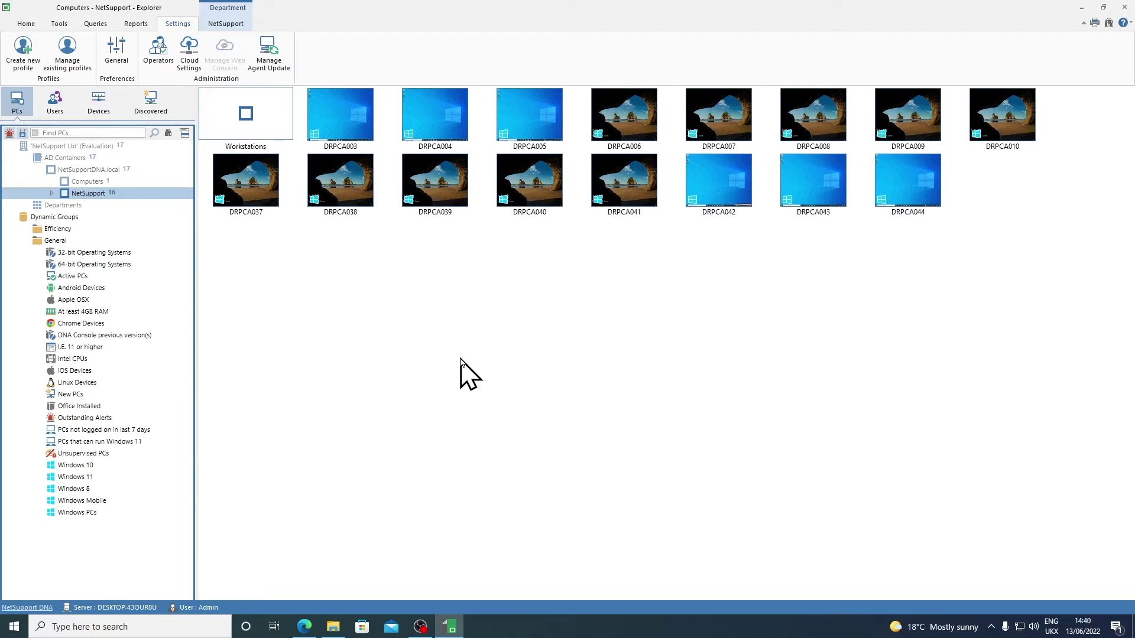
Step: Expand NetSupport > Workstations and view Power Management options for the Training Room group
right_click(100, 199)
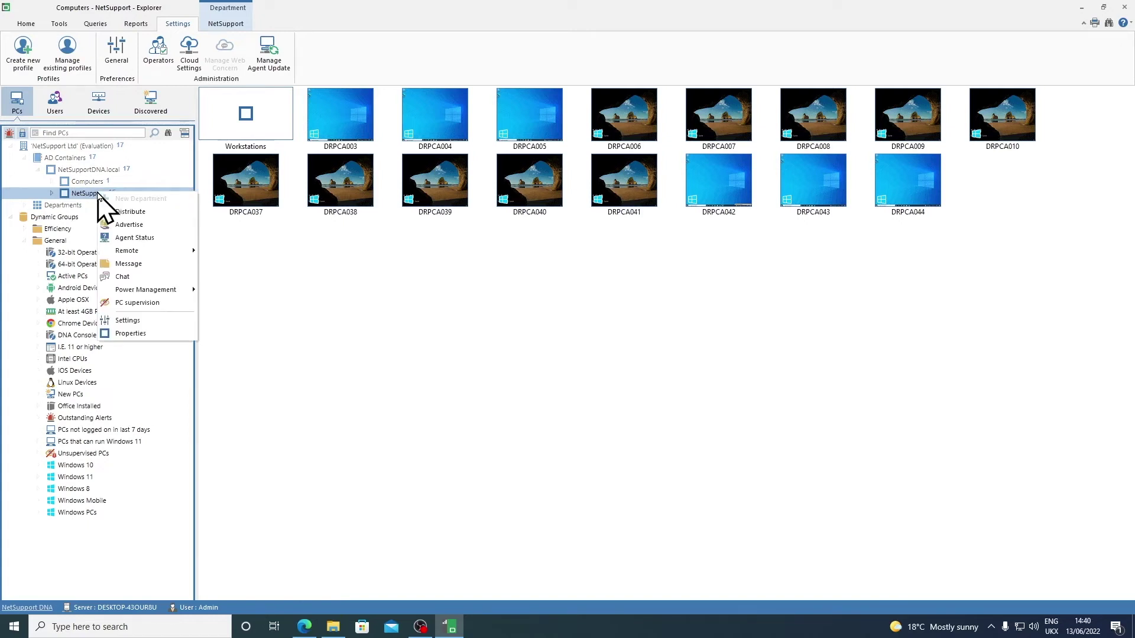
mouse_move(168, 290)
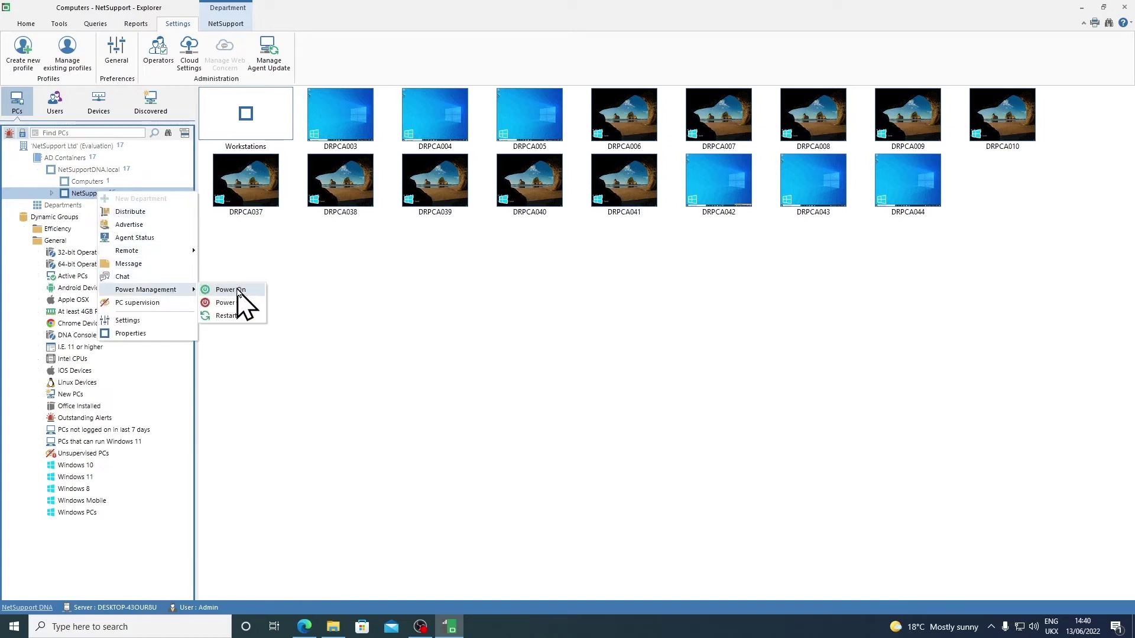
left_click(238, 239)
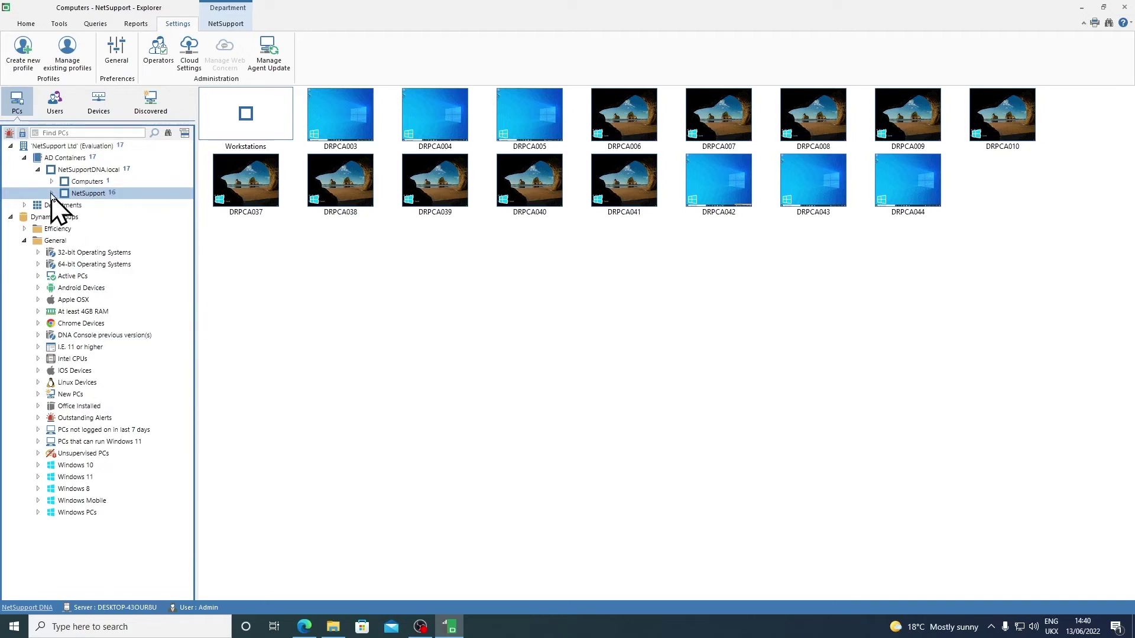
left_click(51, 193)
left_click(65, 206)
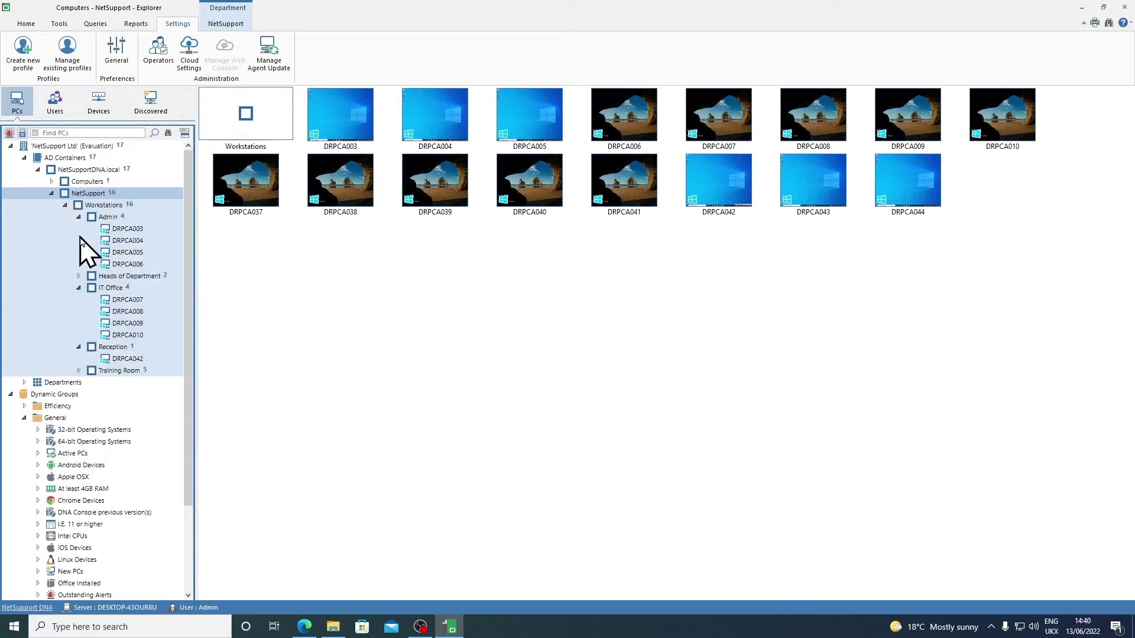
right_click(129, 371)
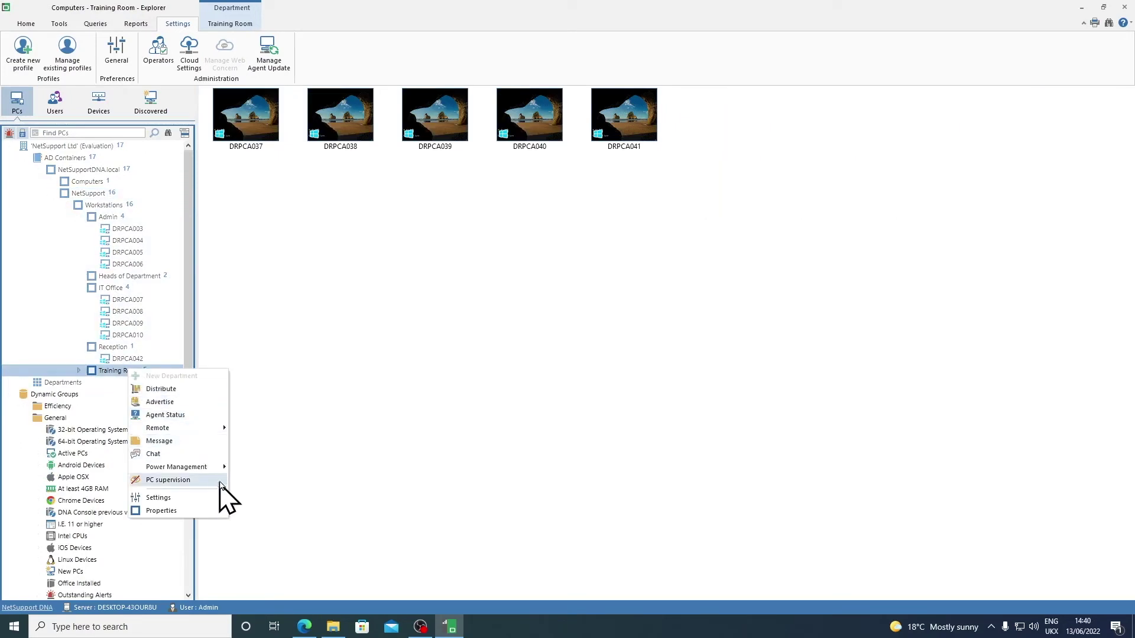
mouse_move(217, 468)
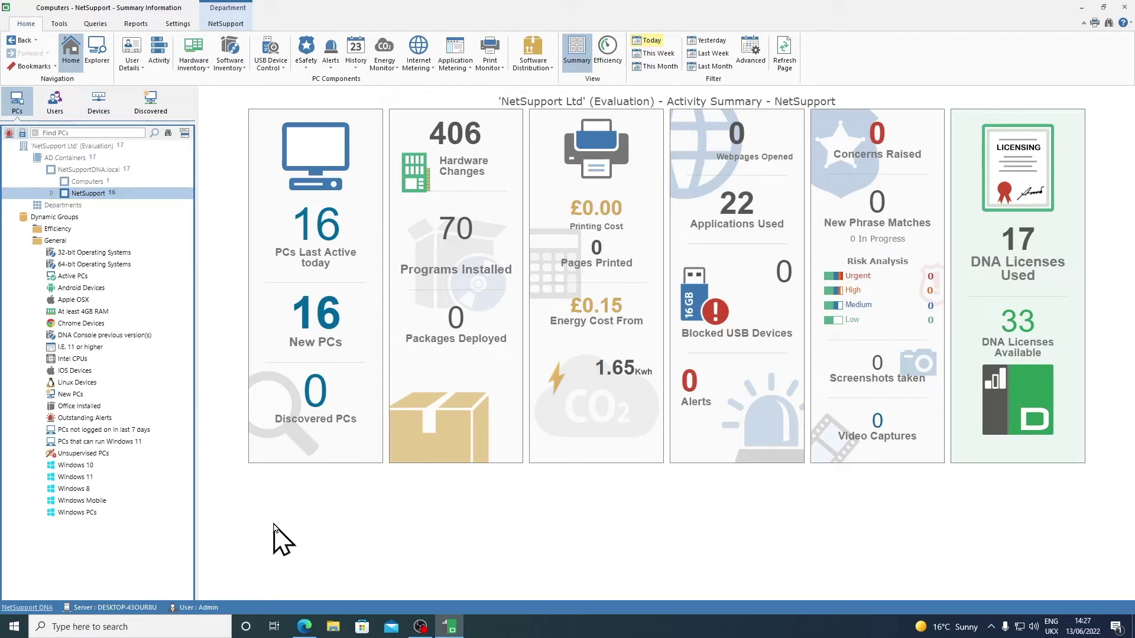
Step: Switch to Explorer to list the 16 NetSupport PCs in detail
left_click(98, 54)
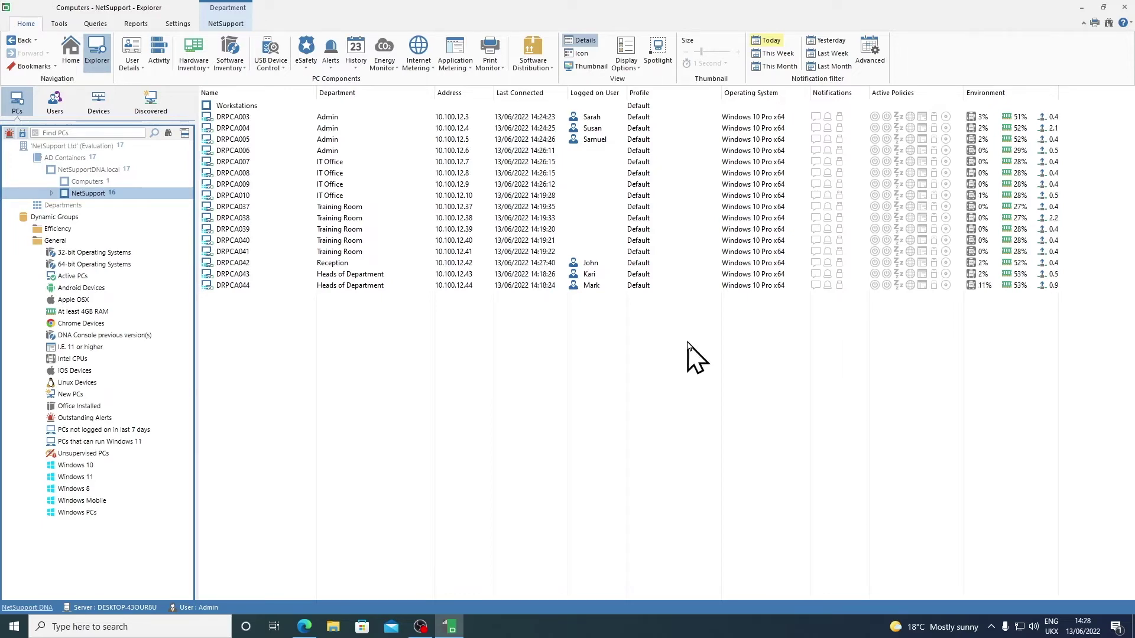
Step: Display the NetSupport PCs, DRPCA003 to DRPCA044, as live screen thumbnails
left_click(588, 66)
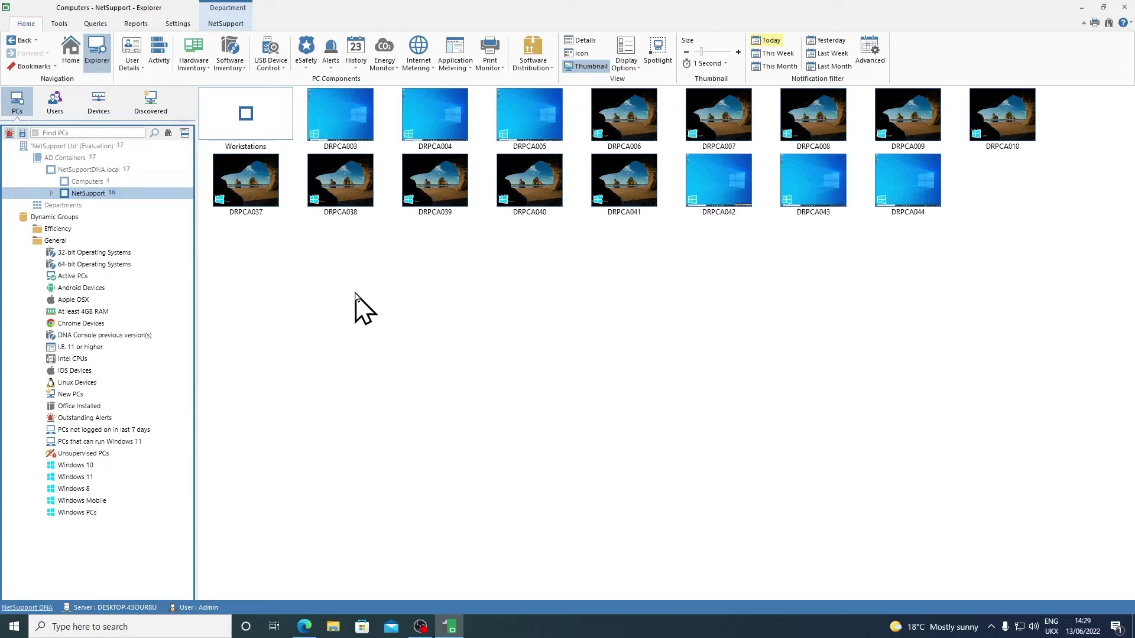
Step: Add a new profile named 'MD' with Copy from left as Empty
left_click(175, 25)
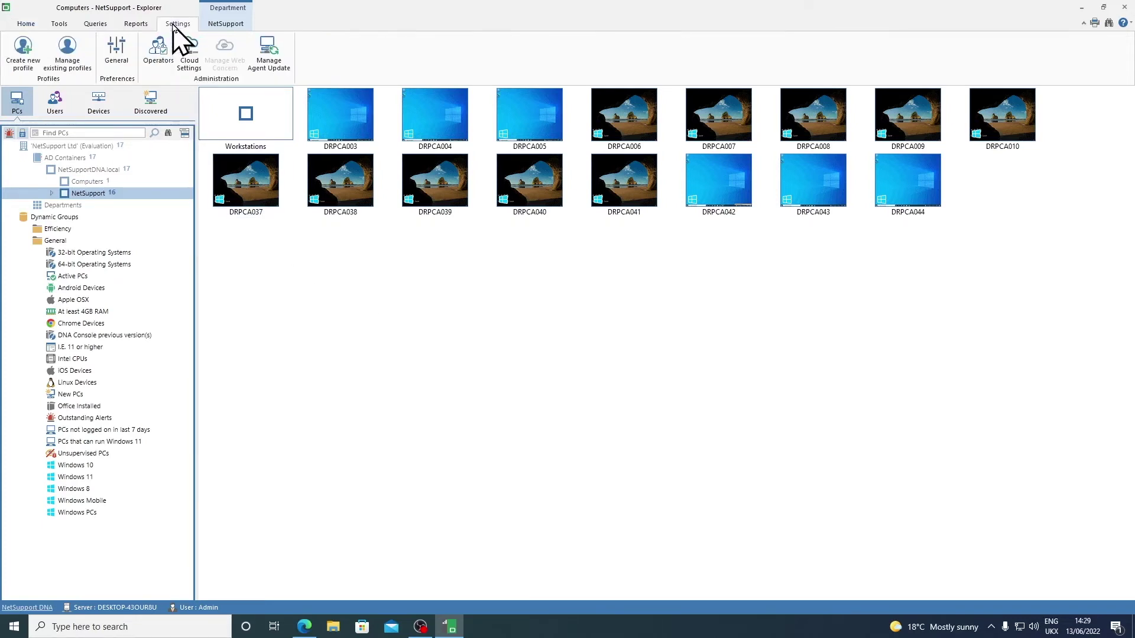
left_click(83, 77)
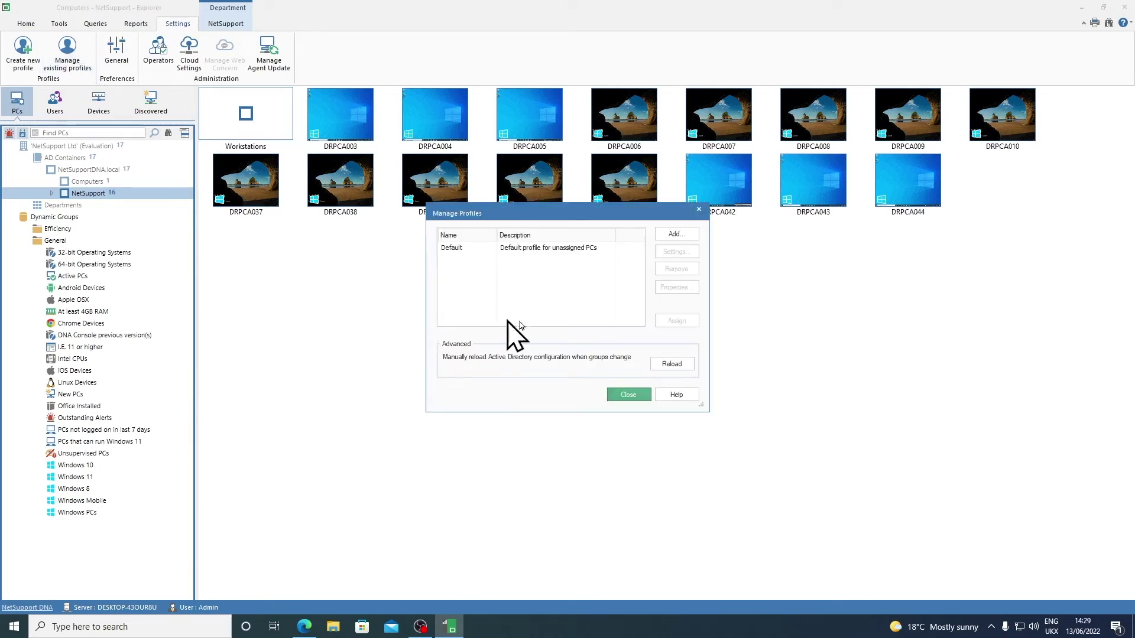
left_click(676, 234)
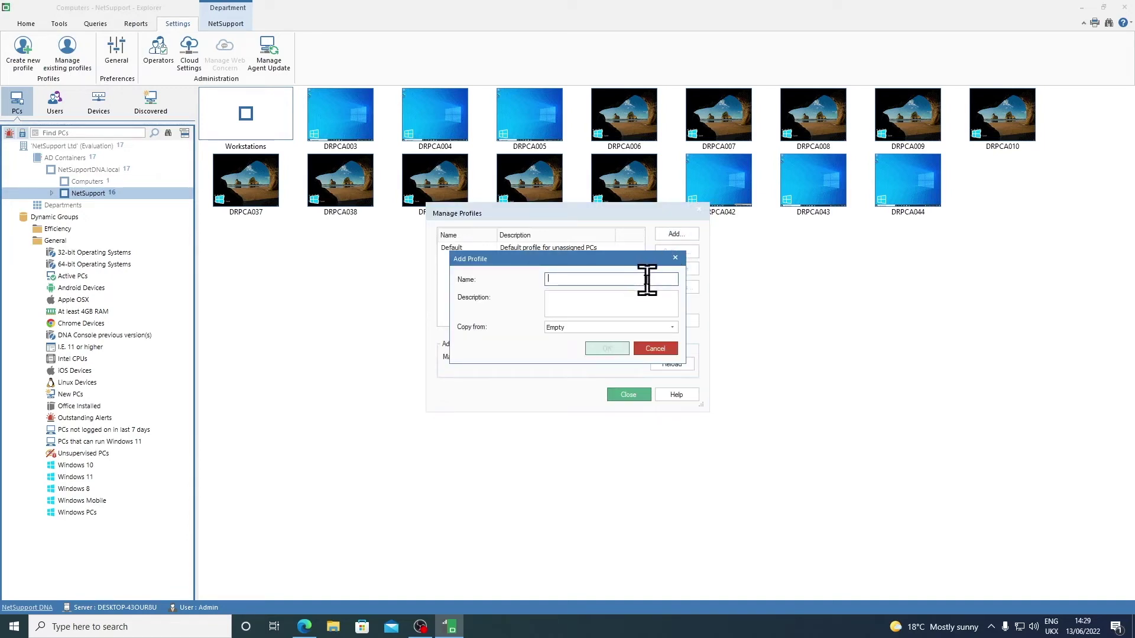
type("MD")
left_click(629, 328)
left_click(507, 324)
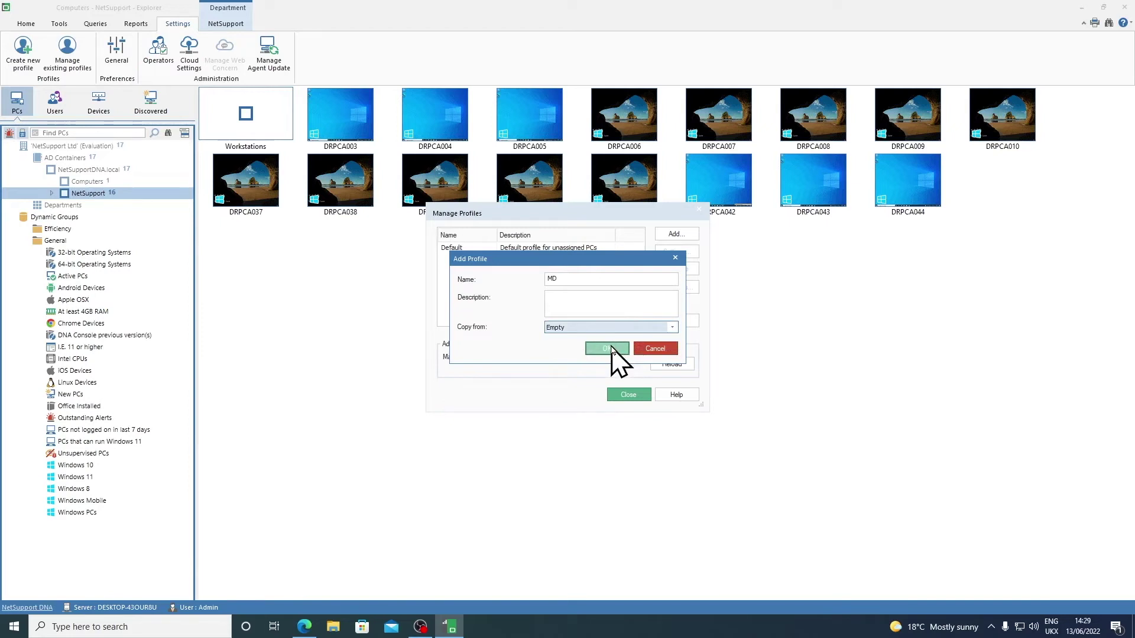
left_click(608, 349)
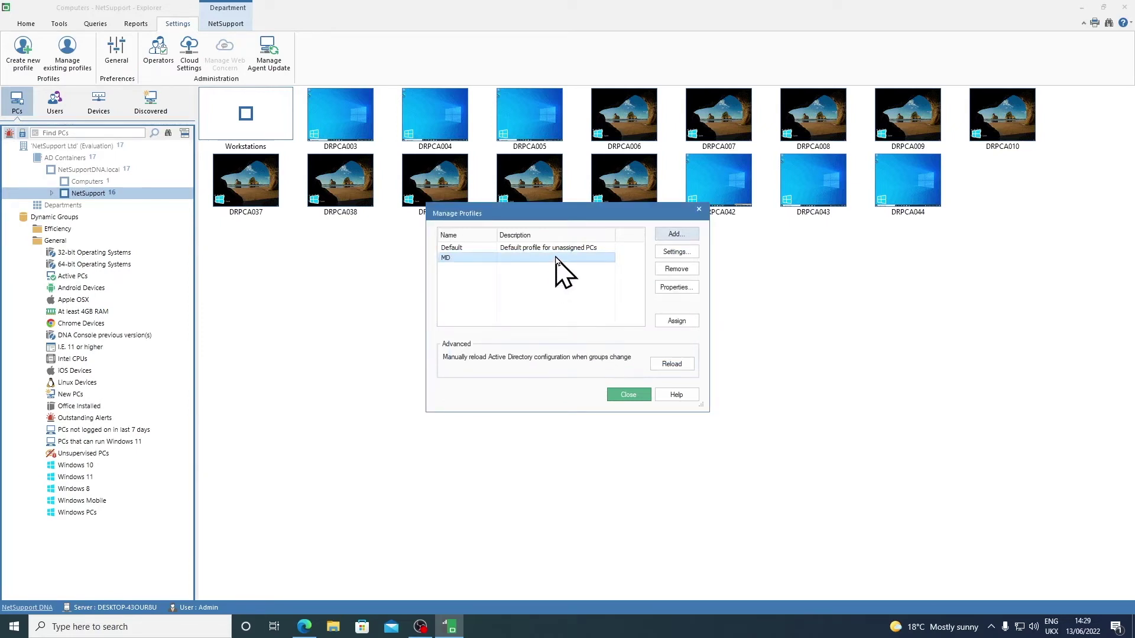
Step: In MD's settings, disable Internet Metering and enable Explorer privacy mode
left_click(694, 253)
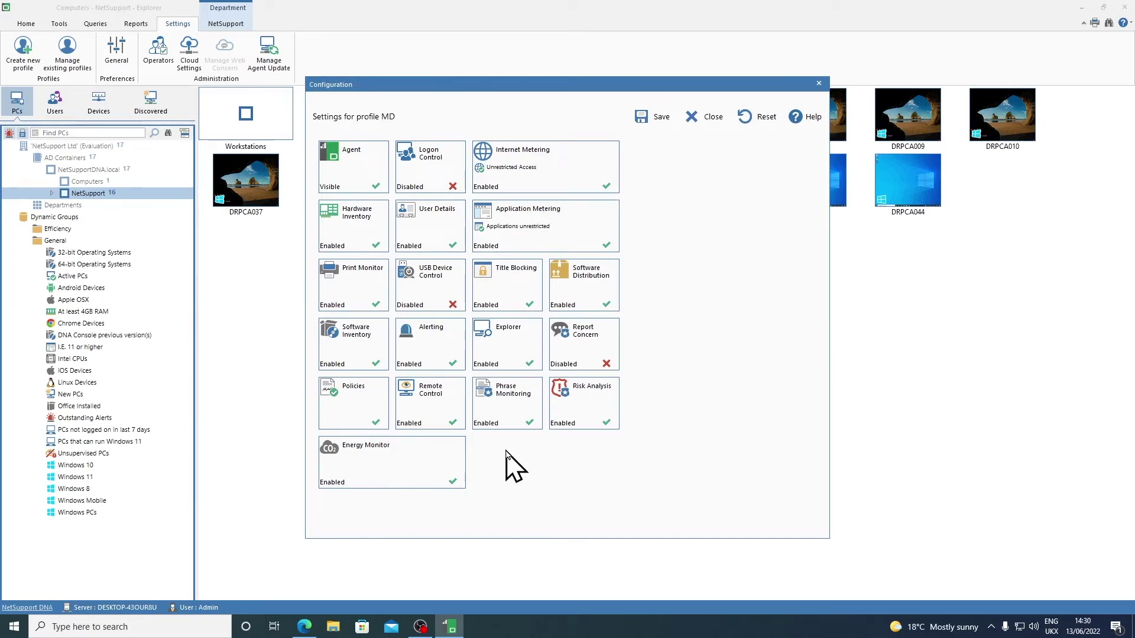
left_click(515, 174)
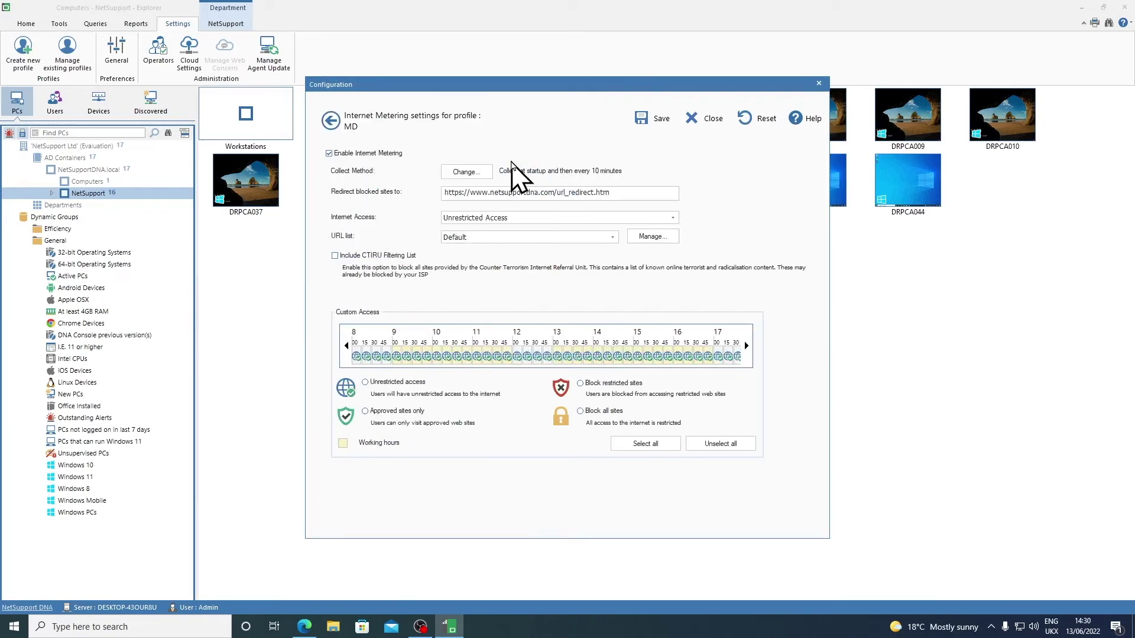
left_click(329, 154)
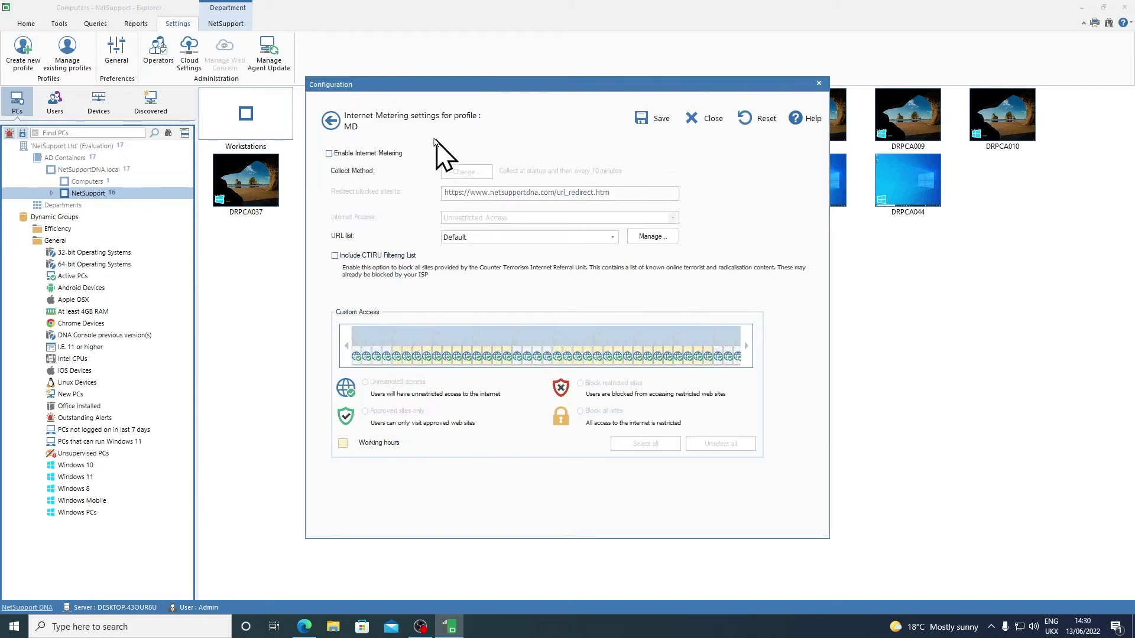
left_click(331, 121)
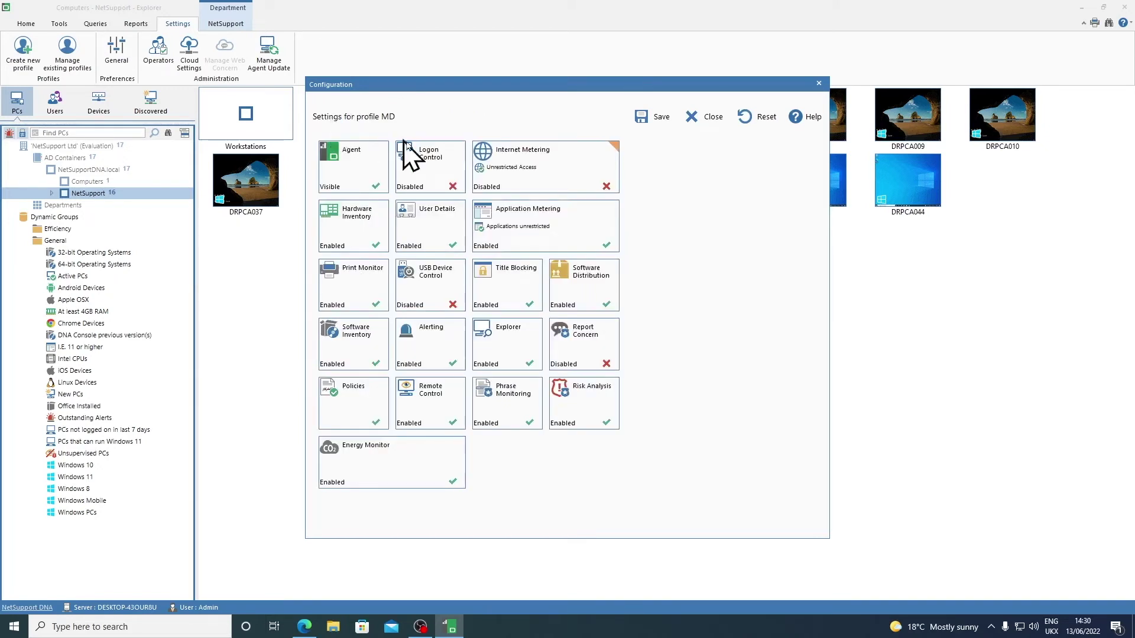
left_click(501, 343)
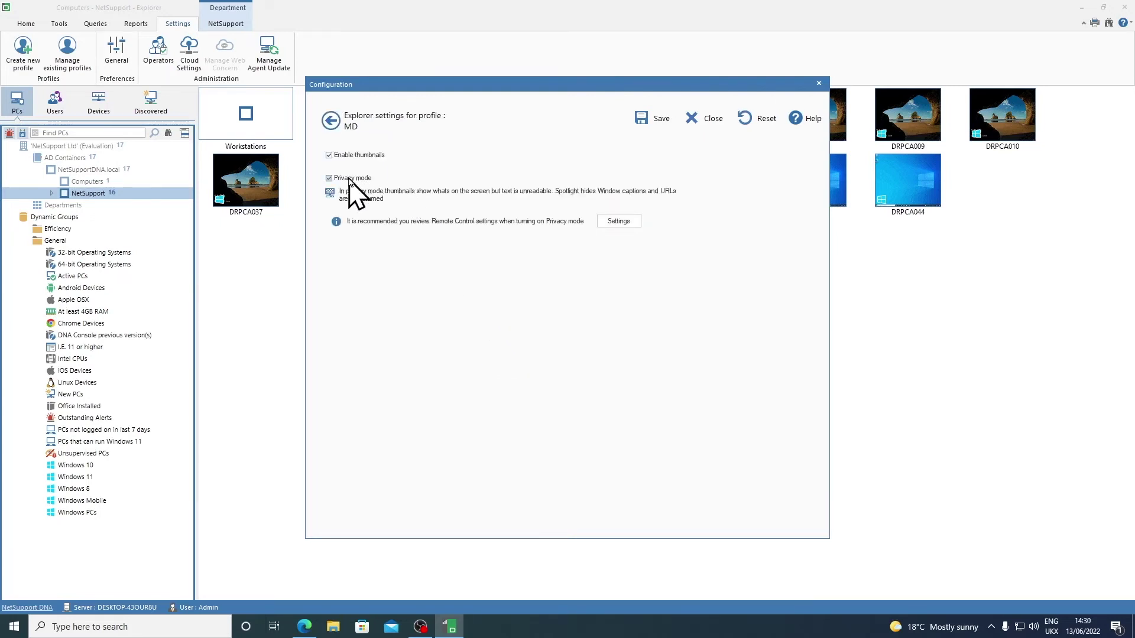
left_click(332, 122)
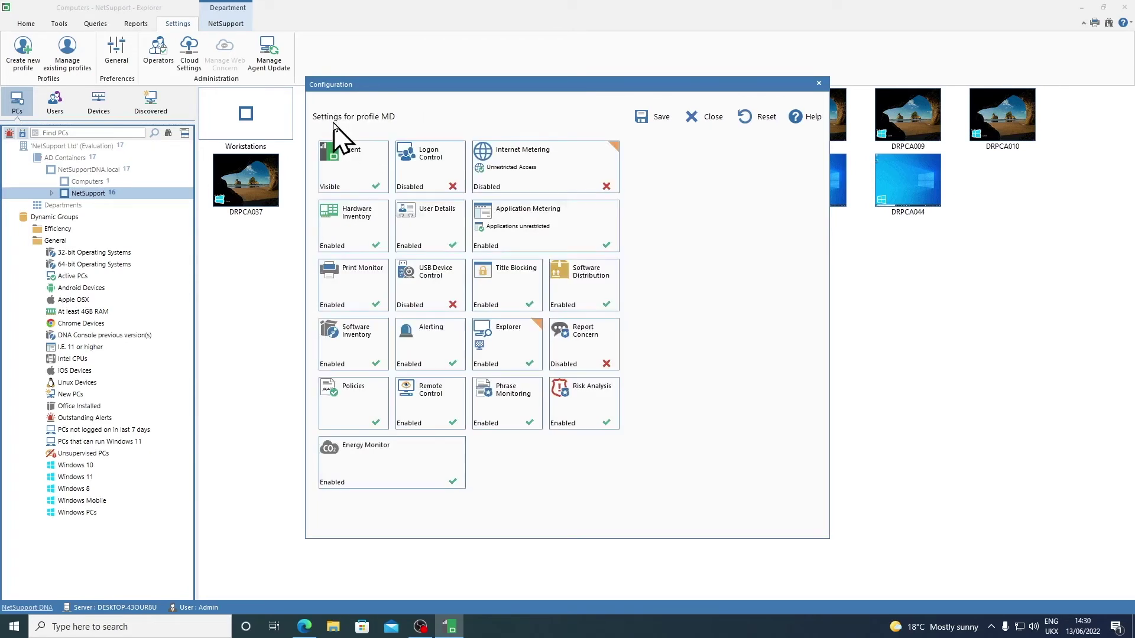
Step: Set Remote Control acknowledgement to 'To perform any remote actions' and save MD's settings
left_click(447, 399)
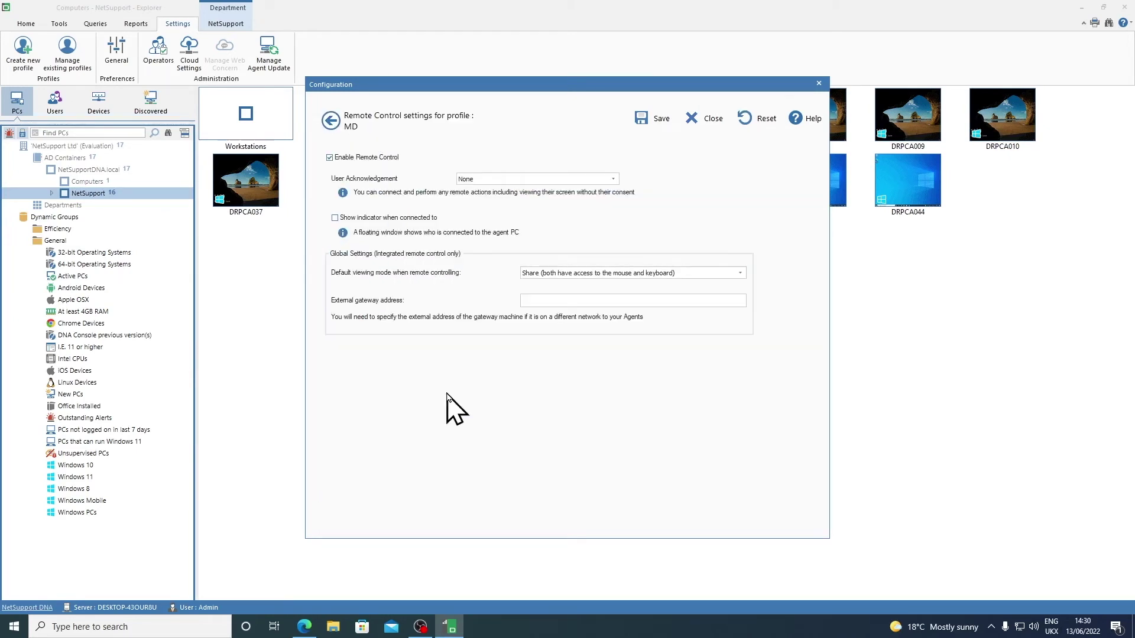
left_click(508, 179)
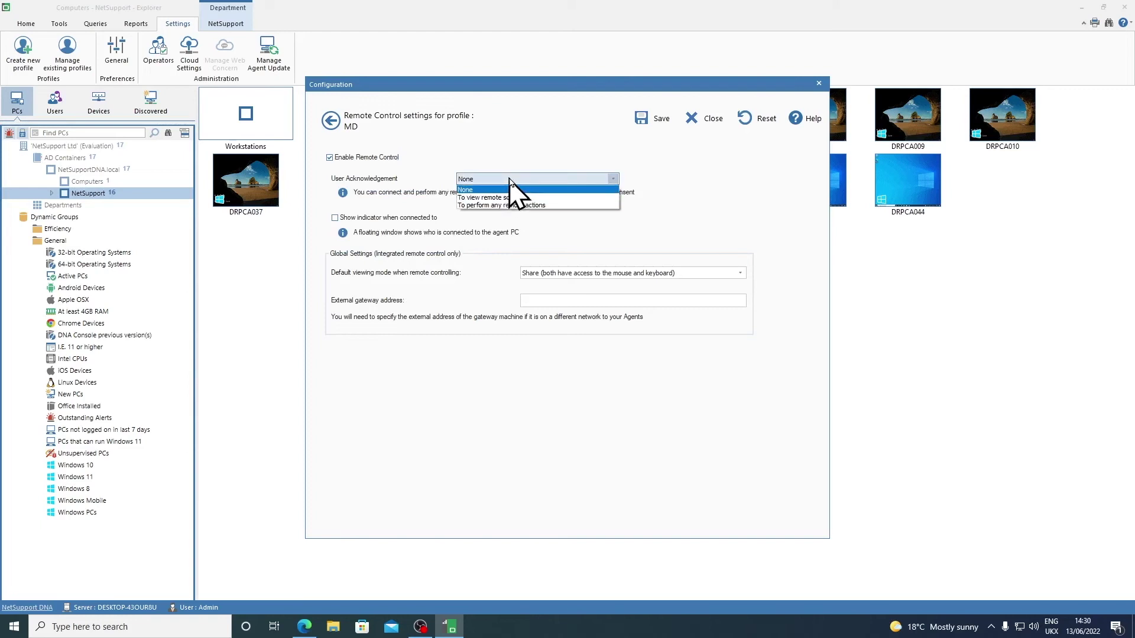
left_click(577, 206)
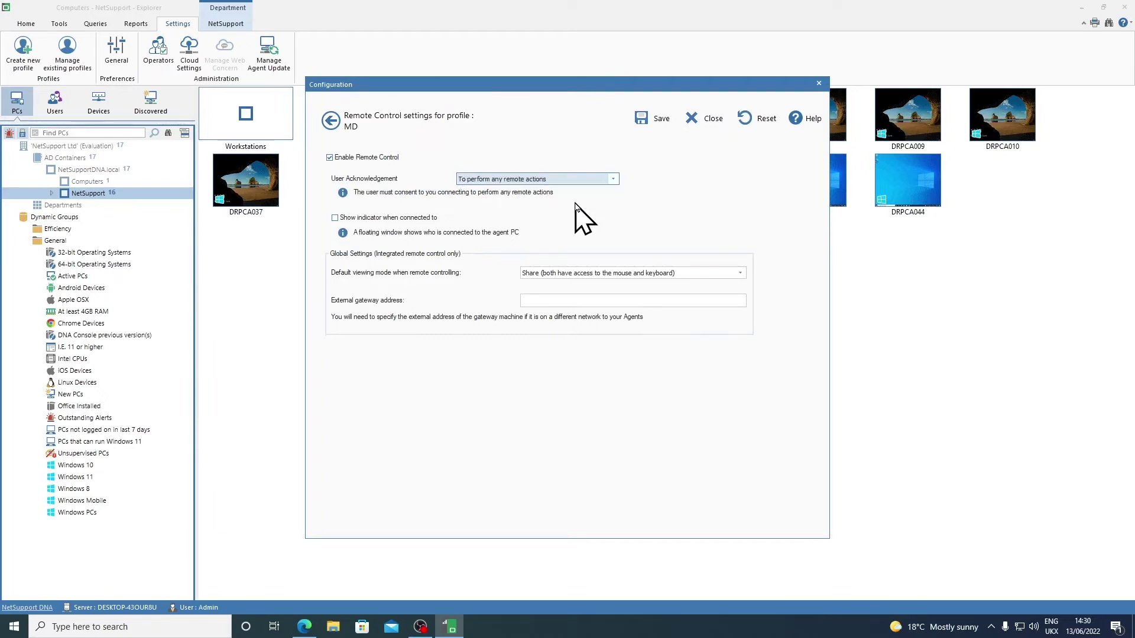
left_click(331, 121)
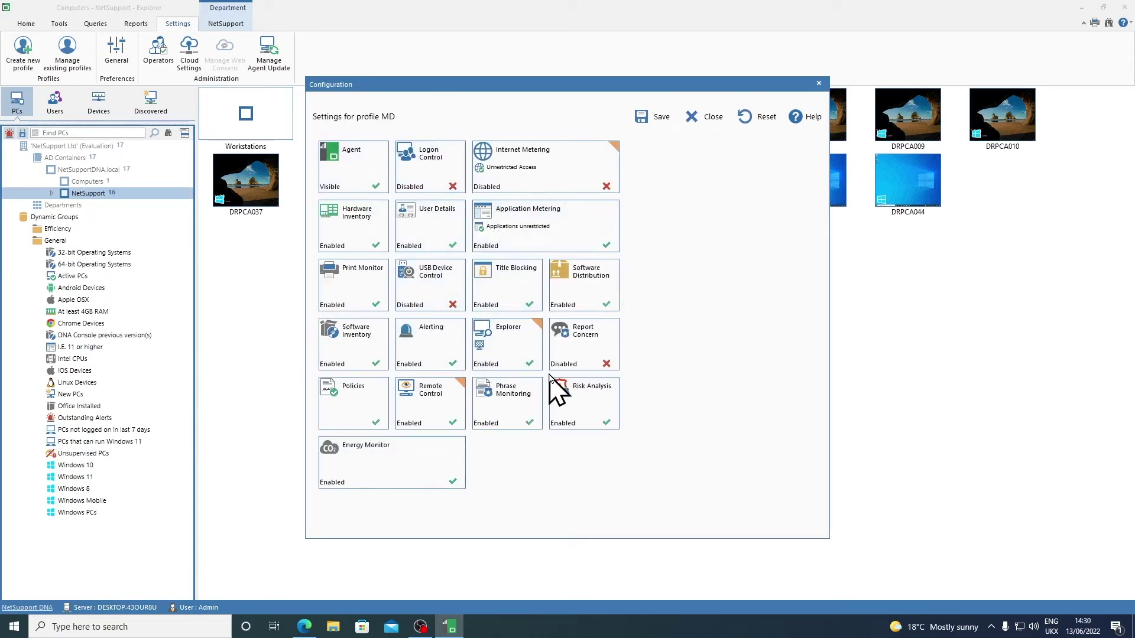
left_click(652, 120)
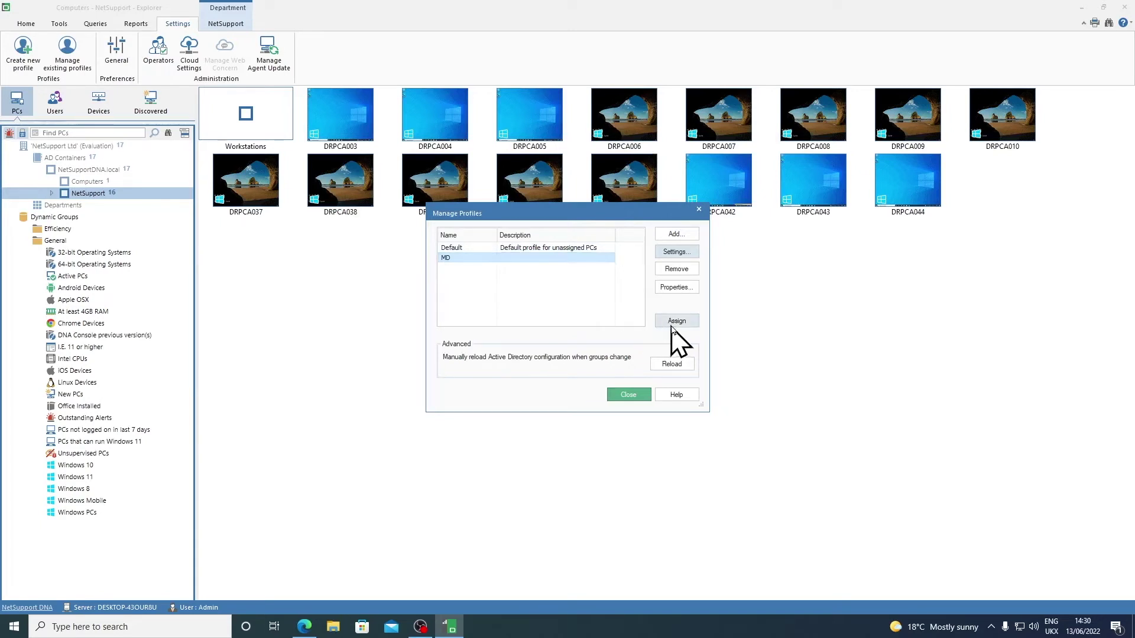
Step: Assign MD to one user chosen from AD Containers > NetSupportDNA.local > Users
left_click(691, 324)
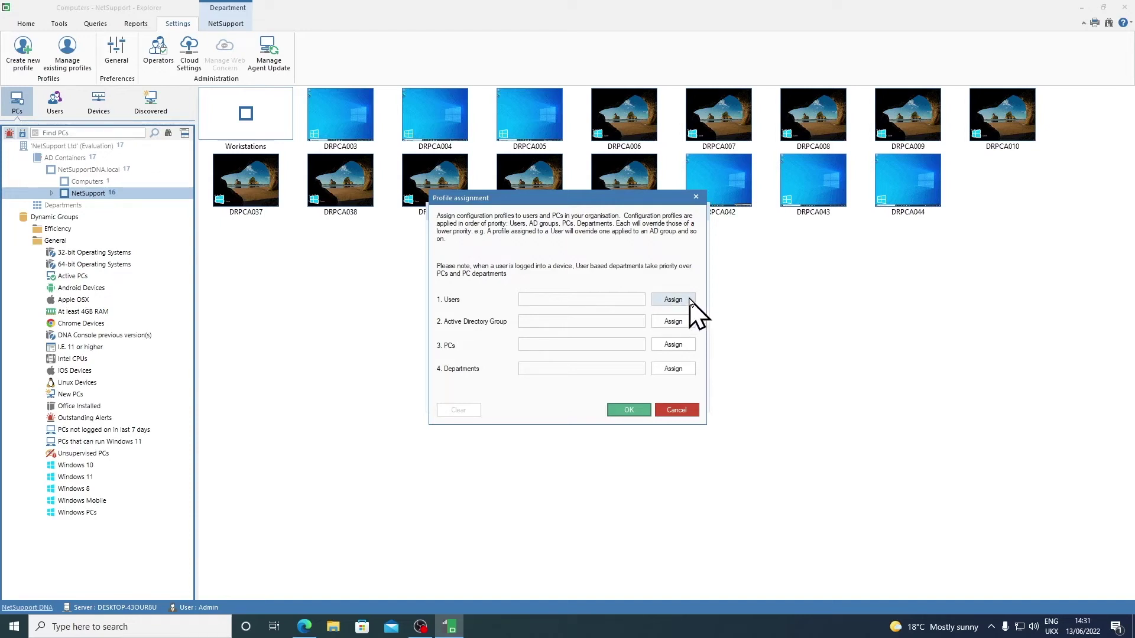
left_click(690, 300)
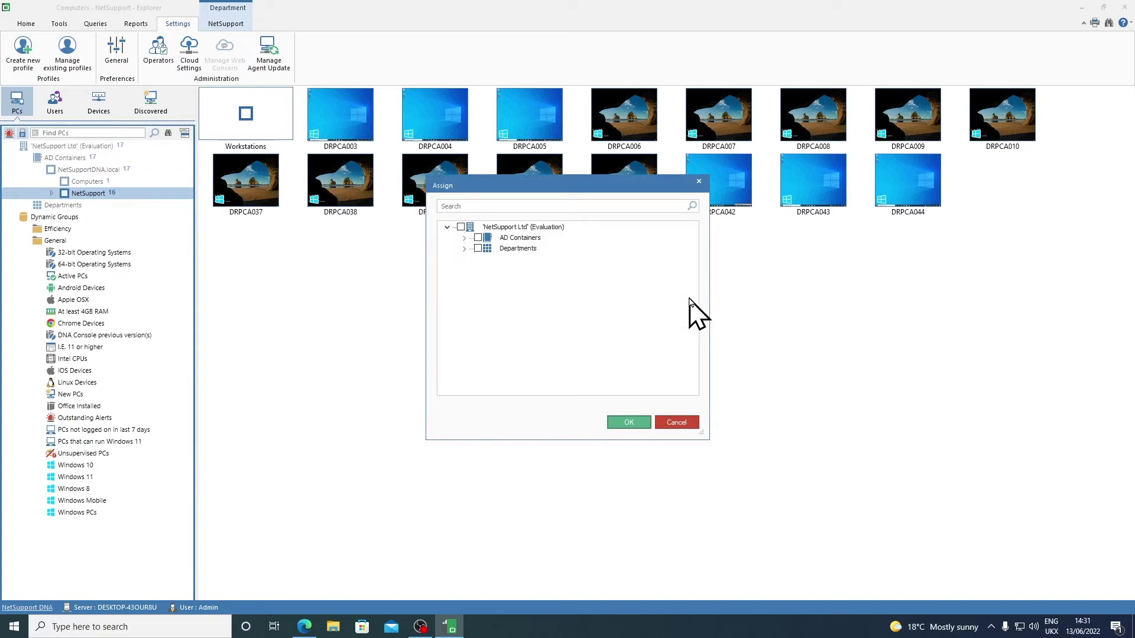
left_click(465, 237)
left_click(482, 248)
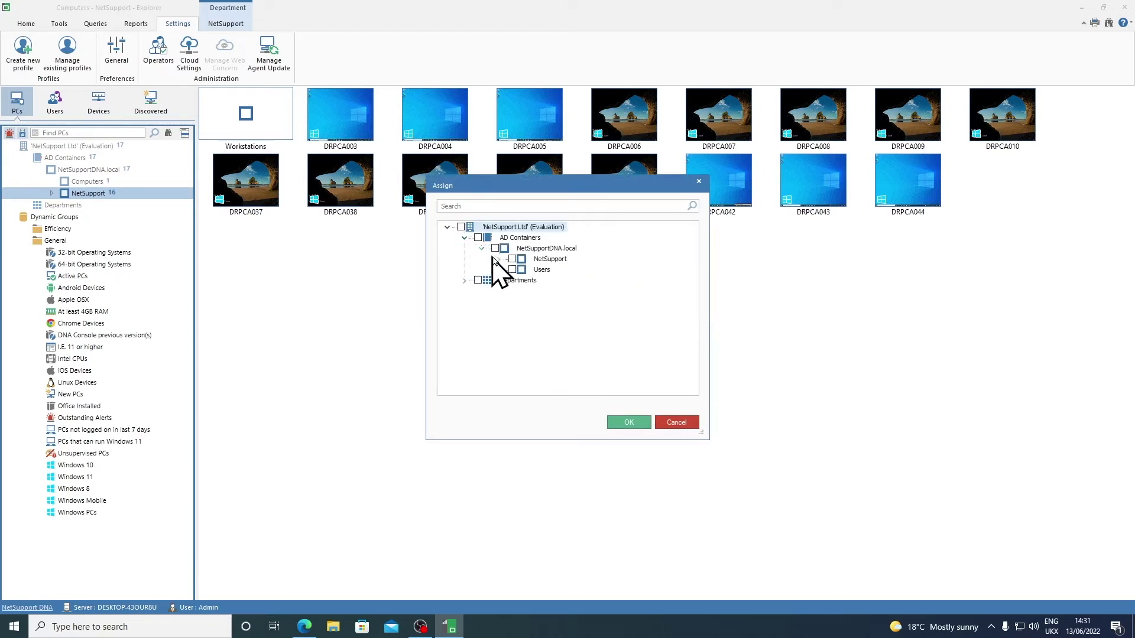
left_click(498, 259)
left_click(516, 270)
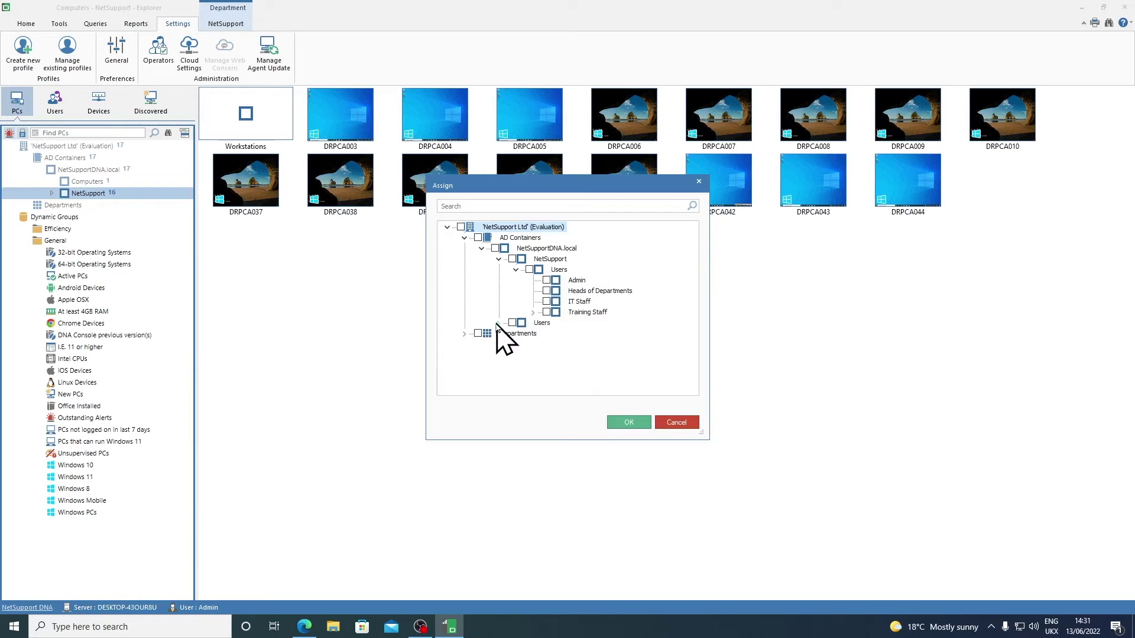
left_click(498, 322)
left_click(529, 334)
left_click(629, 423)
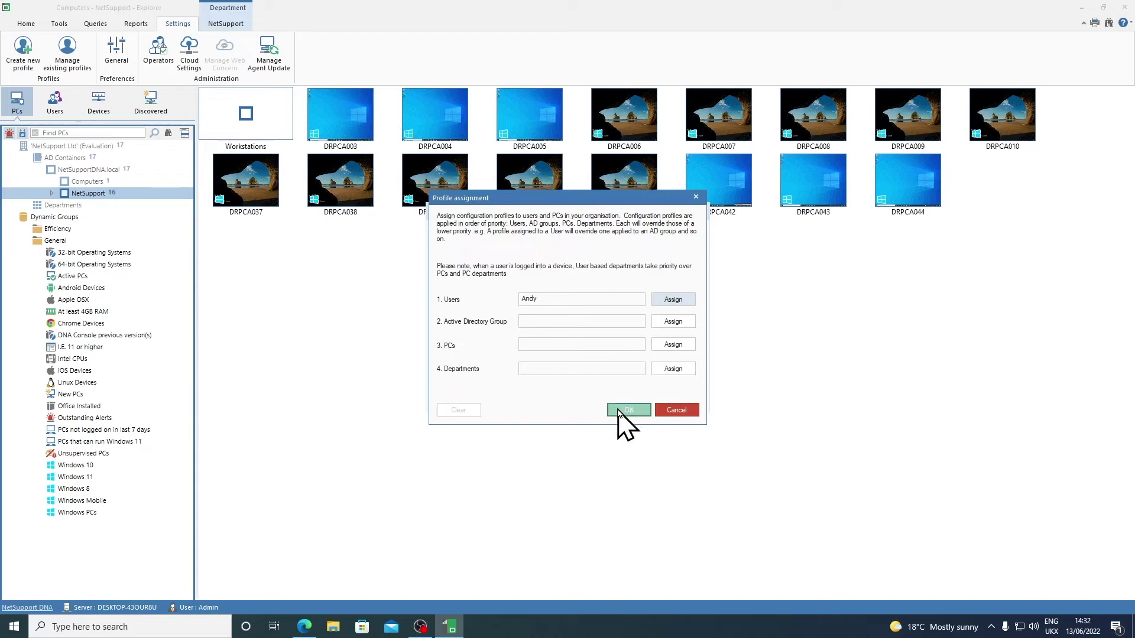
left_click(621, 411)
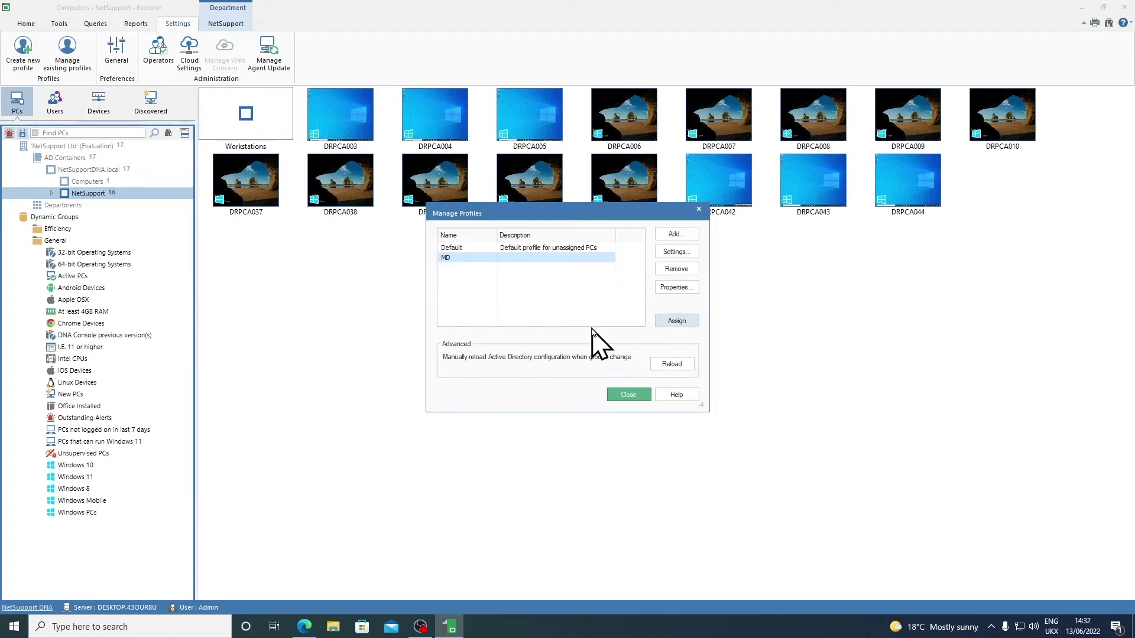
Step: Add a new profile named 'Admin'
left_click(675, 234)
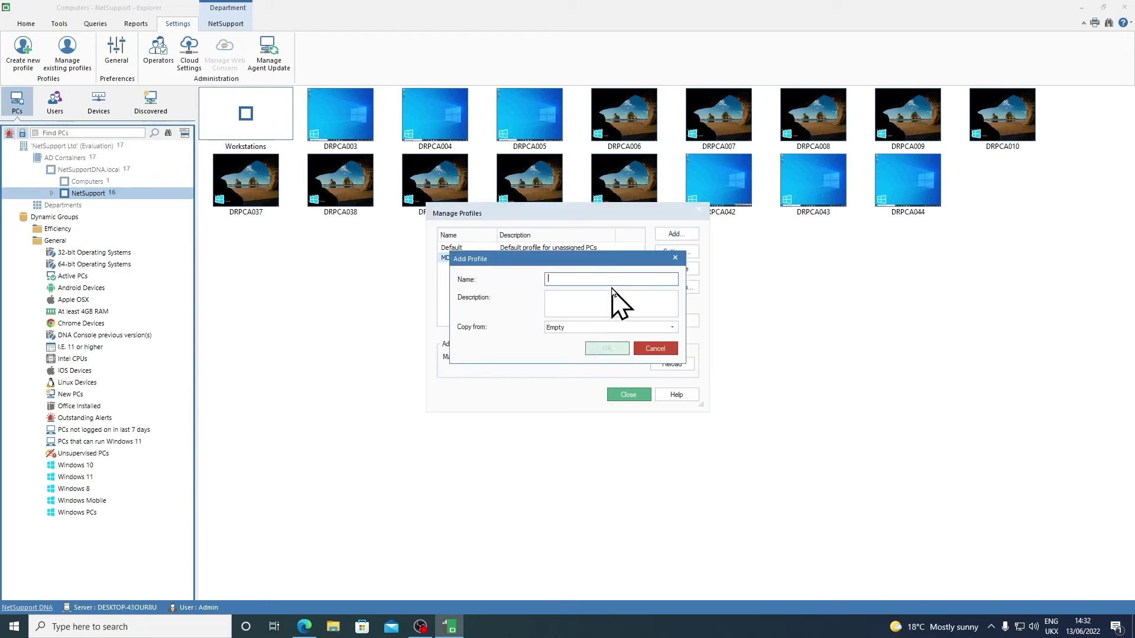
type("Admin")
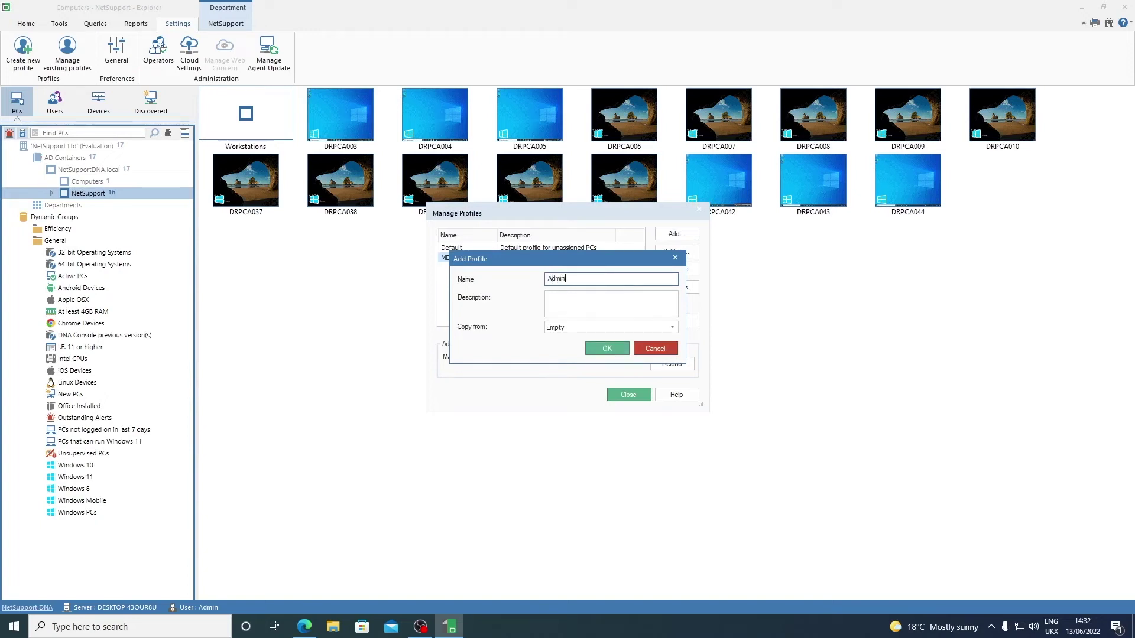
left_click(616, 350)
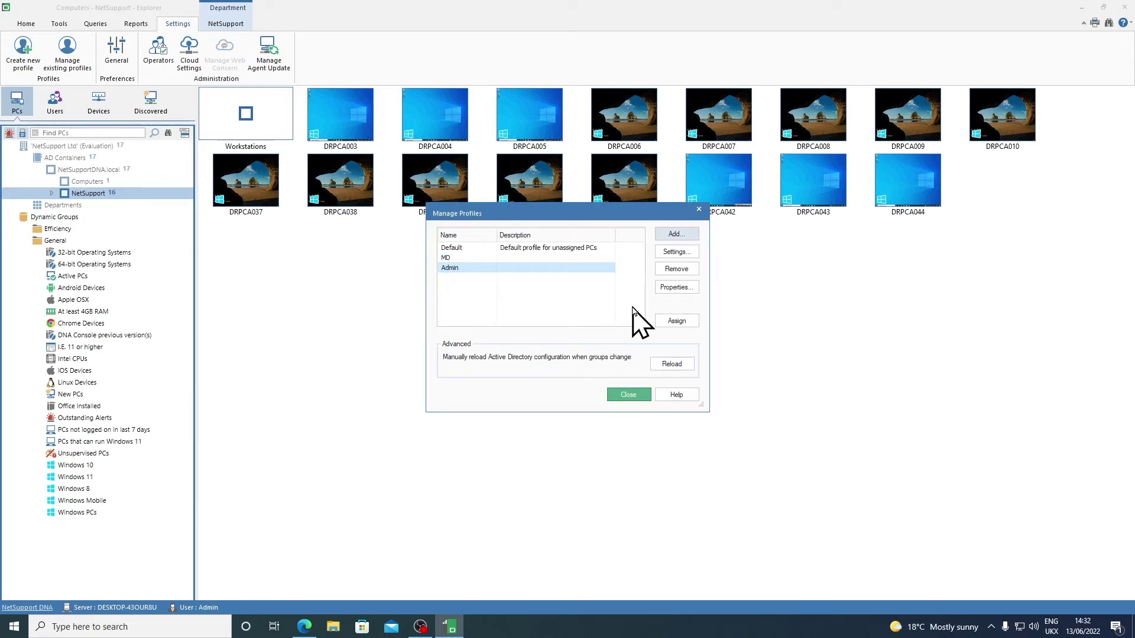
Step: Save the Admin profile's settings and bring up its assignment options
left_click(665, 252)
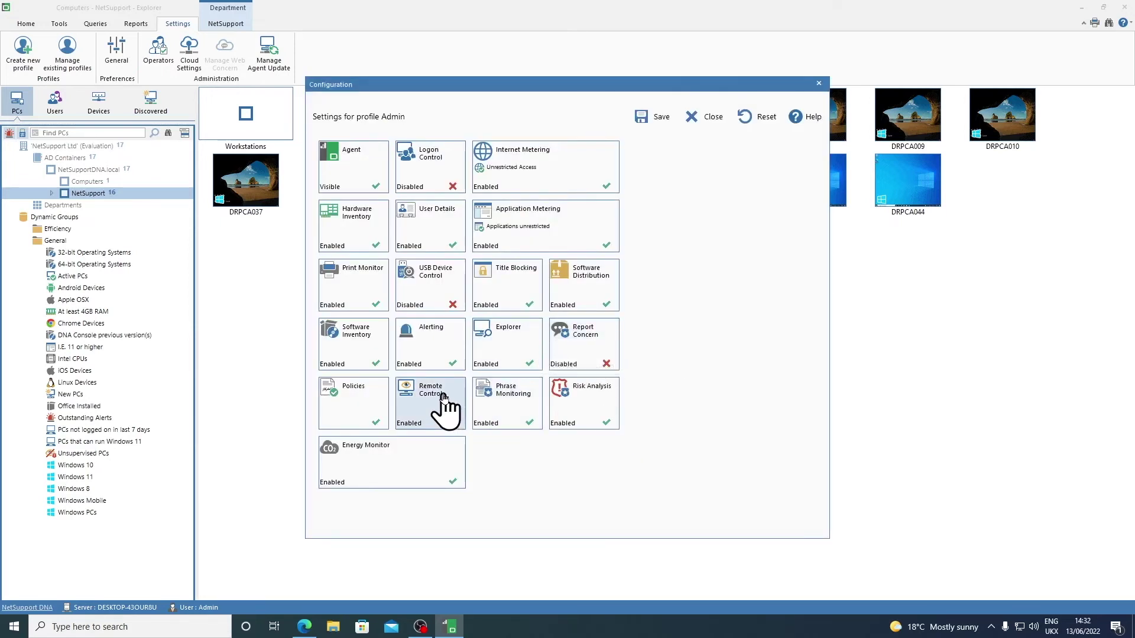
left_click(649, 118)
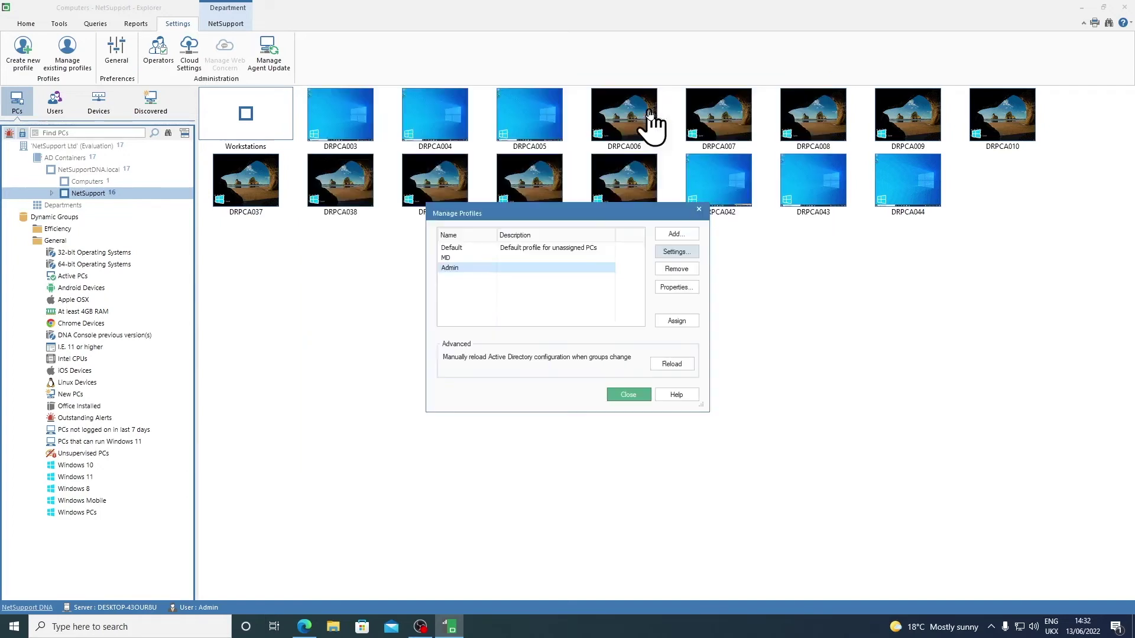
left_click(680, 322)
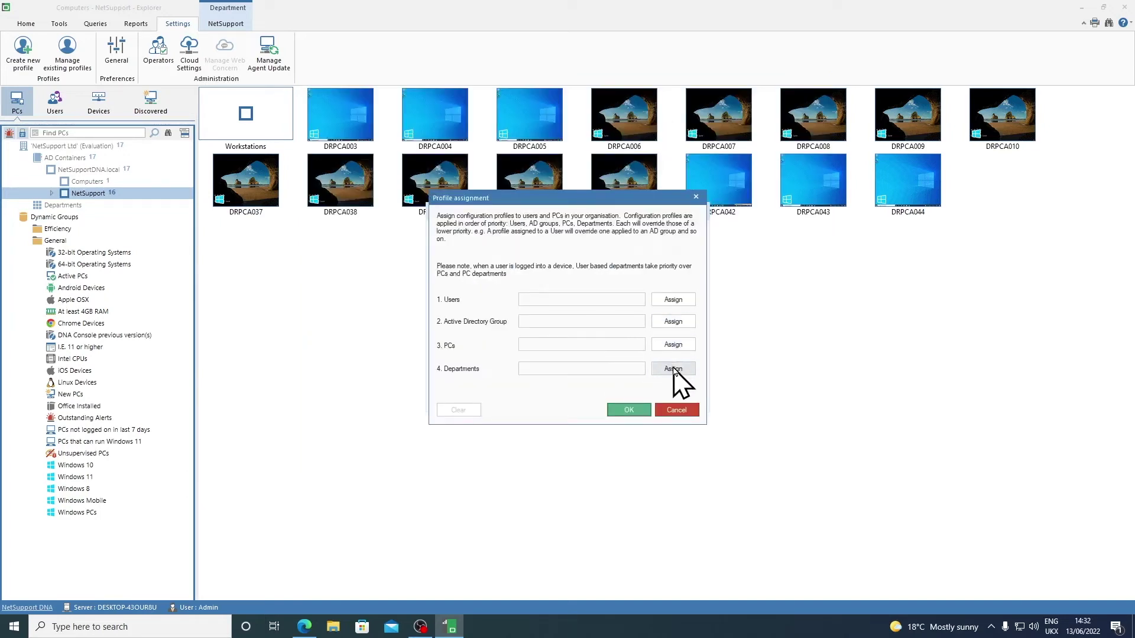
Step: Assign the Admin profile to the NetSupportDNA.local > NetSupport > Admin group and close profile management
left_click(673, 369)
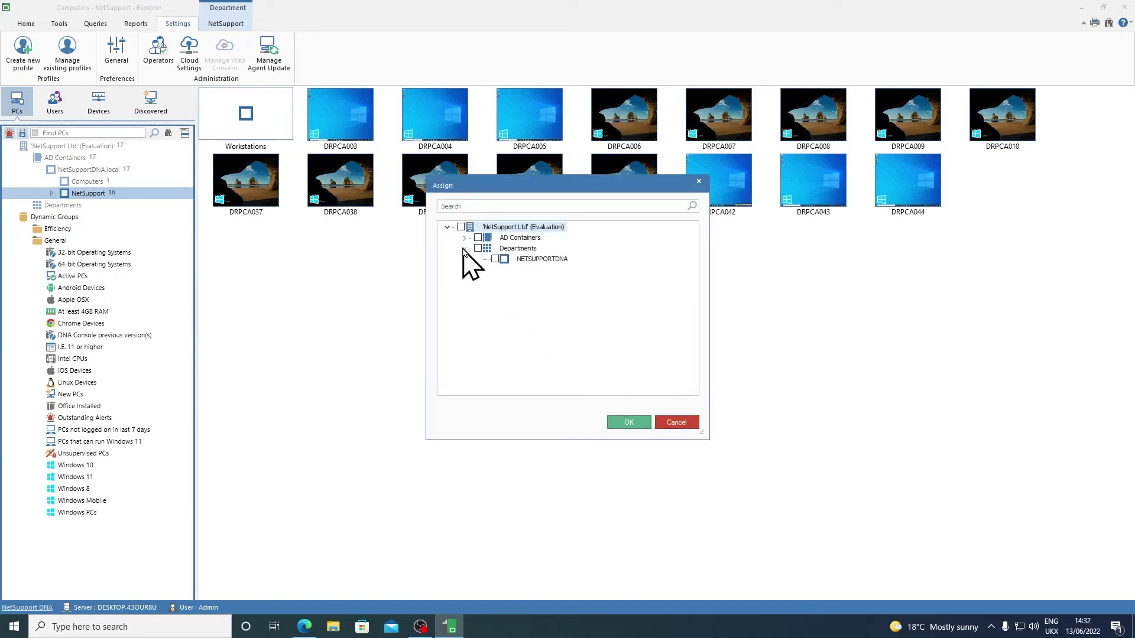
left_click(464, 237)
left_click(481, 249)
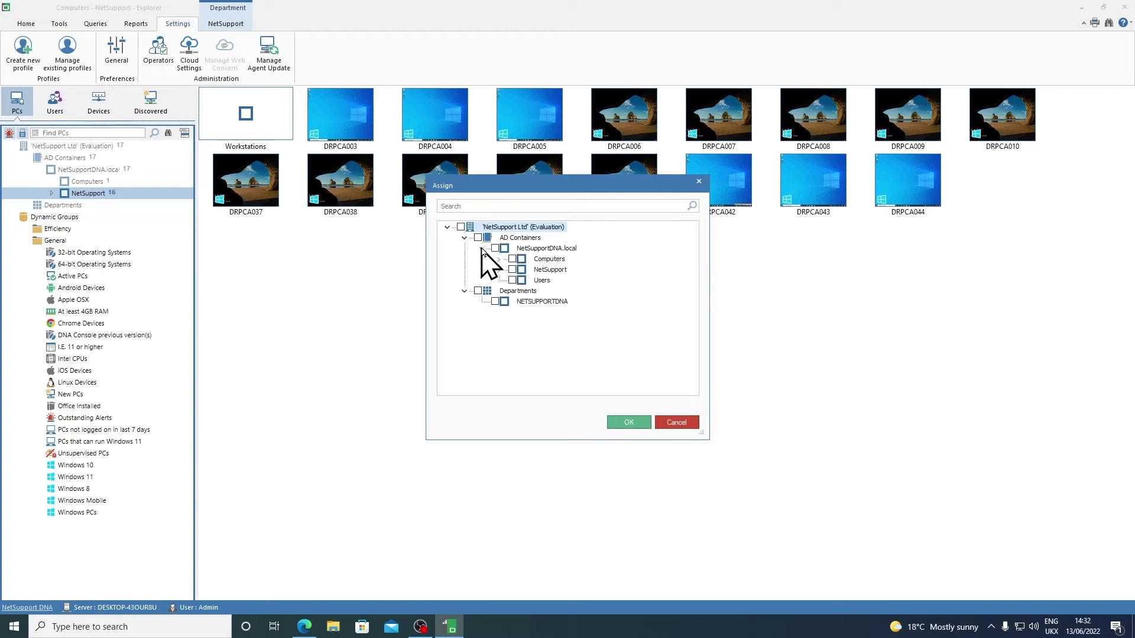
left_click(499, 270)
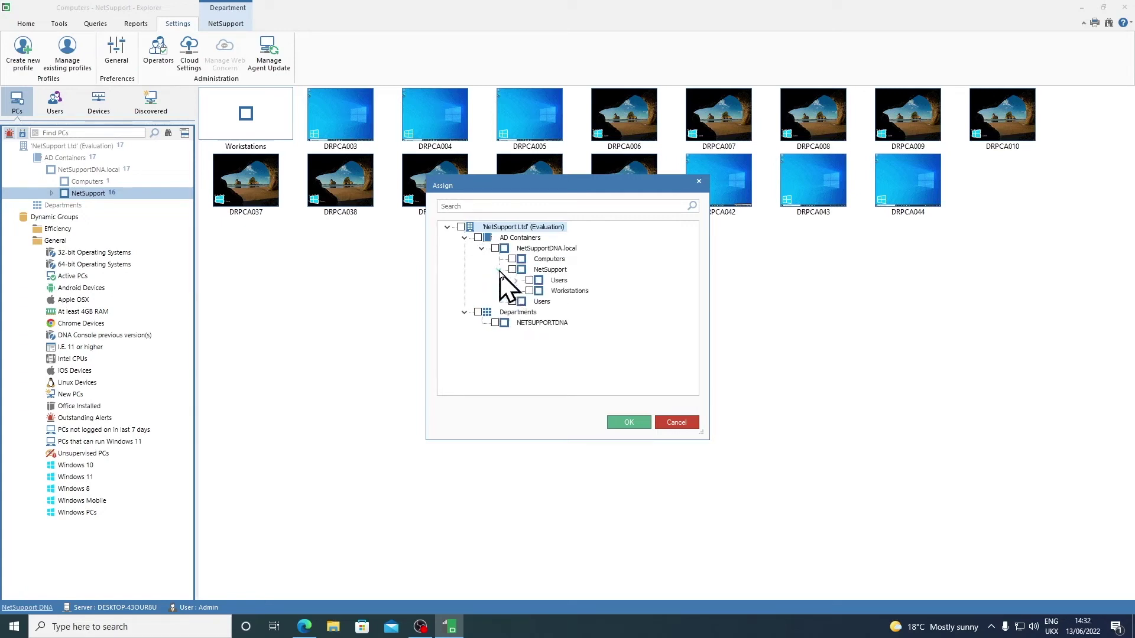
left_click(515, 291)
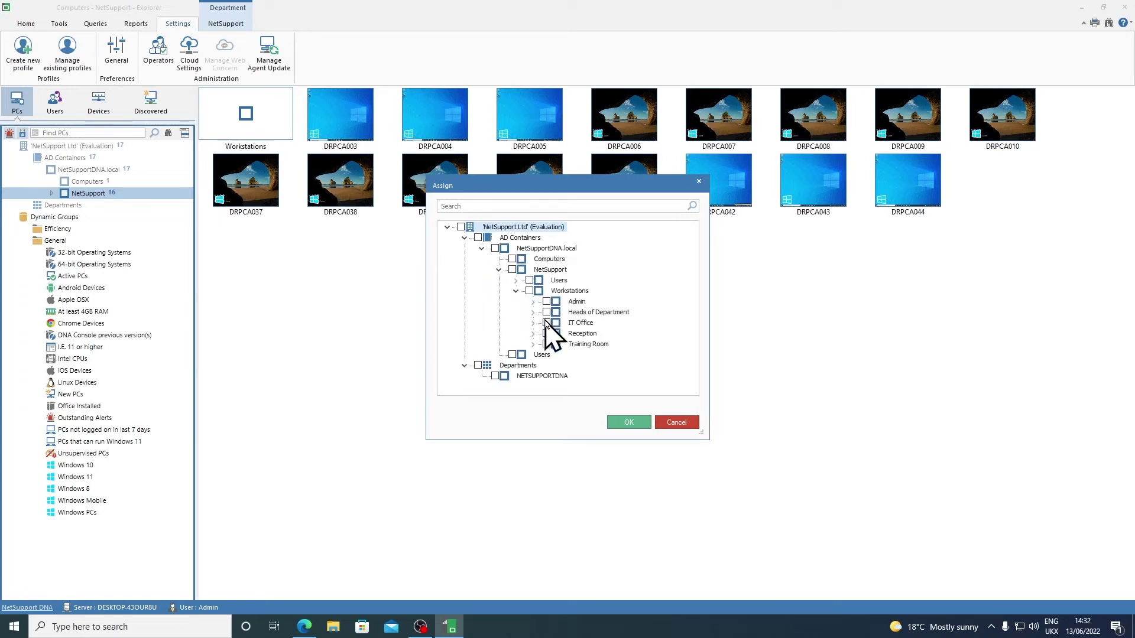
left_click(515, 280)
left_click(546, 292)
left_click(621, 421)
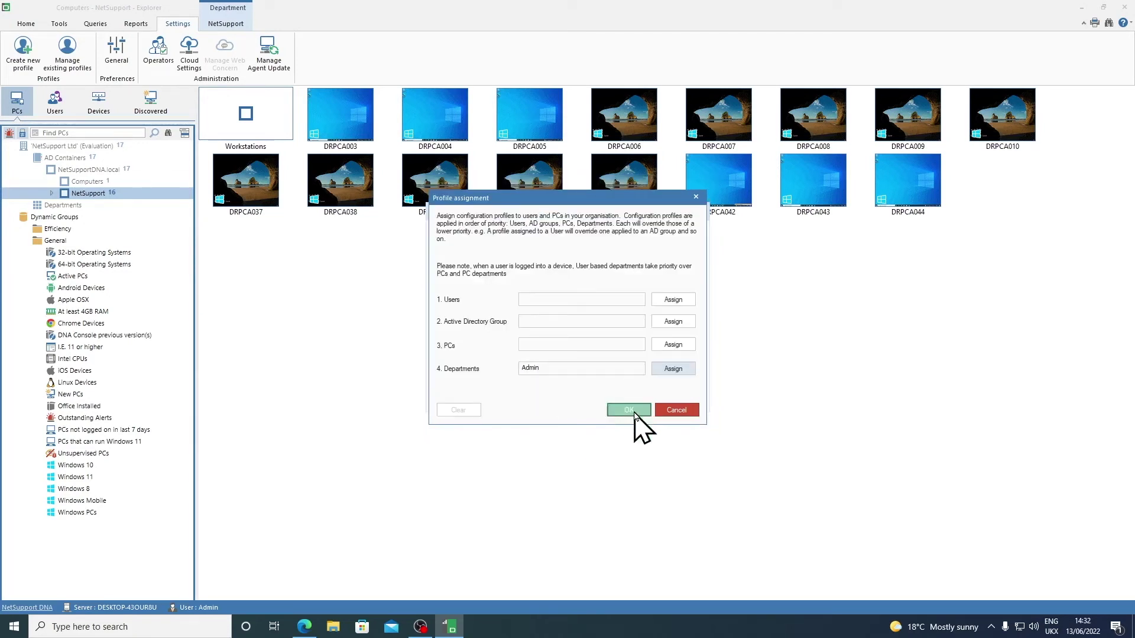
left_click(630, 410)
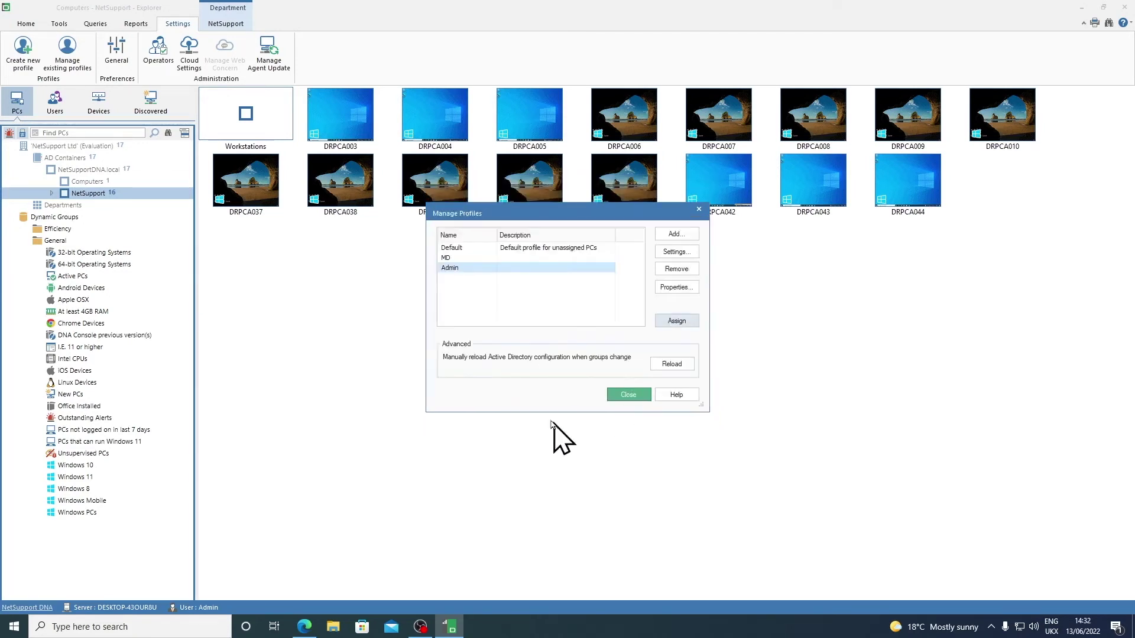
left_click(628, 395)
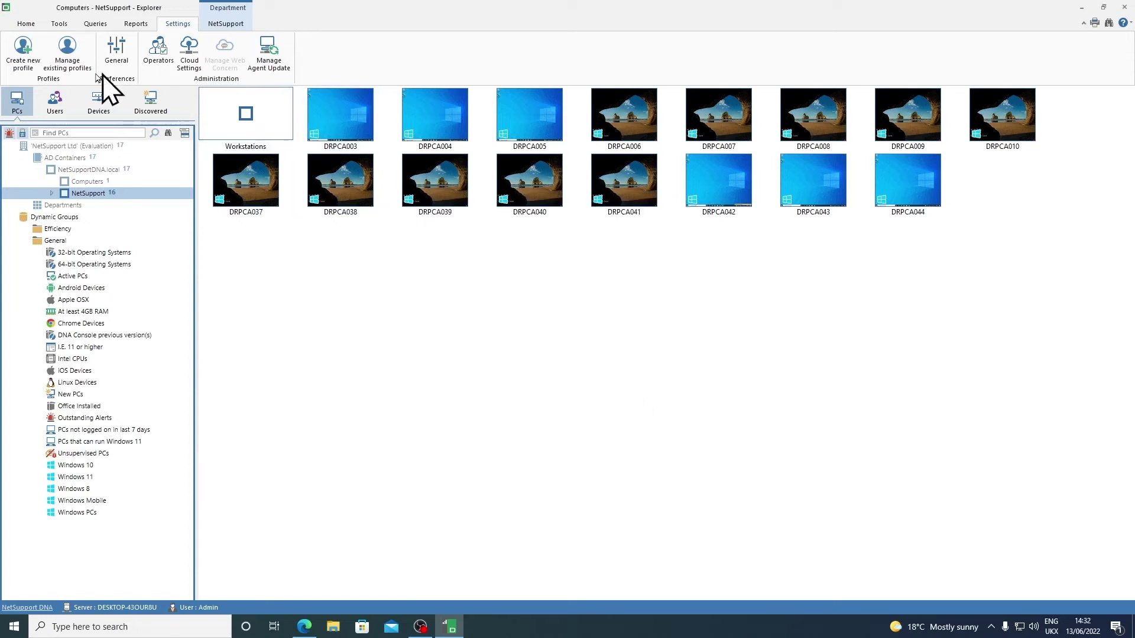
left_click(68, 58)
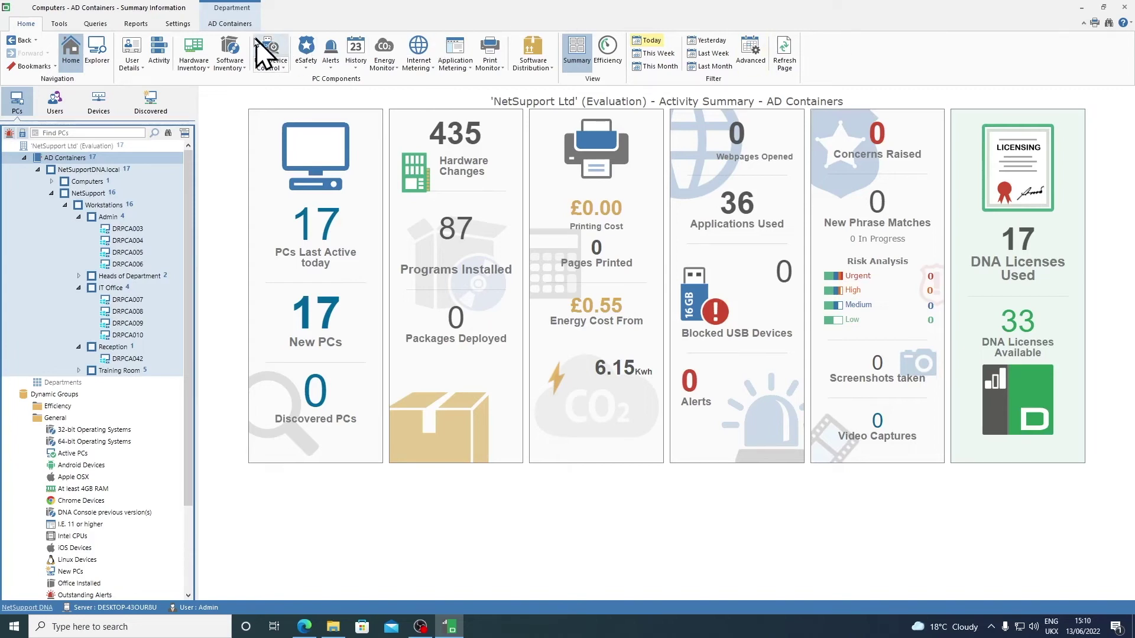
Step: Open the Operators list under Settings > Administration
left_click(186, 25)
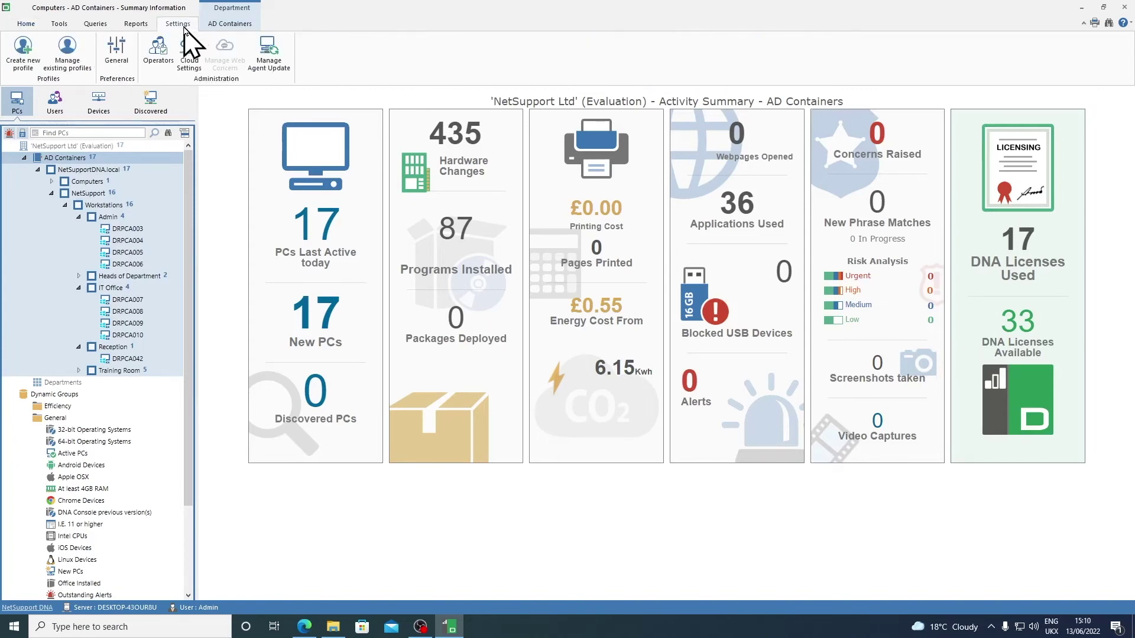
left_click(156, 64)
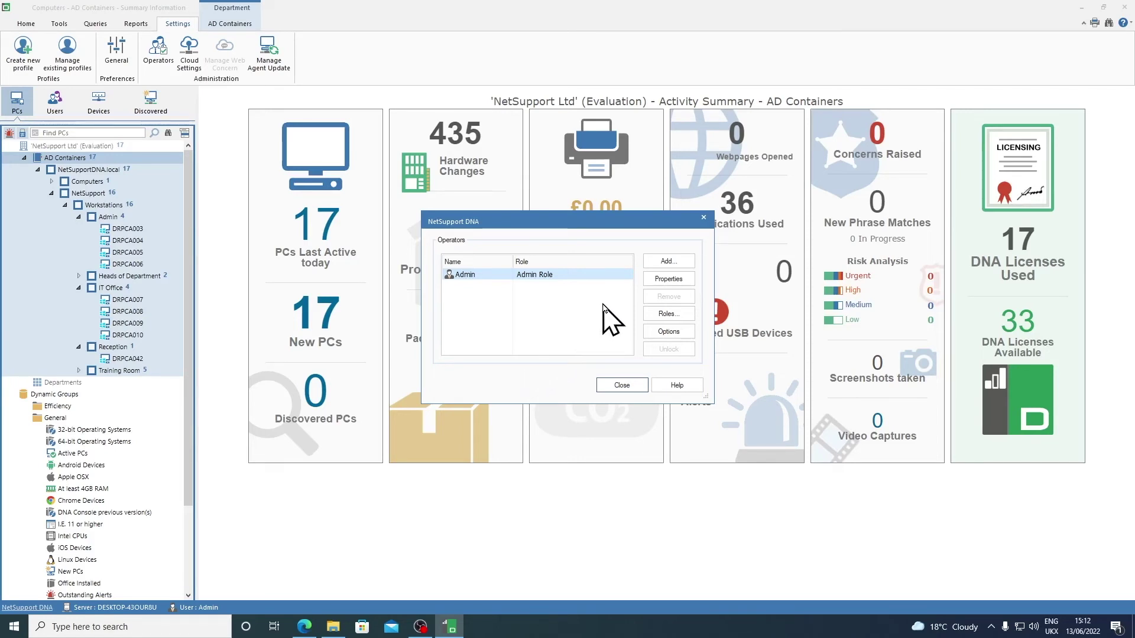
Step: Add a new operator and enter their name and e-mail address
left_click(694, 263)
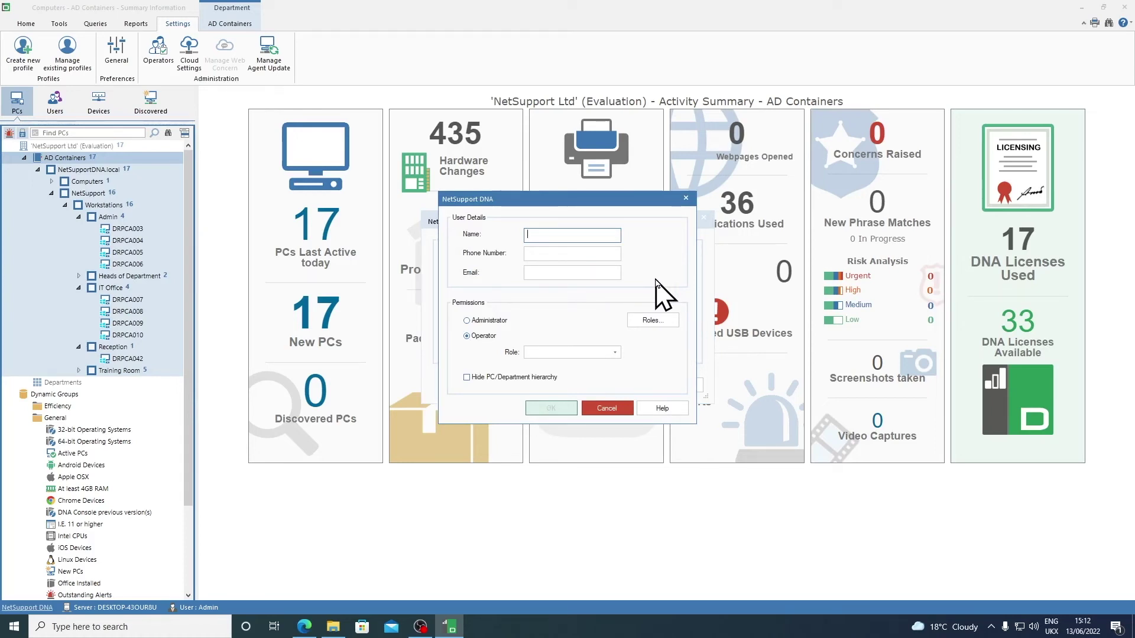
type("James")
key("Tab")
key("Tab")
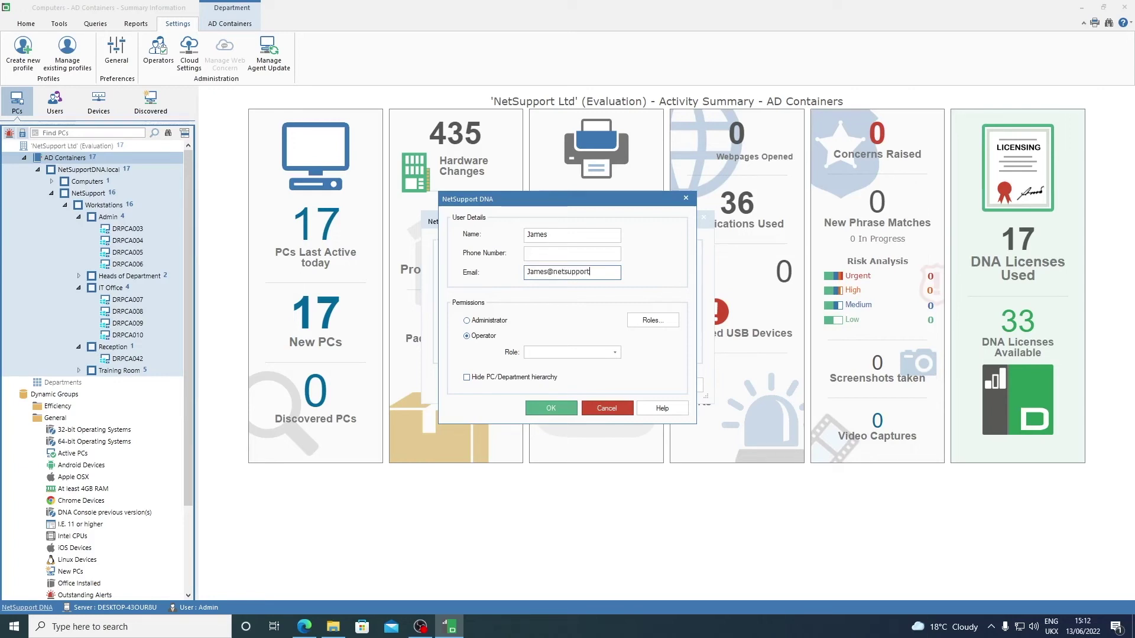
Step: Review the available roles, then open the Console Role editor
left_click(615, 353)
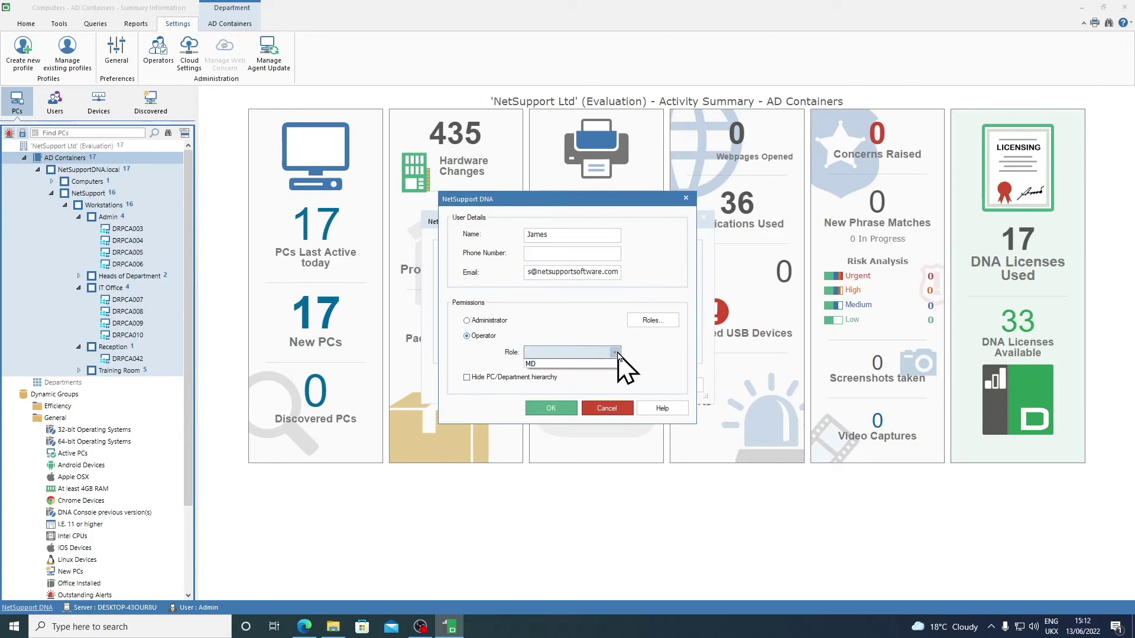
left_click(667, 360)
left_click(660, 323)
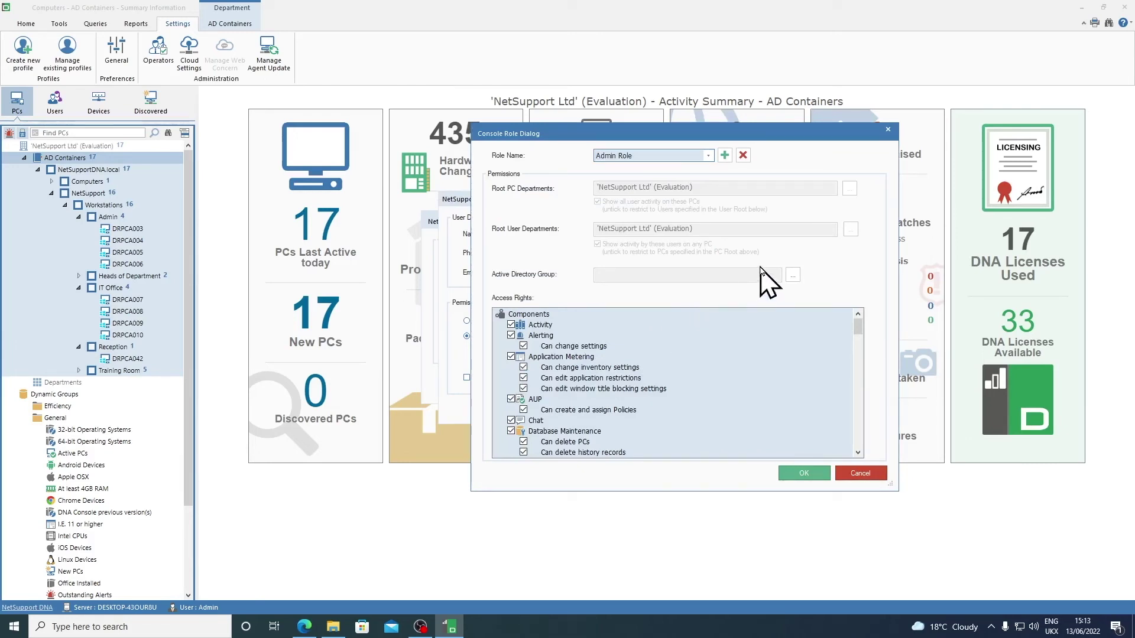
Step: Create a console role named 'Accounts' as a read-only operator
left_click(725, 156)
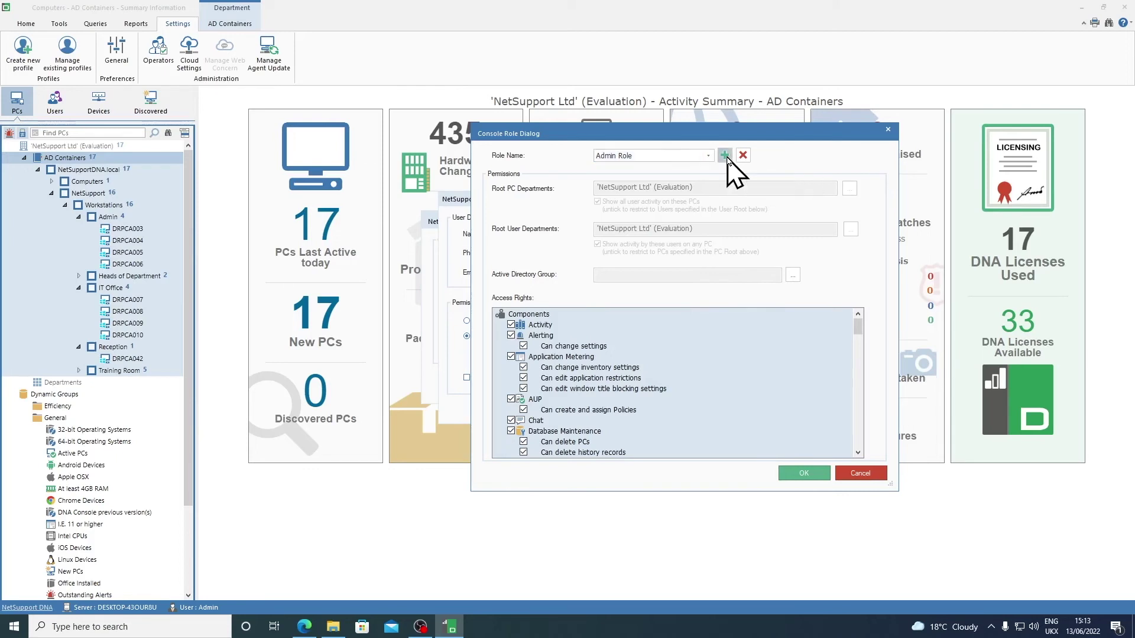
type("Accounts")
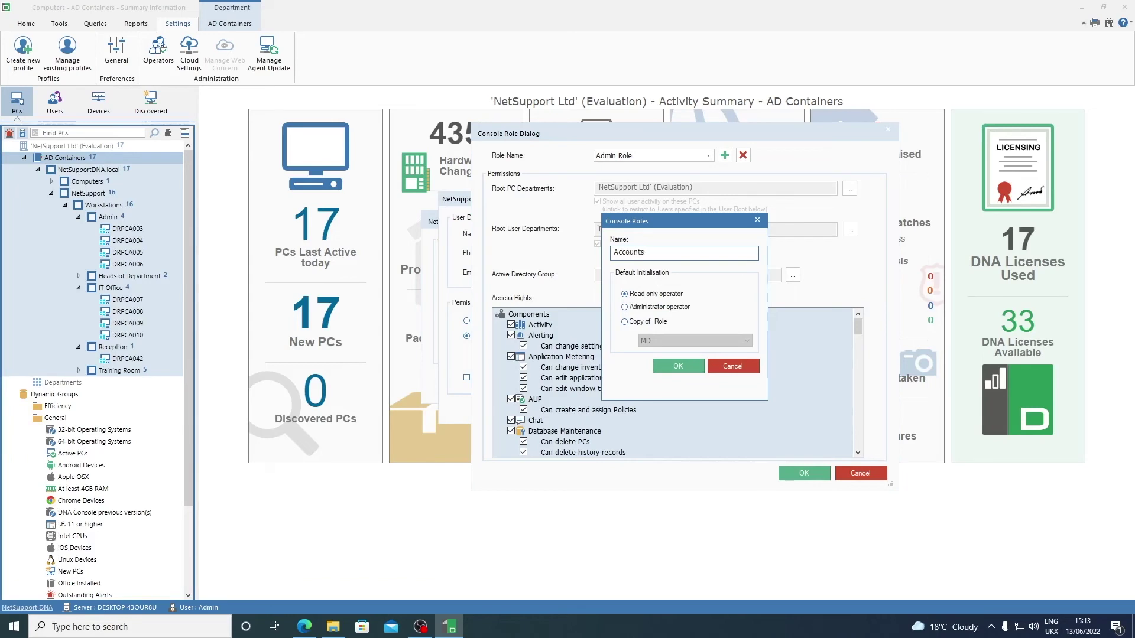
left_click(679, 368)
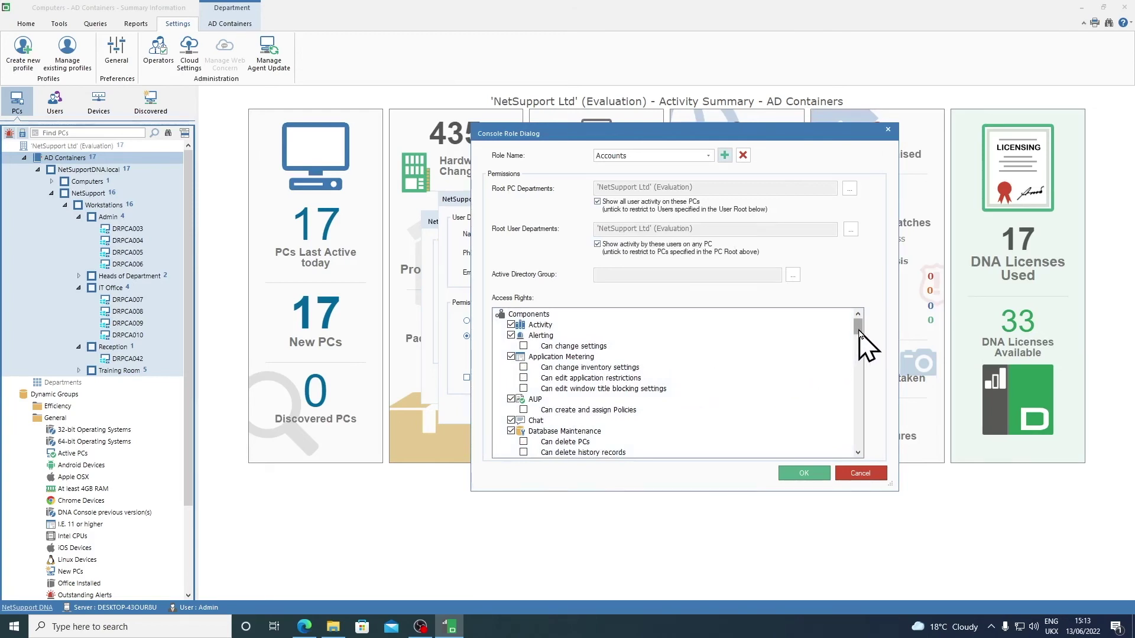
Step: Restrict the Accounts role's root PC department to NetSupport > Workstations > Admin
left_click(850, 189)
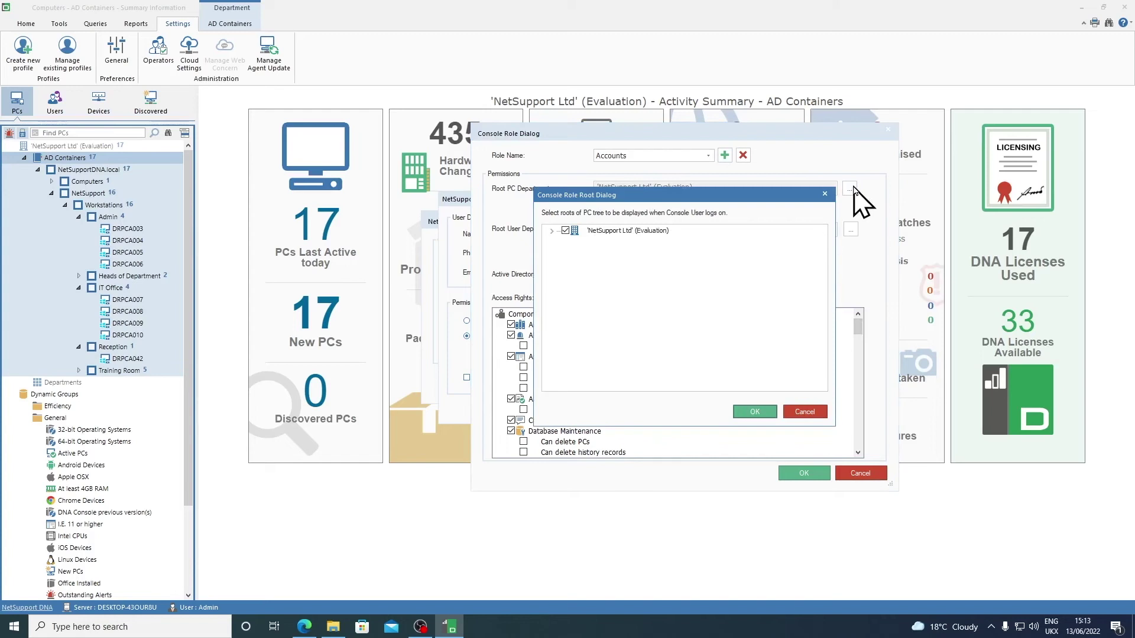
left_click(550, 231)
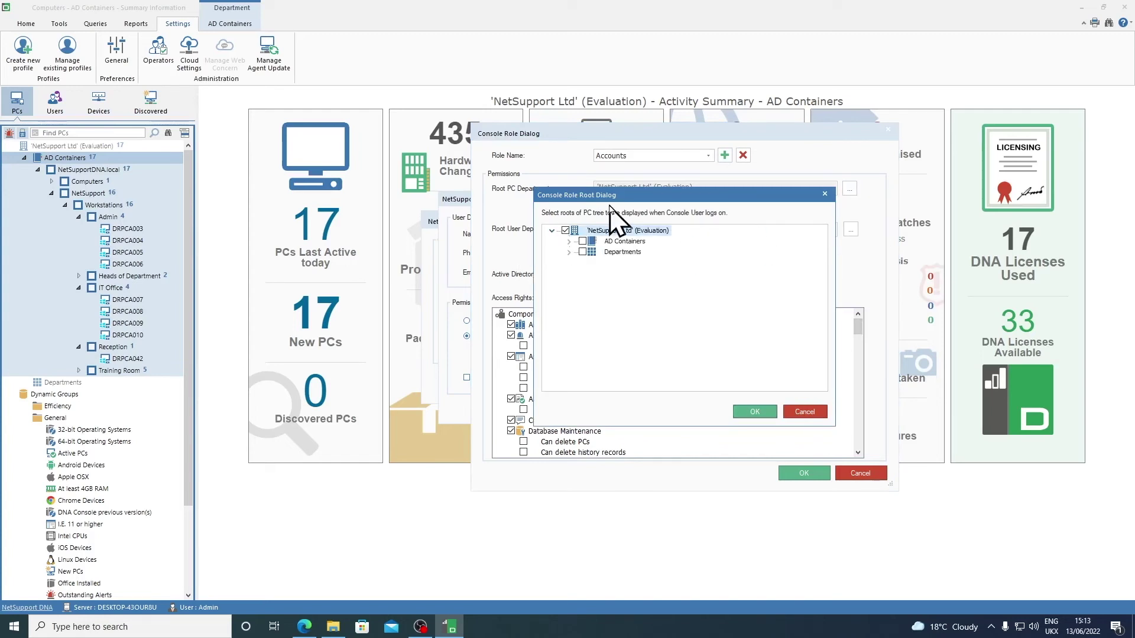
left_click(570, 241)
left_click(585, 251)
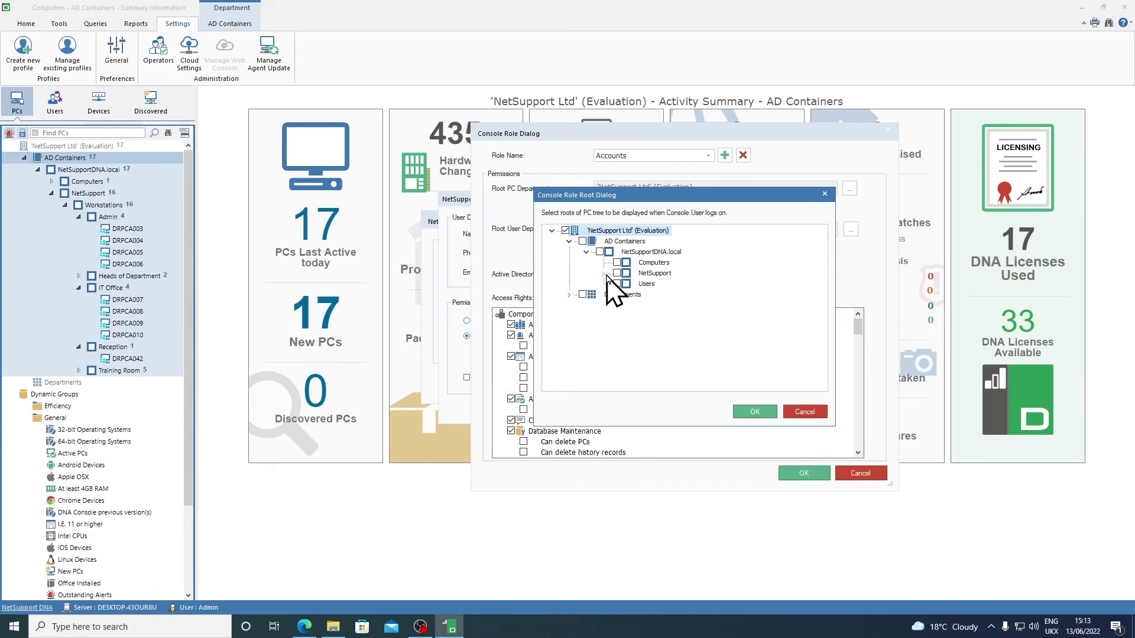
left_click(603, 273)
left_click(621, 294)
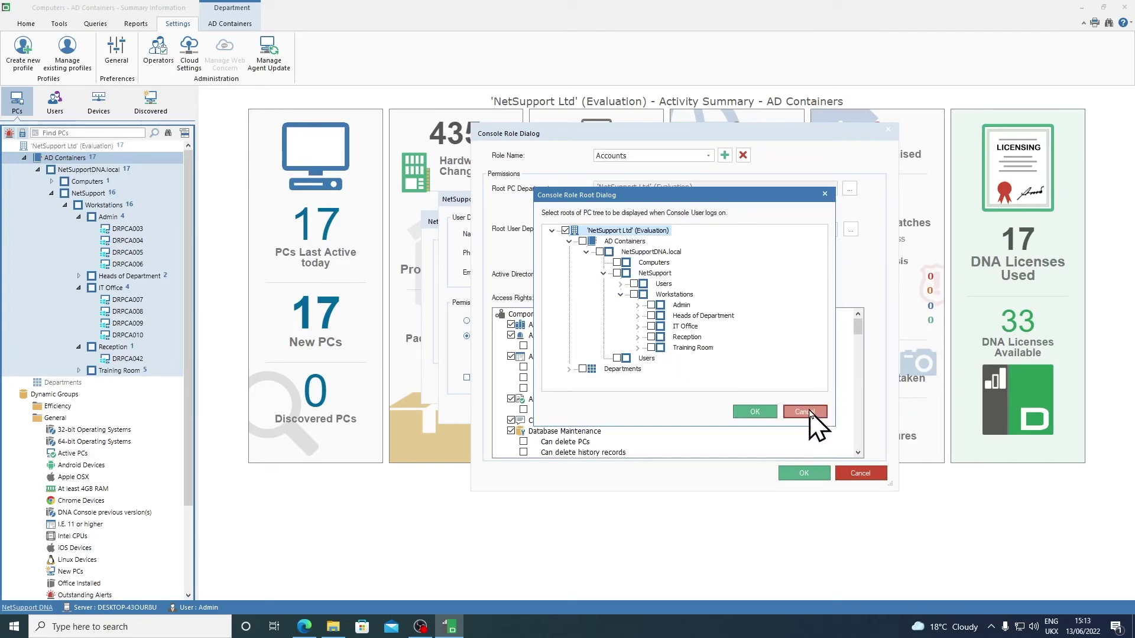
left_click(651, 305)
left_click(754, 412)
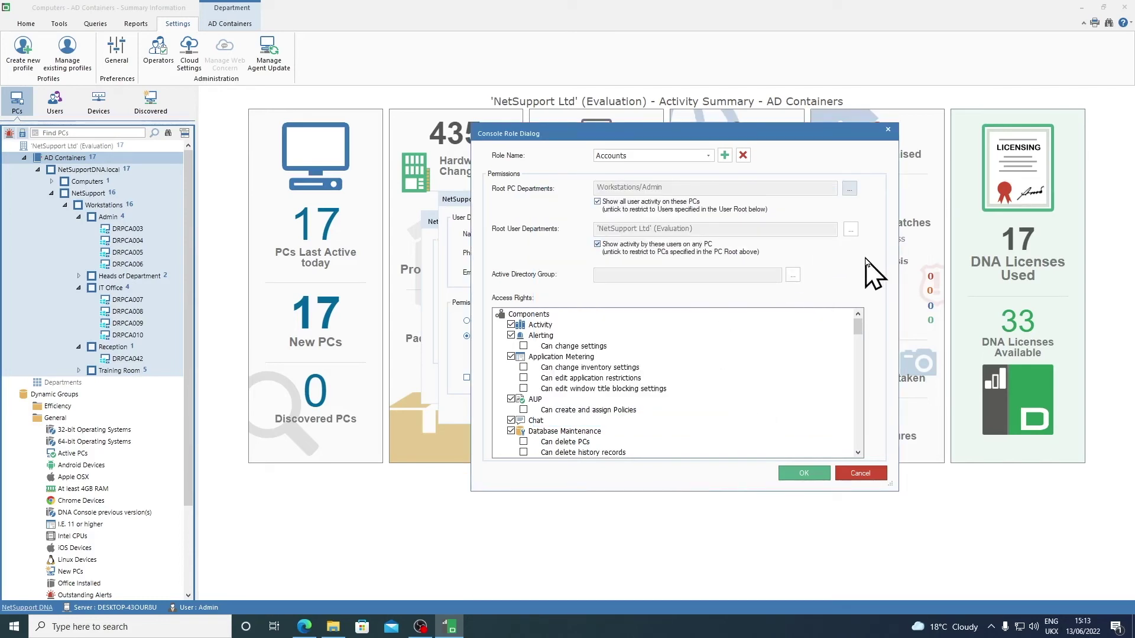
Step: Limit the Accounts role's user departments to Users/Accounts and Users/Admin, then save the role
left_click(850, 229)
left_click(553, 231)
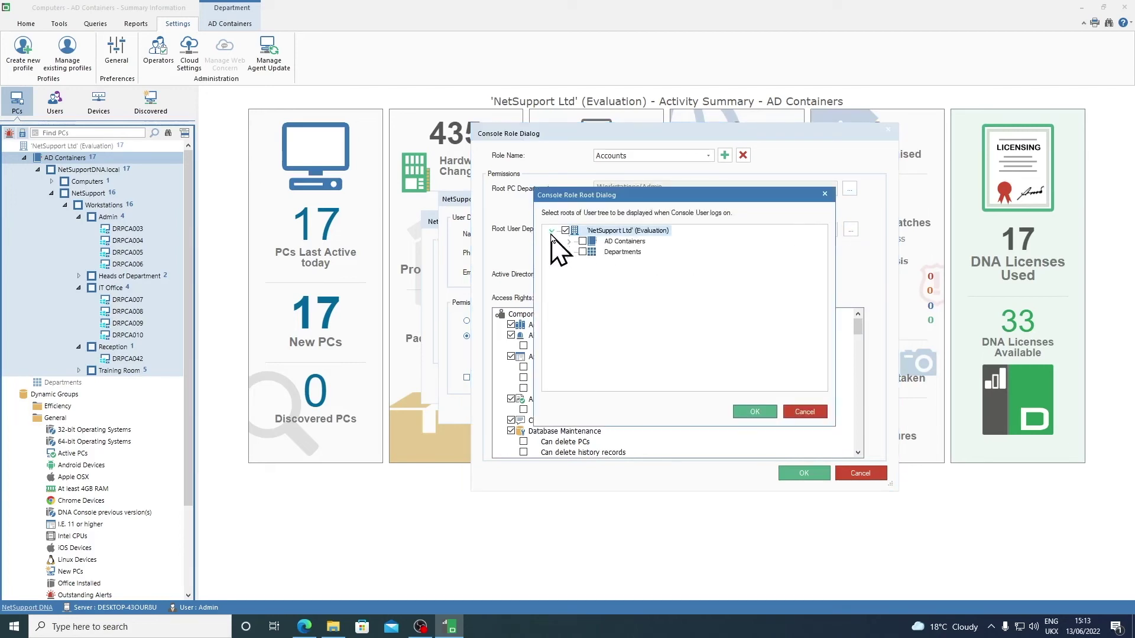
left_click(569, 241)
left_click(585, 253)
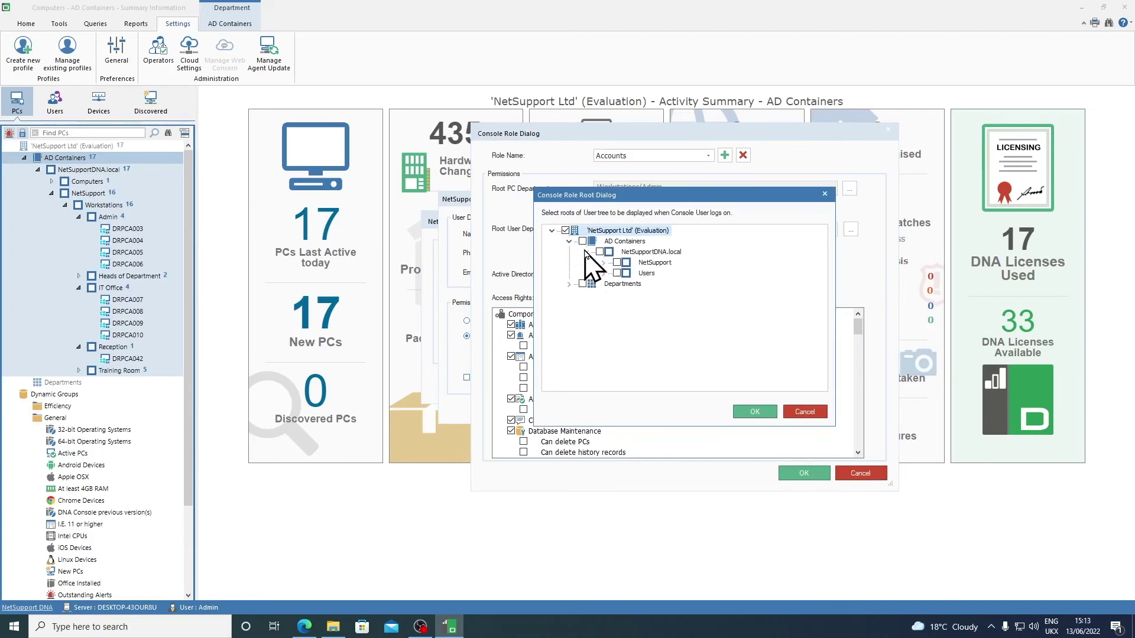
left_click(602, 263)
left_click(620, 273)
left_click(651, 284)
left_click(650, 294)
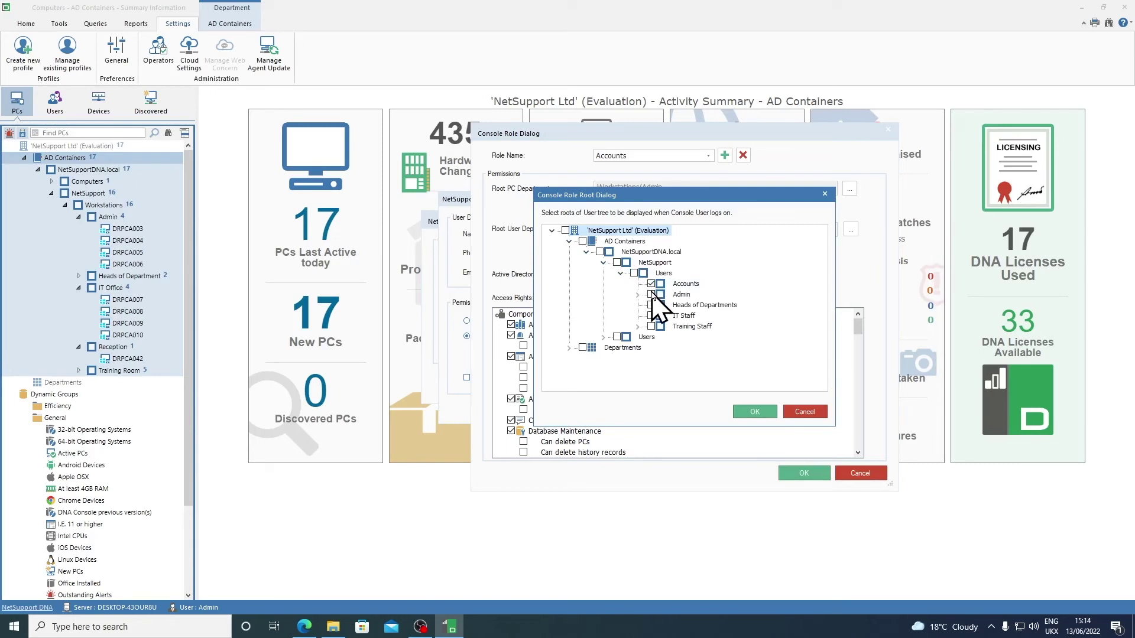
left_click(754, 412)
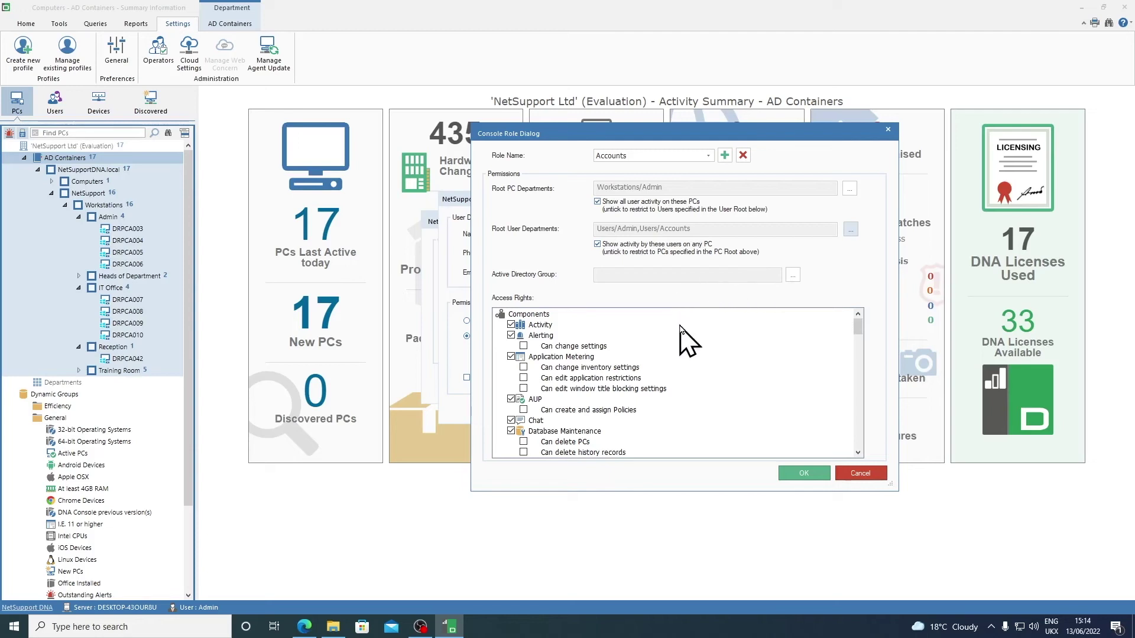
left_click_drag(859, 327, 852, 443)
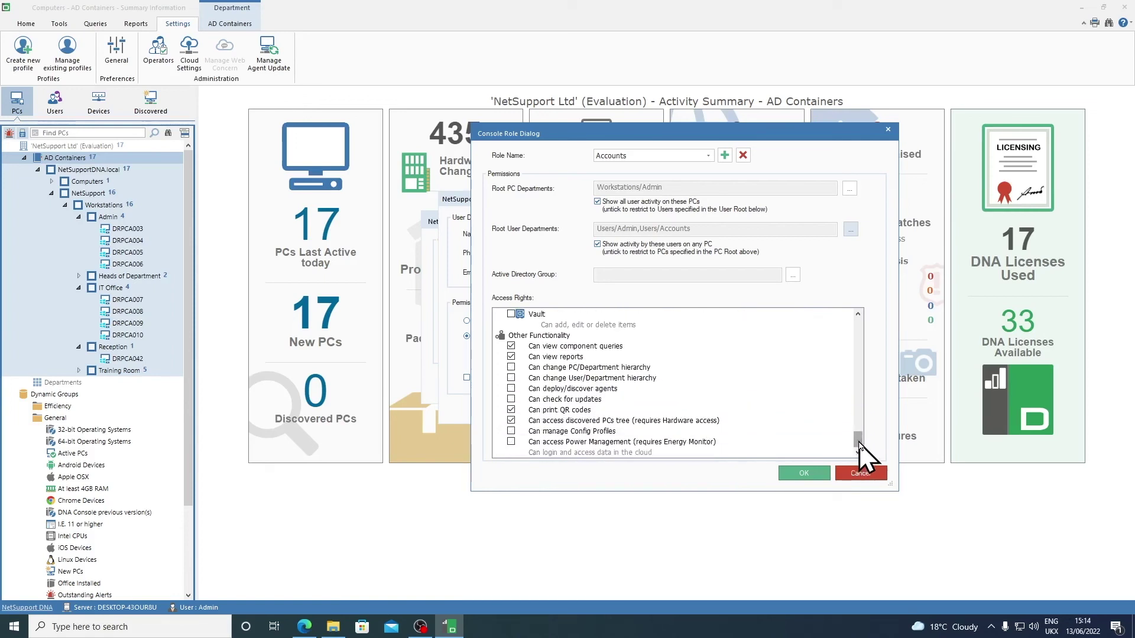
left_click(804, 473)
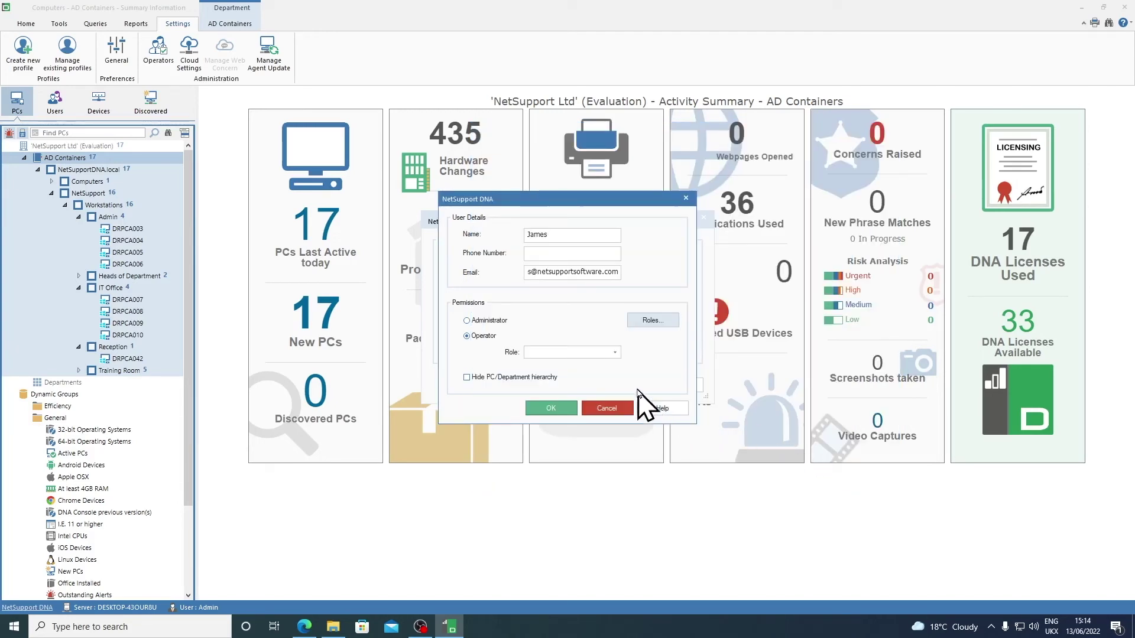
Step: Give the new operator the Accounts role and confirm the operator details
left_click(616, 353)
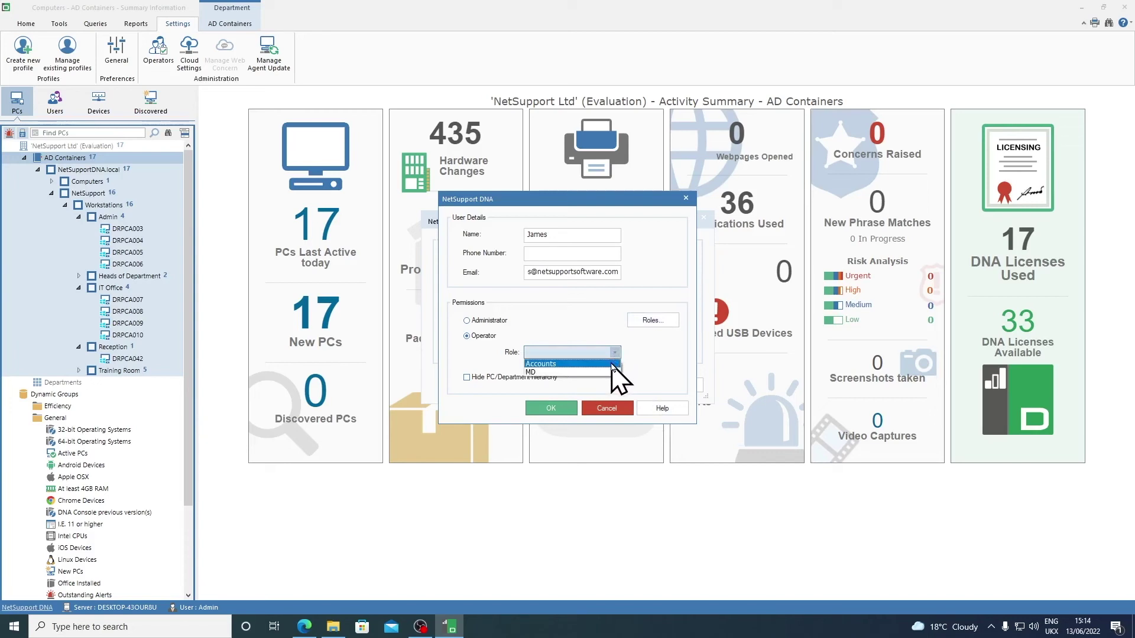
left_click(612, 364)
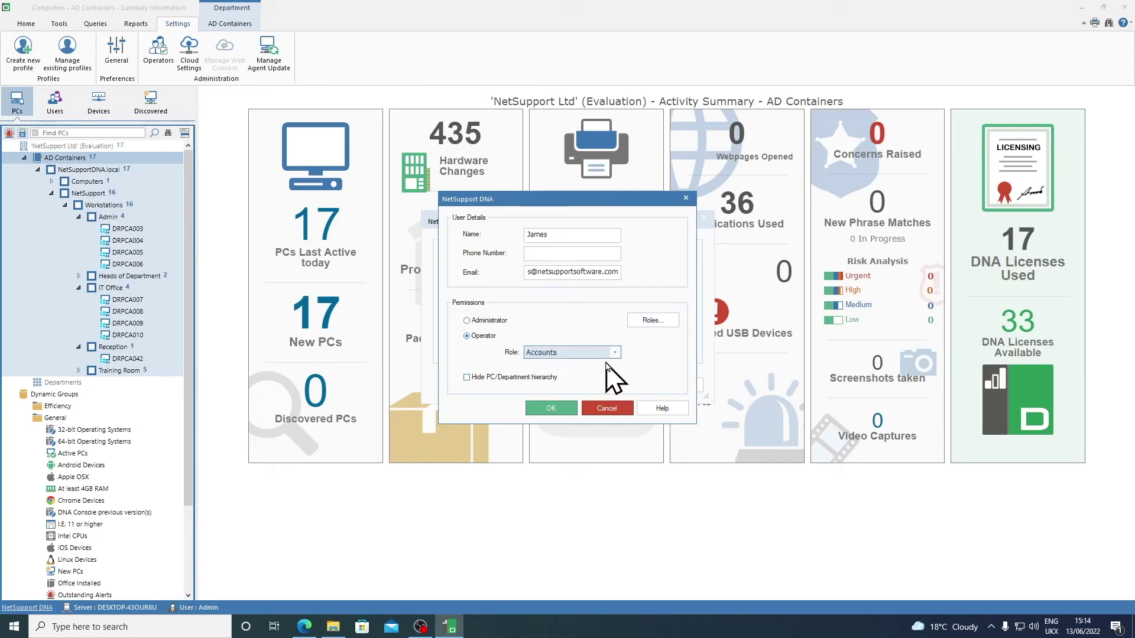
left_click(551, 408)
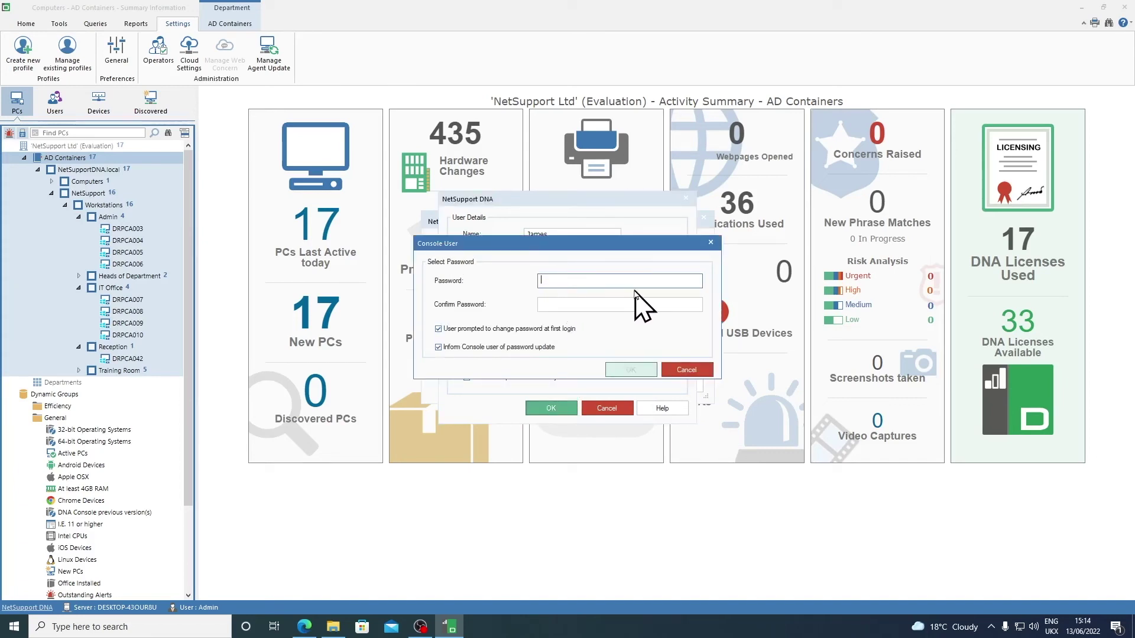
Step: Set and confirm the operator's password, then acknowledge the secure storage notice
type("abc")
left_click(549, 305)
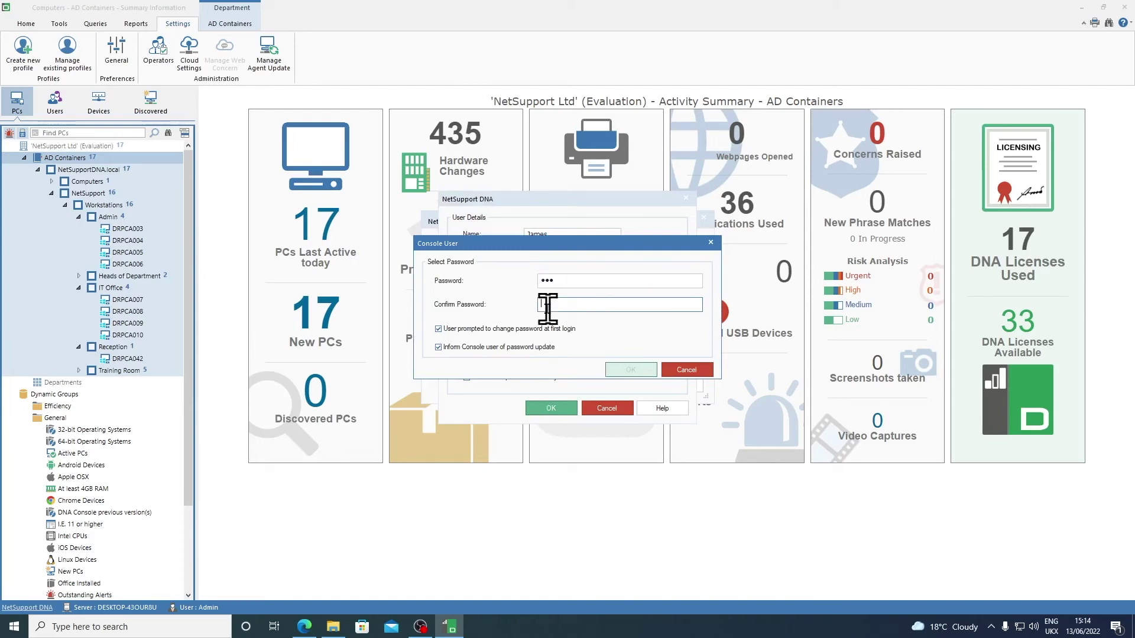
type("abc")
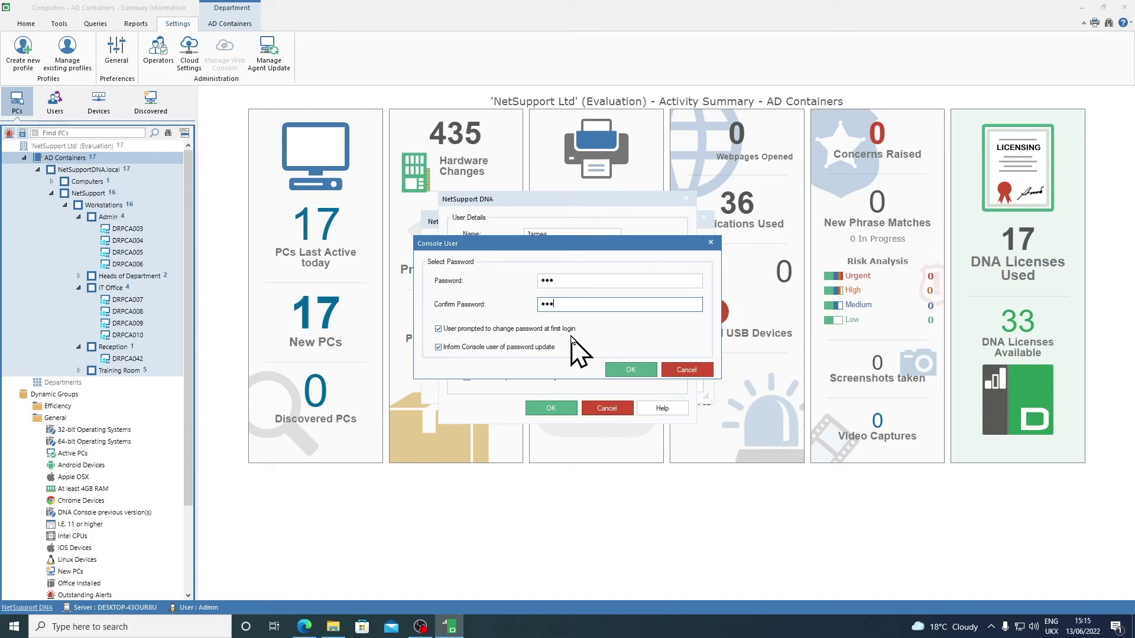
left_click(639, 372)
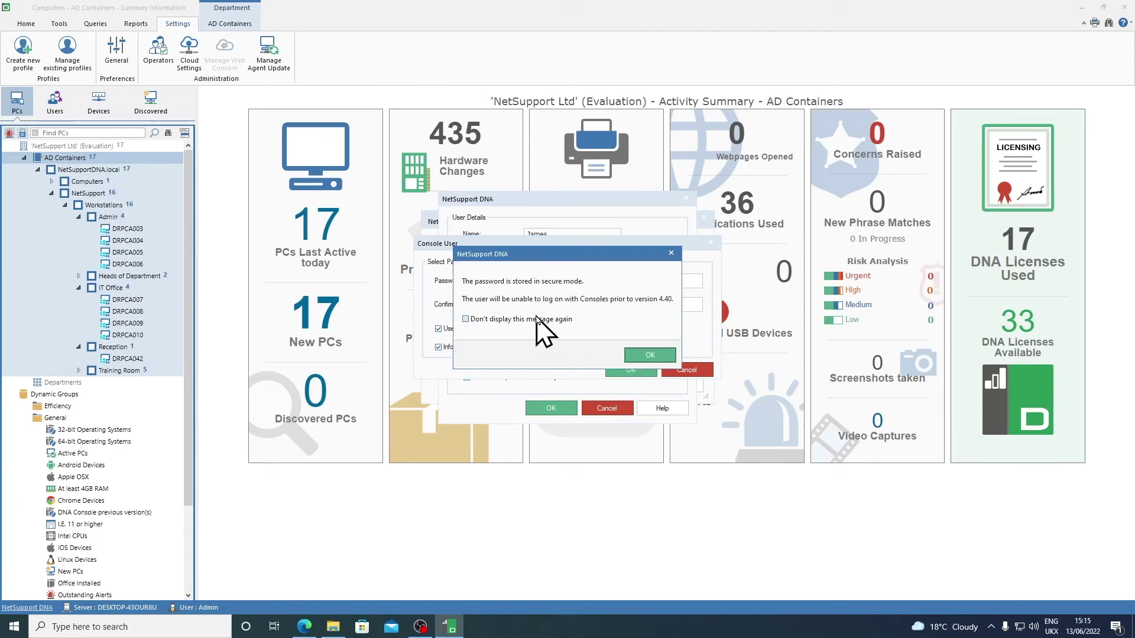
left_click(650, 356)
left_click(650, 370)
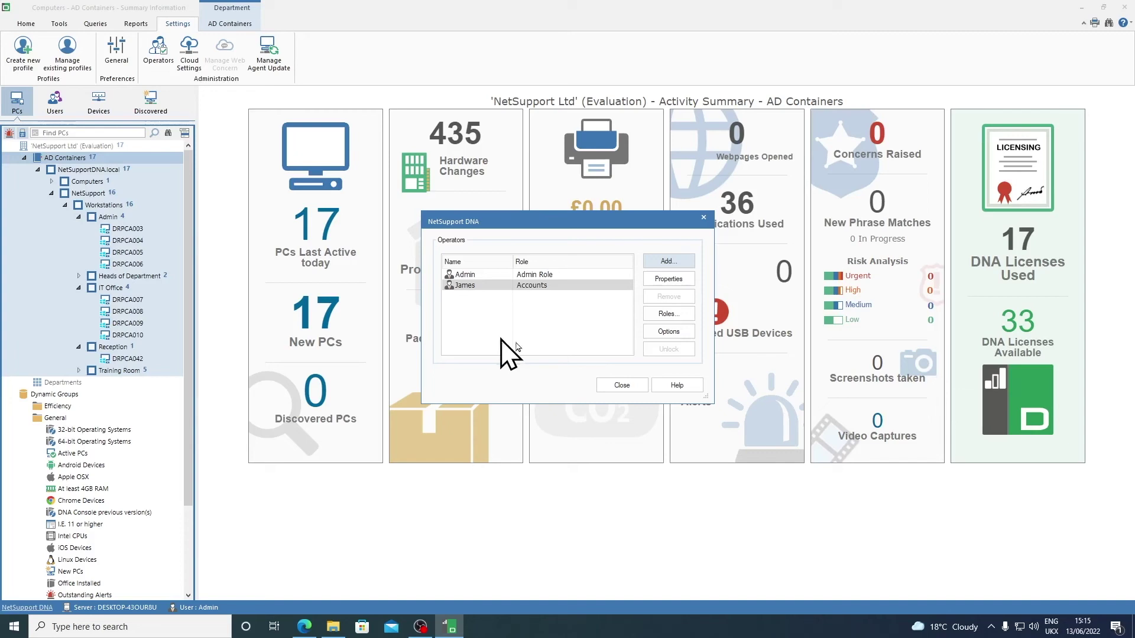
Step: Add a second read-only console role named 'Accounts 2'
left_click(666, 314)
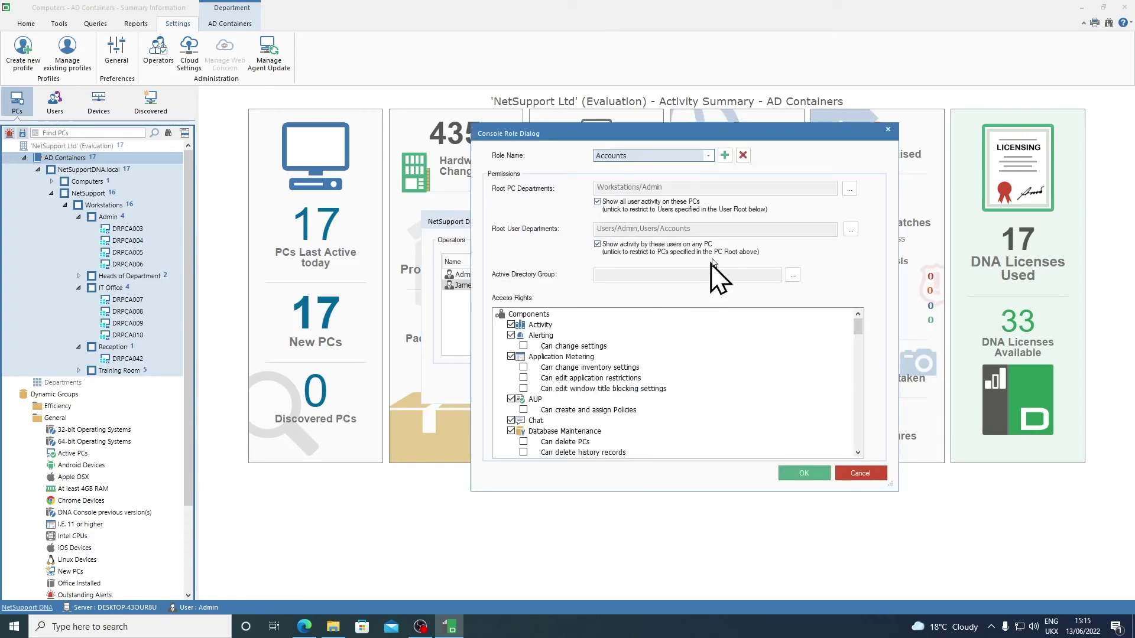
left_click(725, 156)
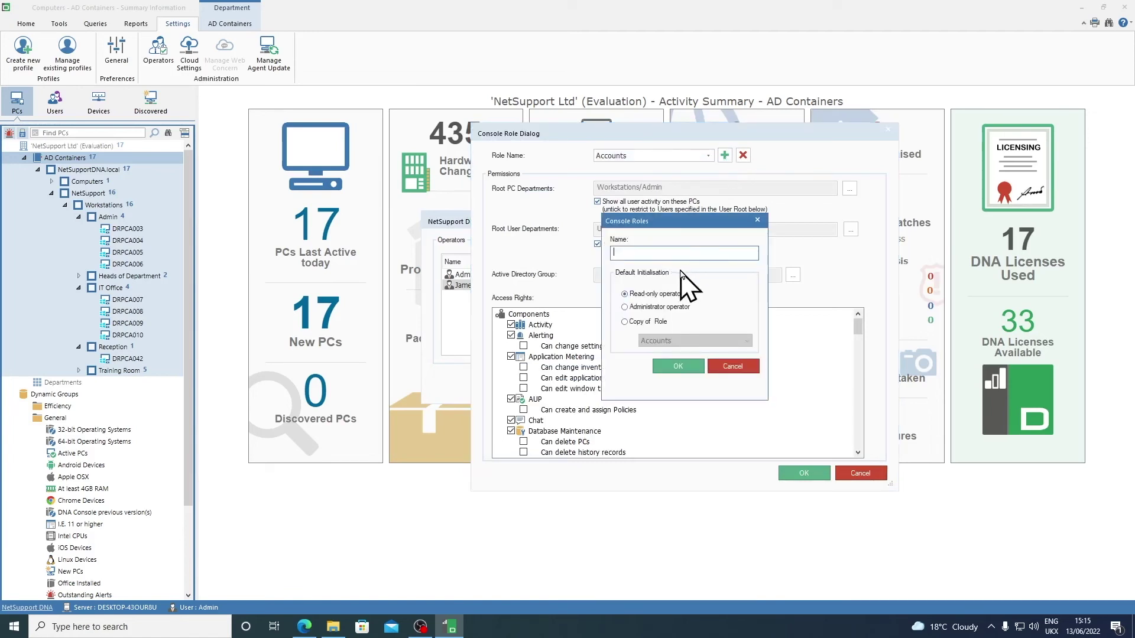
type("Accounts 2")
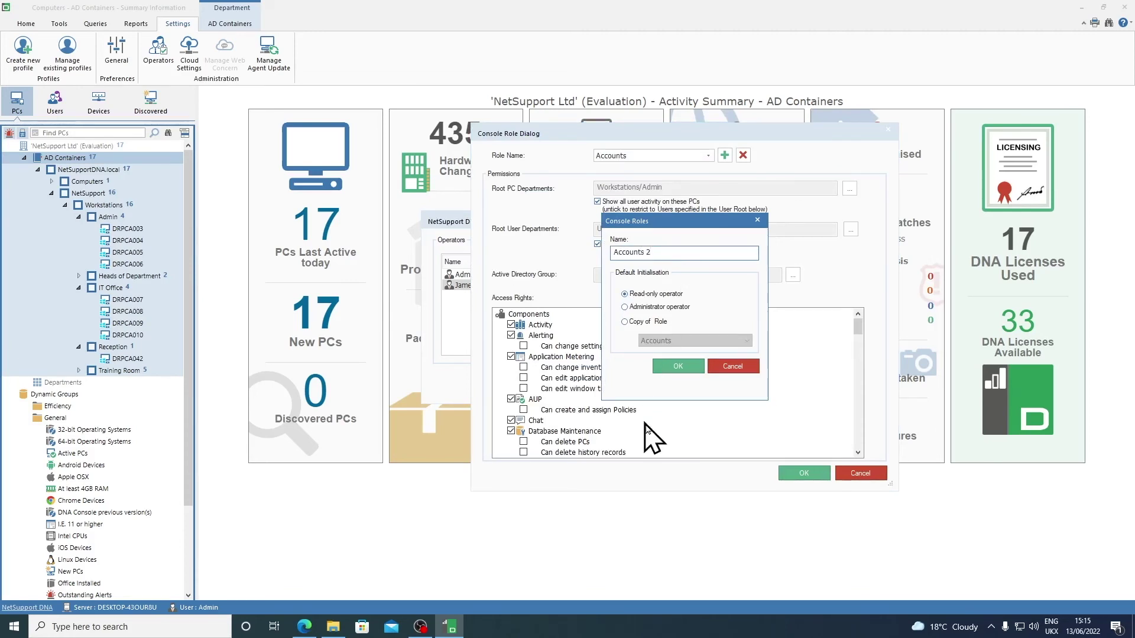
left_click(678, 367)
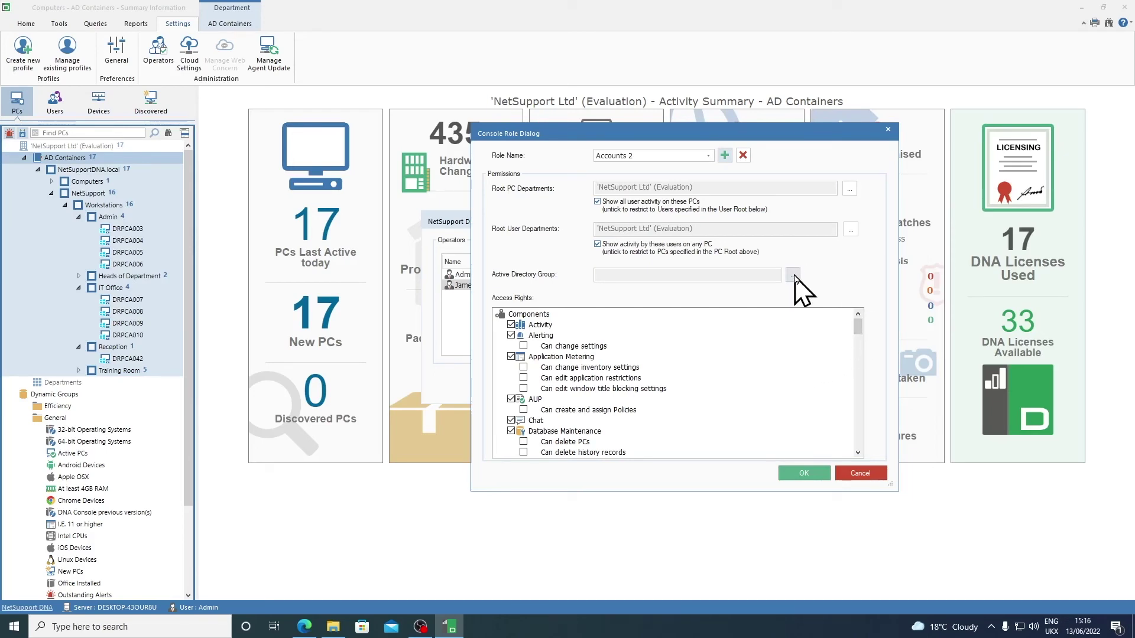
Step: Link Accounts 2 to the 'Accounts DNA Console Users' AD group, save it, and close Operators
left_click(792, 275)
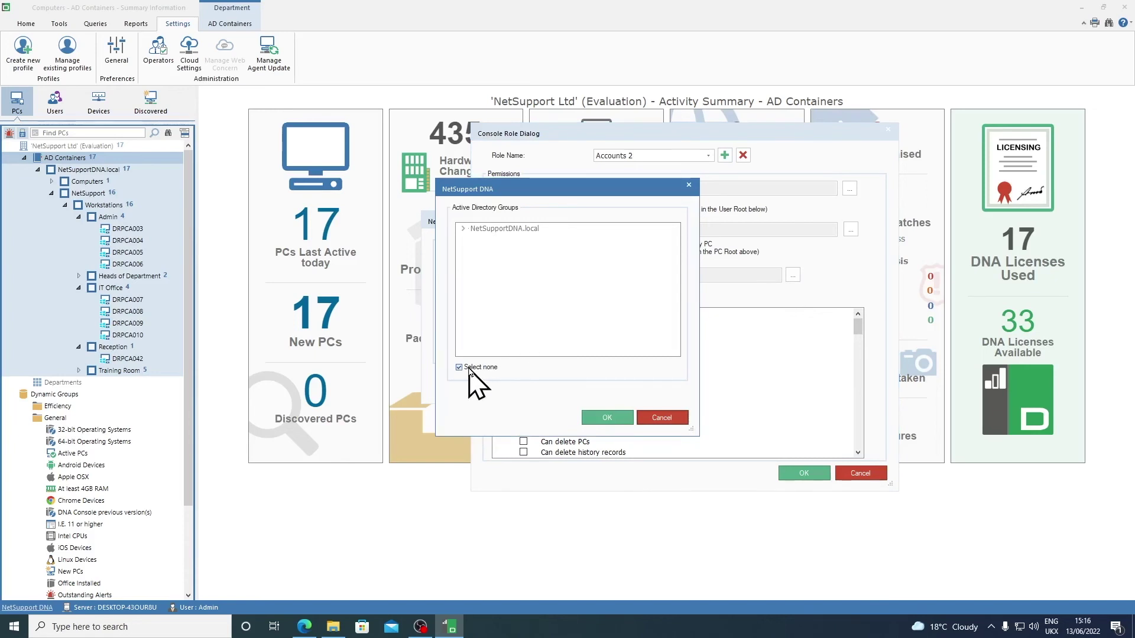
left_click(469, 369)
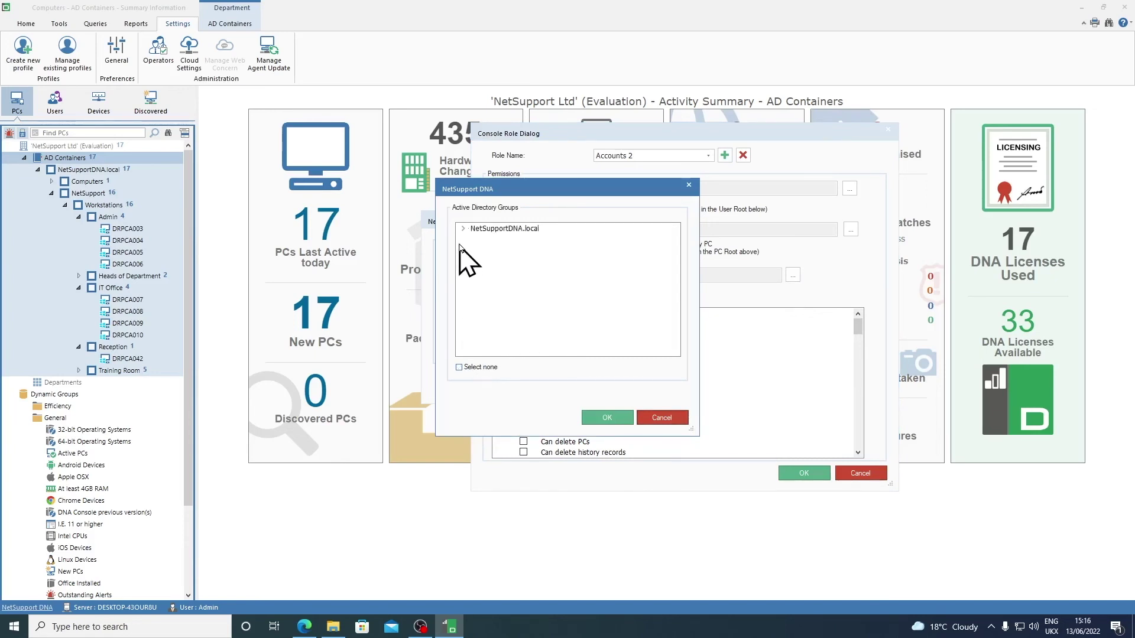
left_click(462, 228)
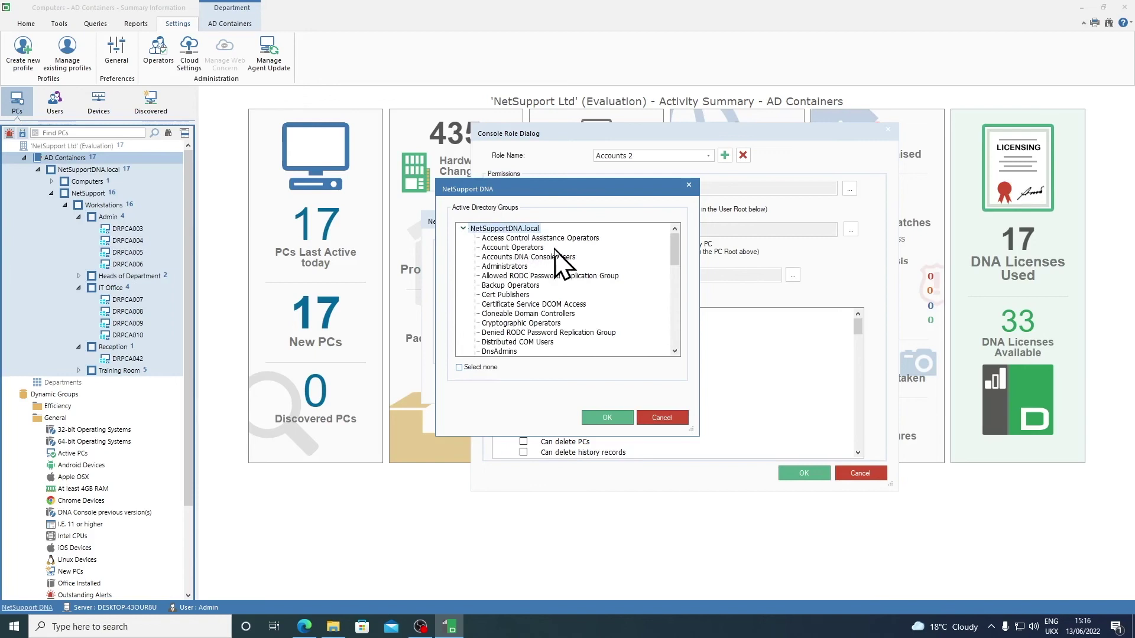
left_click(549, 257)
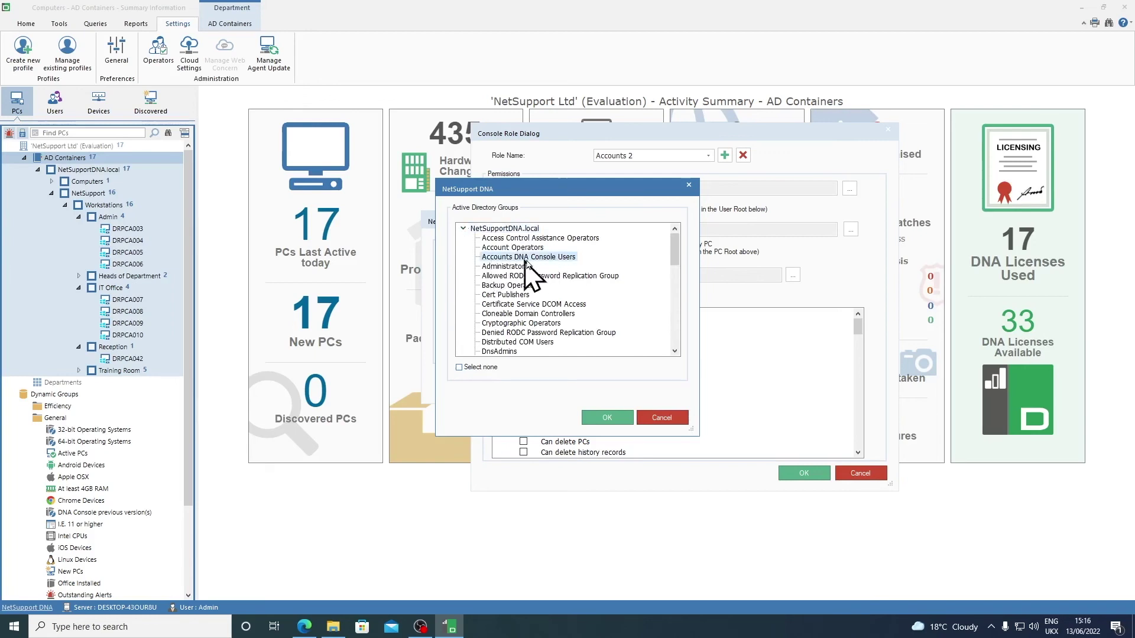
left_click(622, 419)
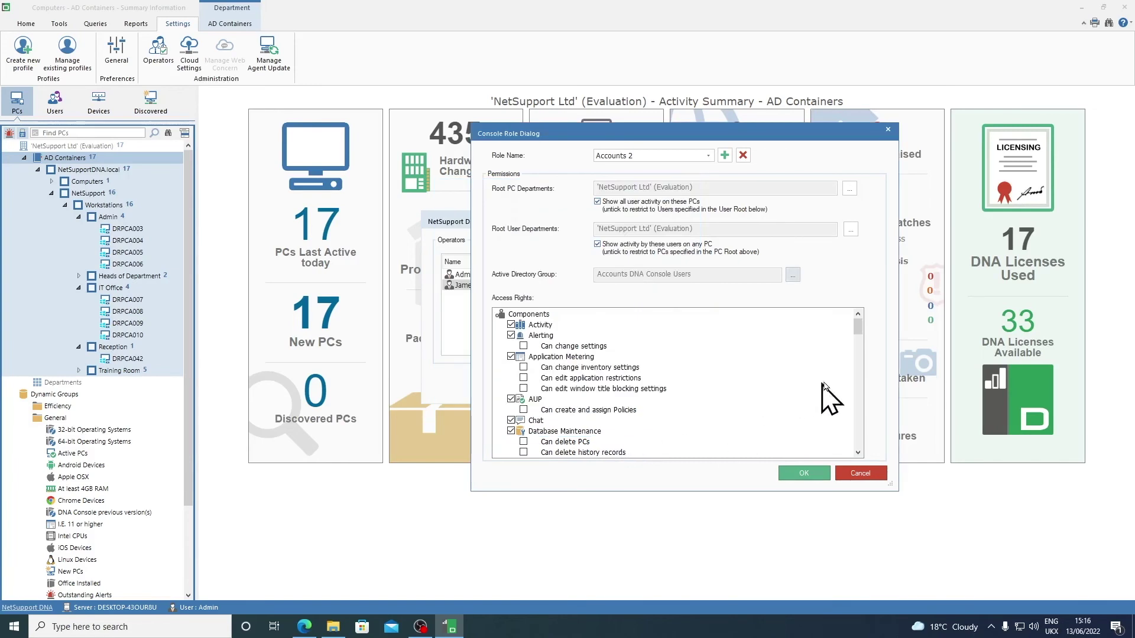
left_click_drag(857, 327, 853, 437)
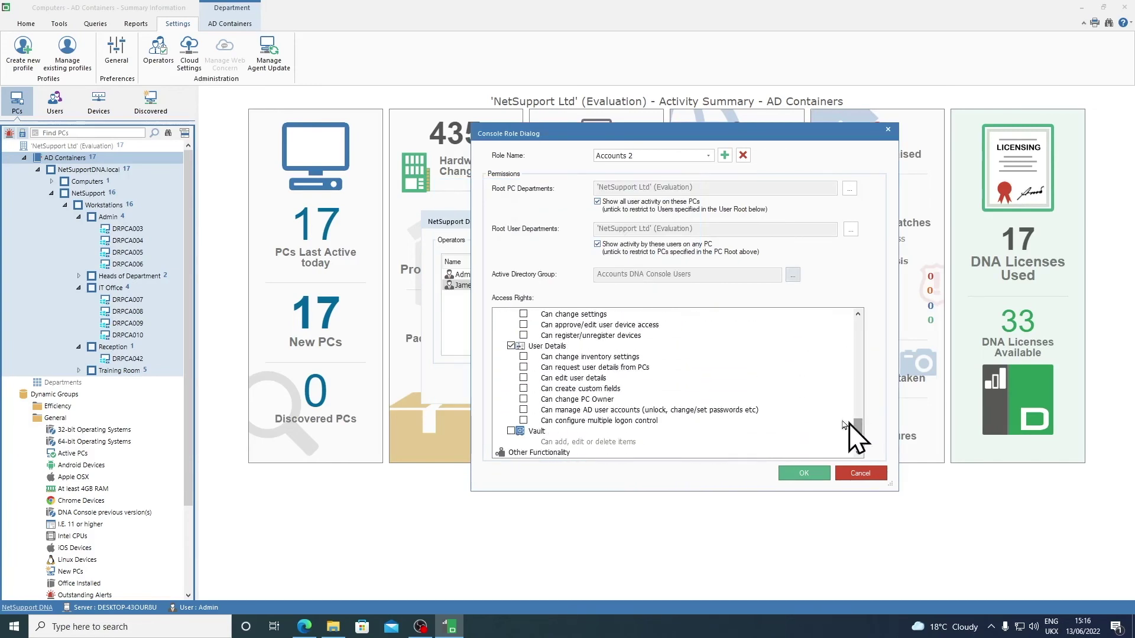
left_click(798, 473)
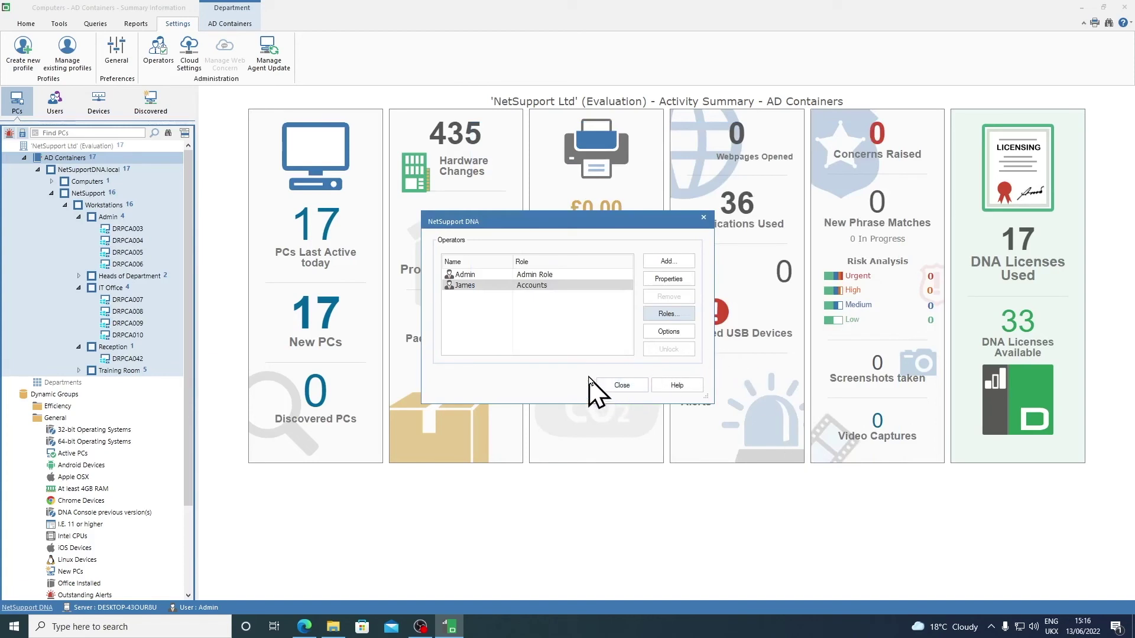
left_click(615, 385)
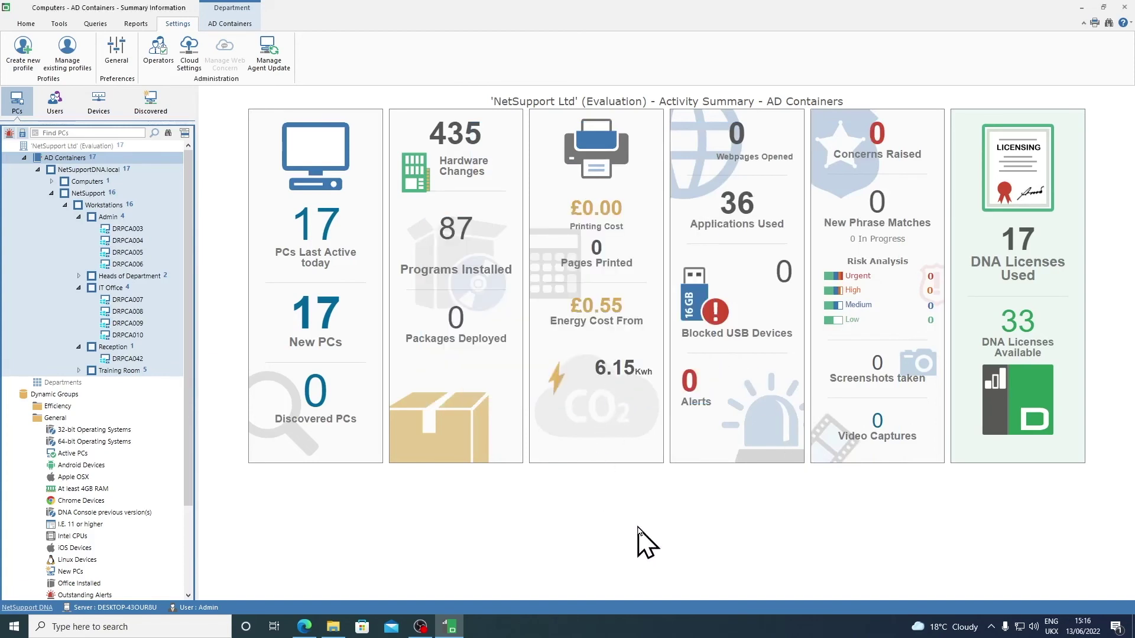
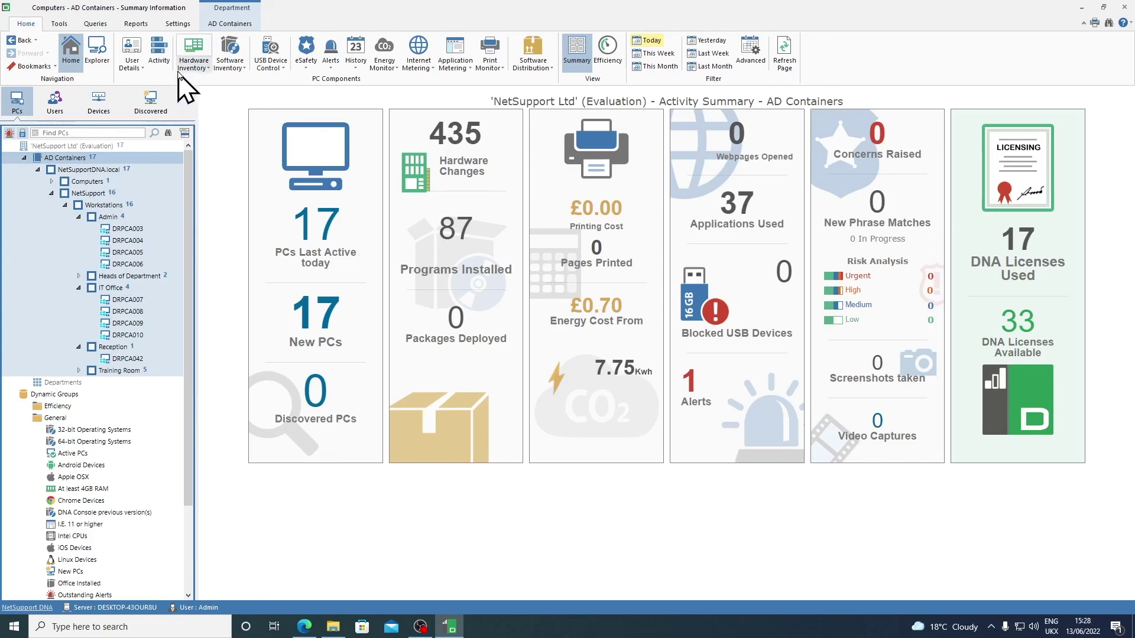
Step: Open the General console preferences from the Settings ribbon to reach DNA Configuration
left_click(178, 24)
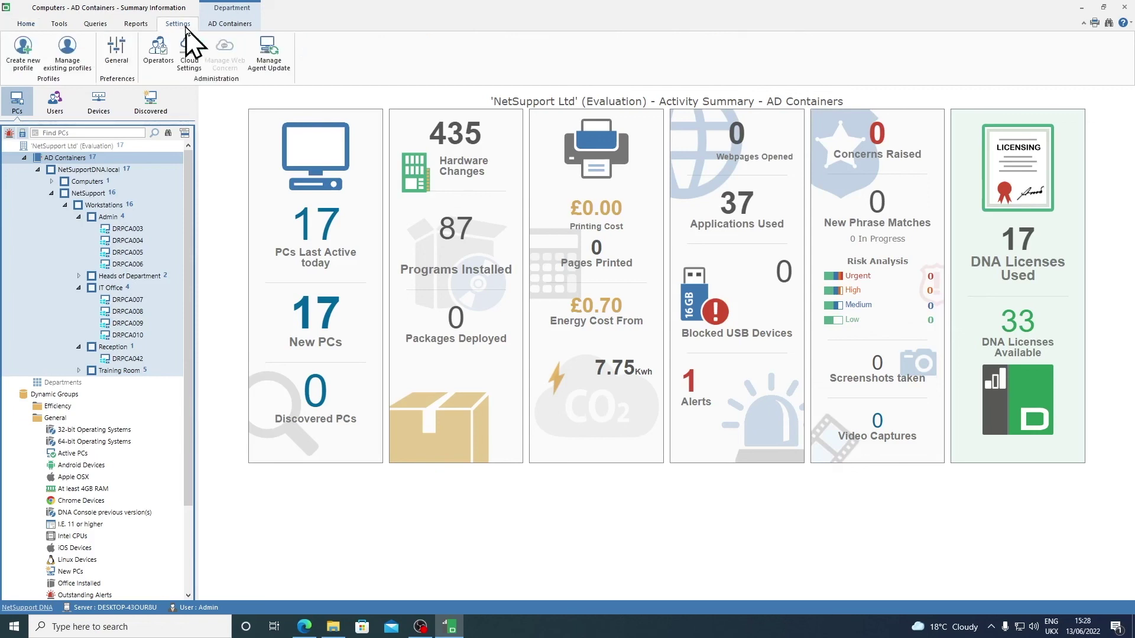
left_click(129, 58)
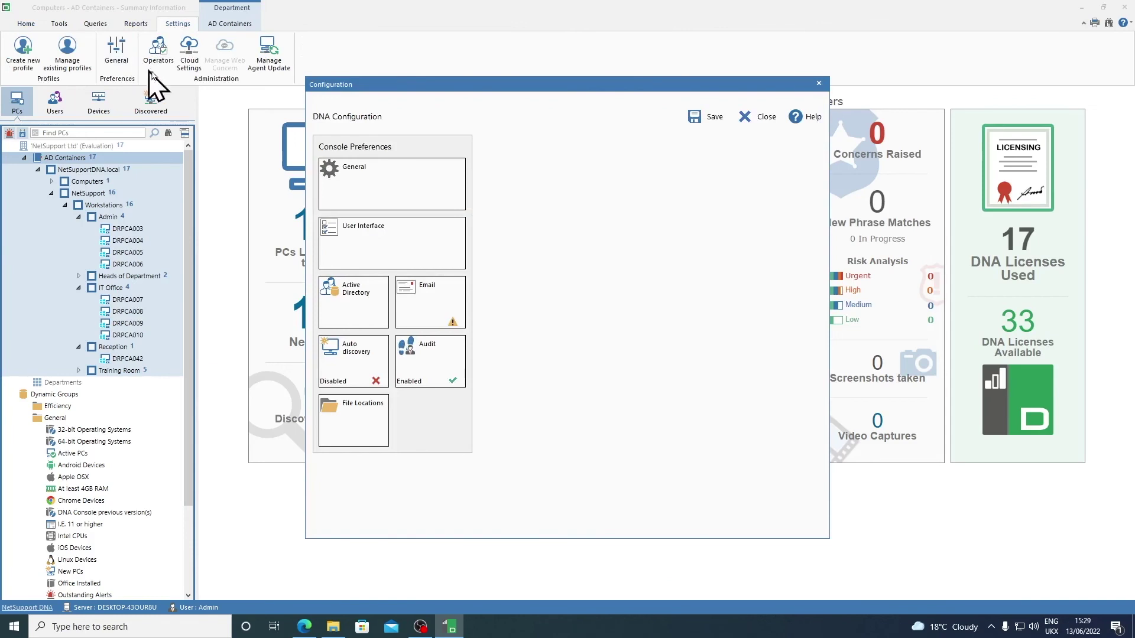
Step: Confirm time periods: work day 09:00–17:00, lunch 12:00–13:00, weekend Saturday–Sunday
left_click(434, 184)
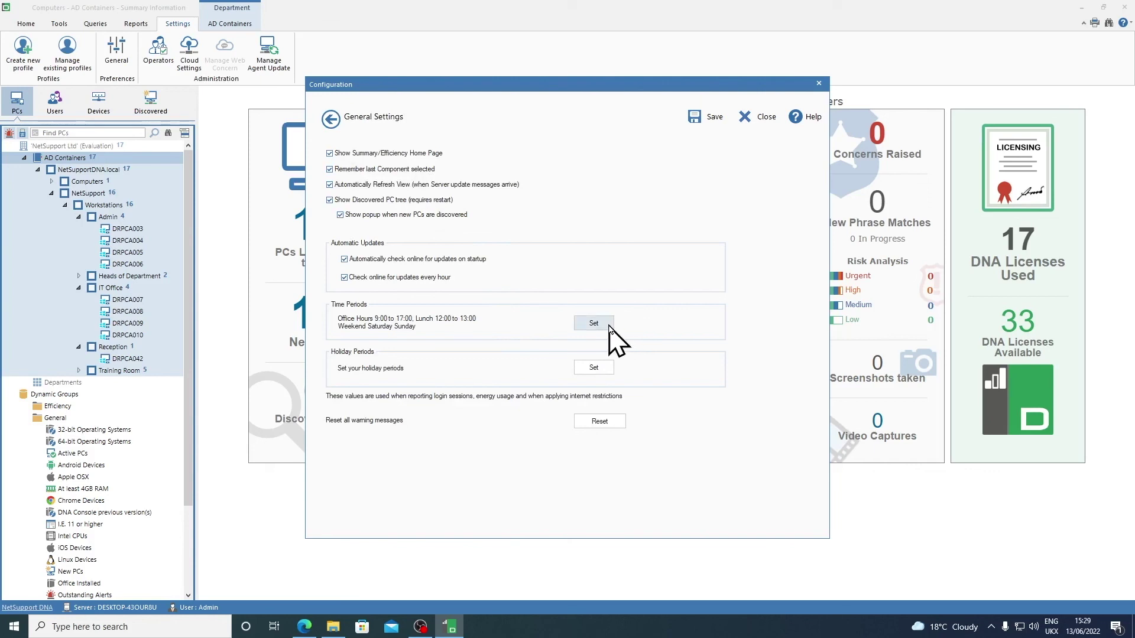
left_click(609, 326)
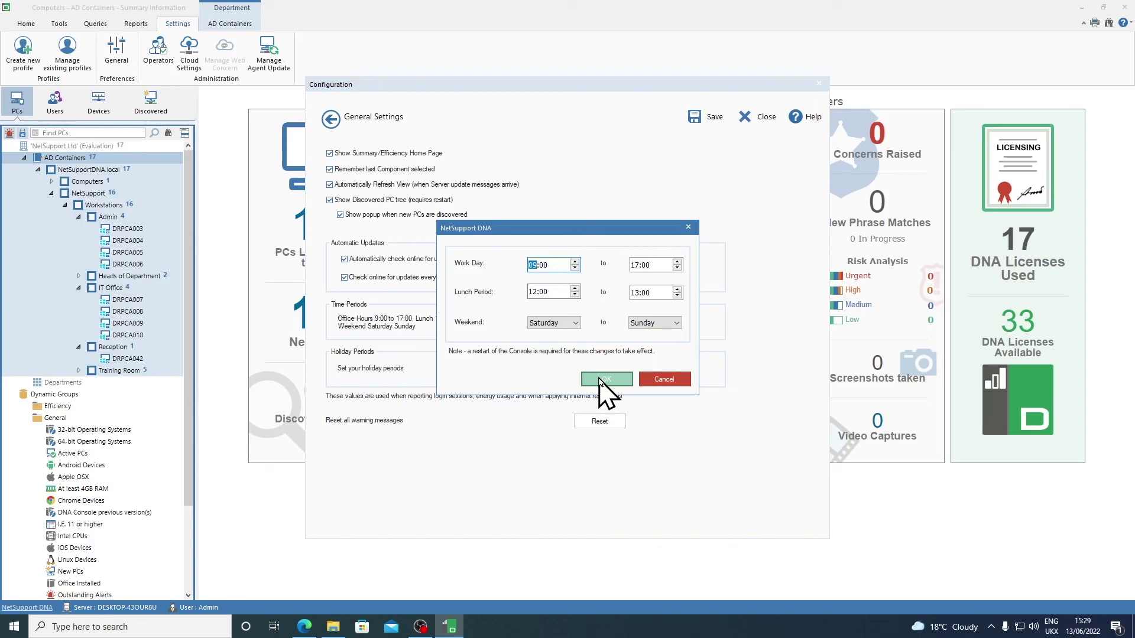
left_click(599, 379)
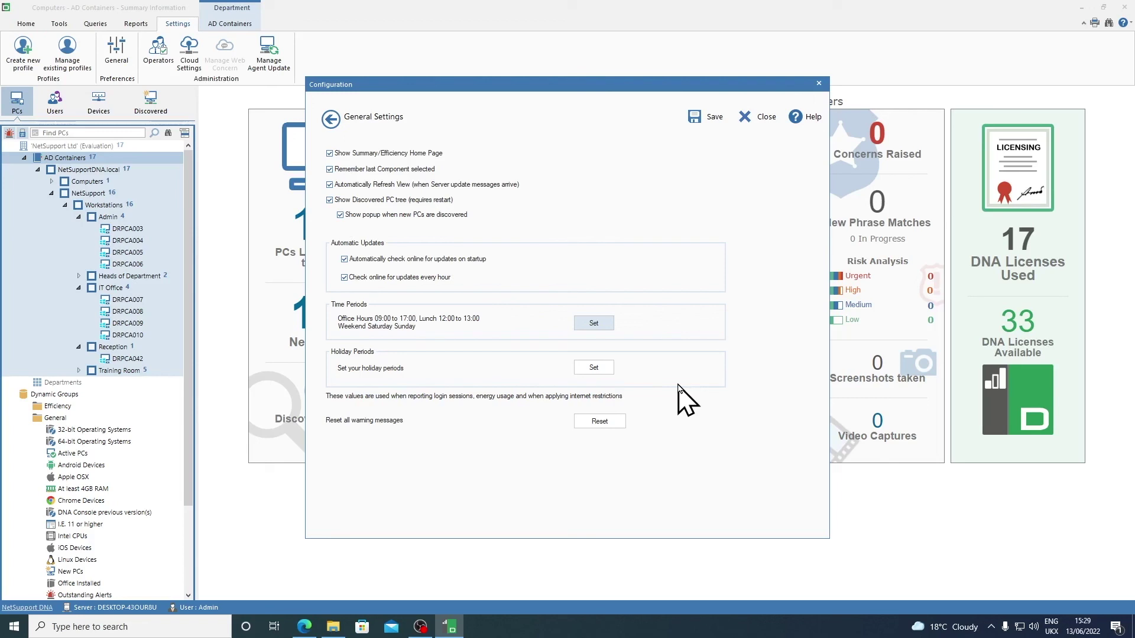
left_click(611, 370)
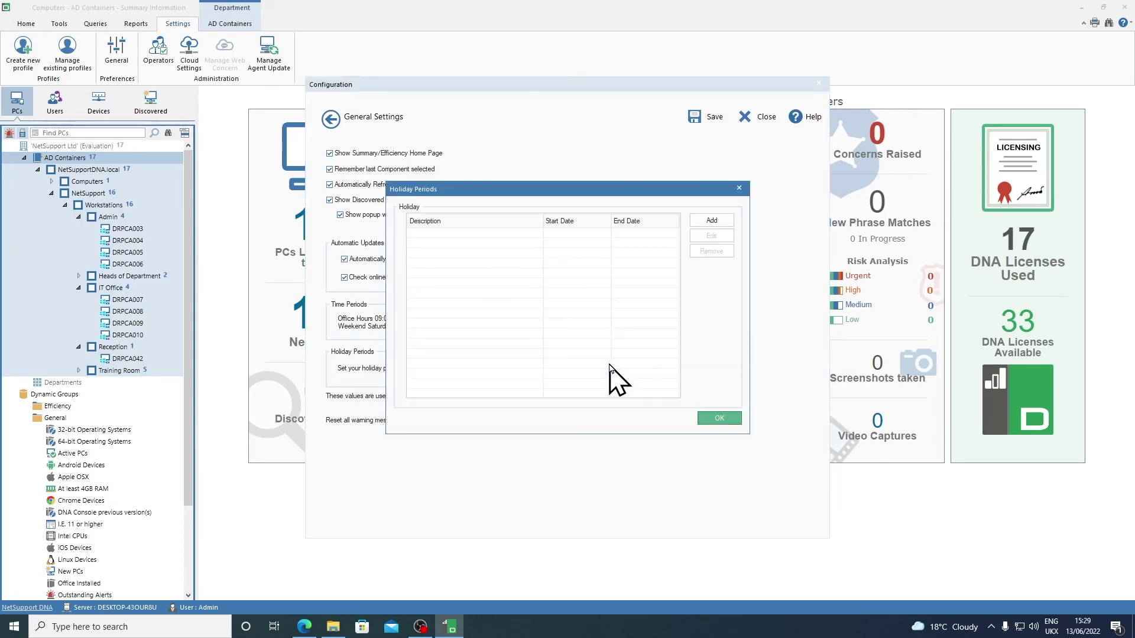
left_click(715, 220)
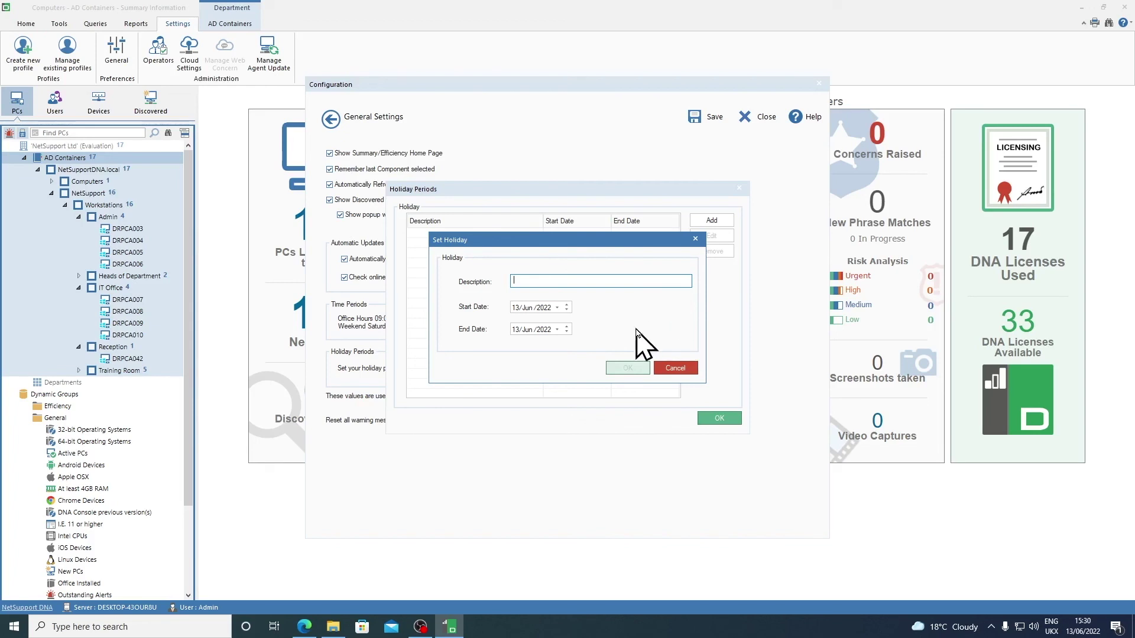
left_click(676, 368)
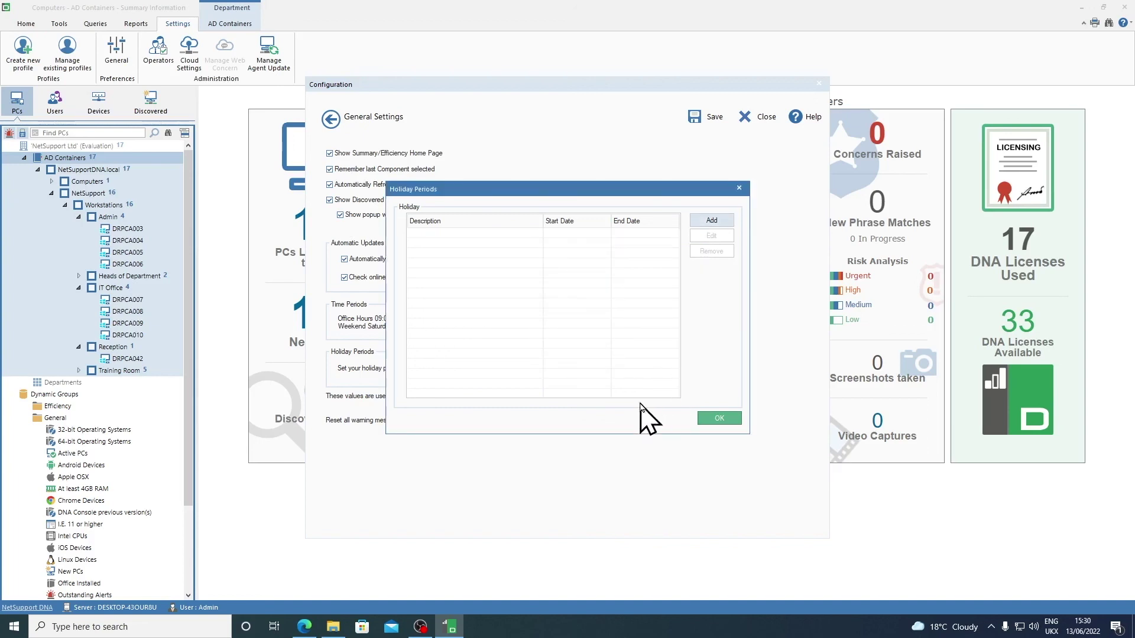
left_click(719, 420)
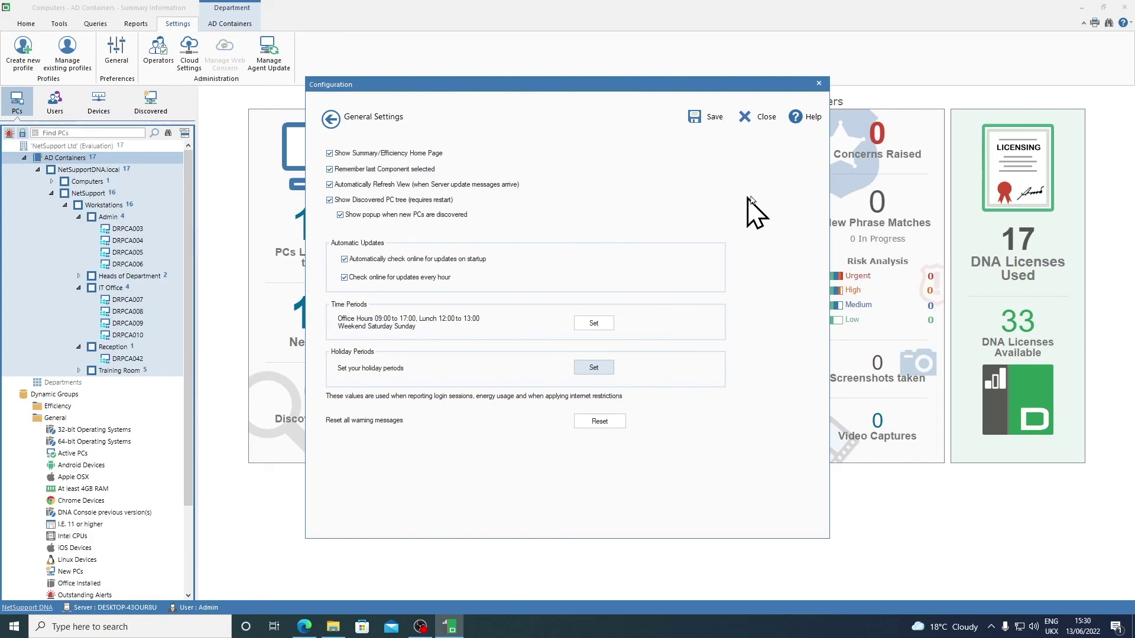
Step: Open help on Console Preferences, widen the contents pane, and show the Search pane
left_click(805, 118)
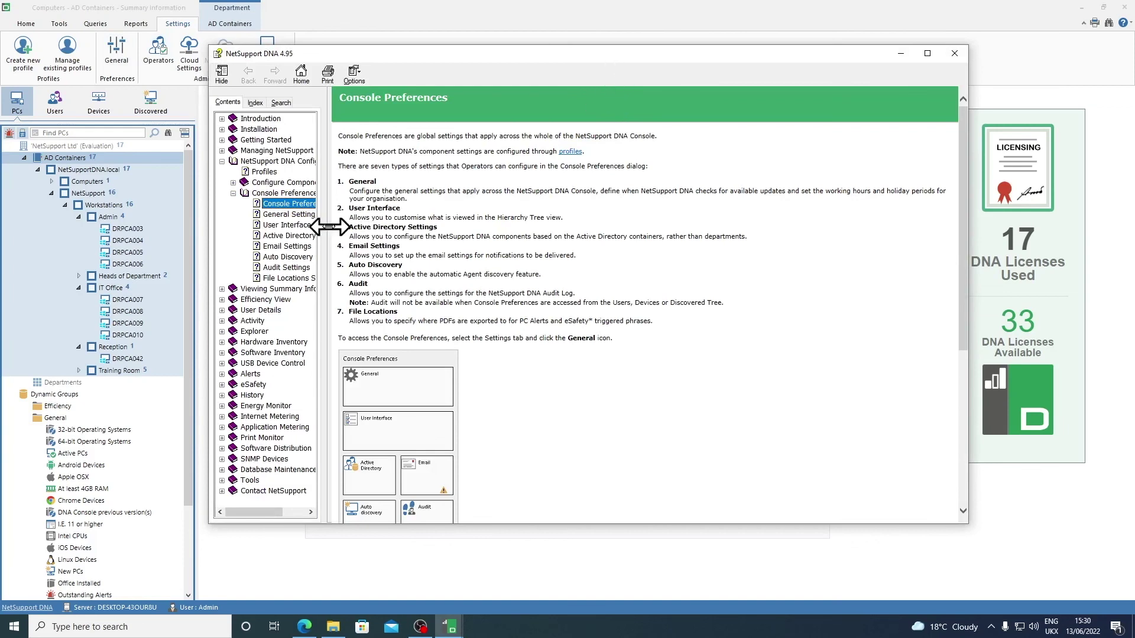
left_click_drag(327, 227, 407, 226)
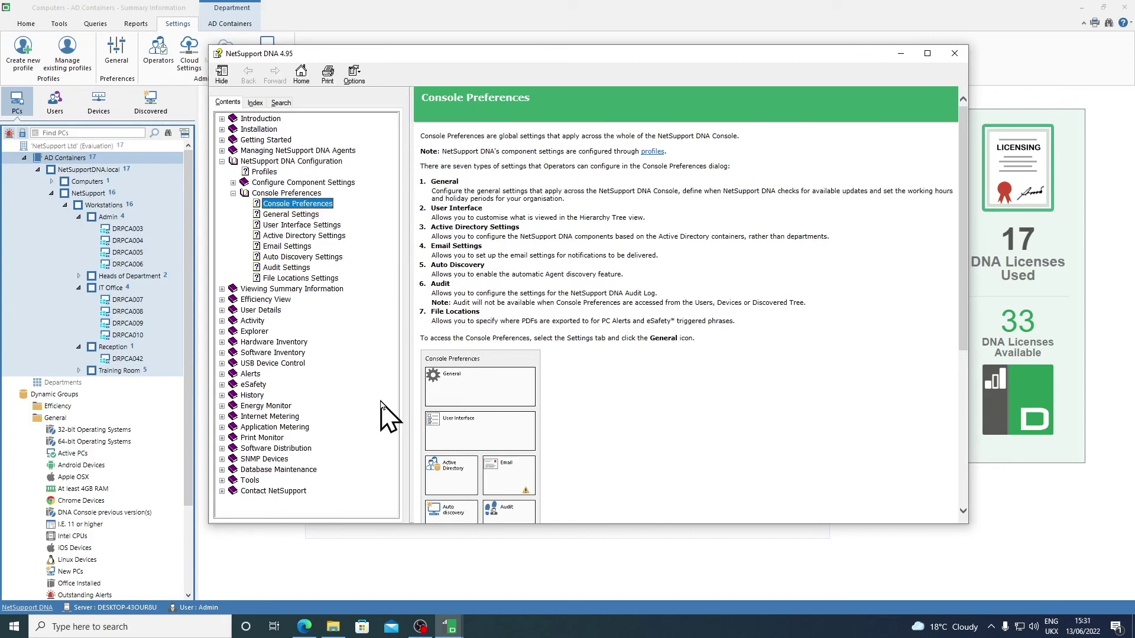
left_click(281, 103)
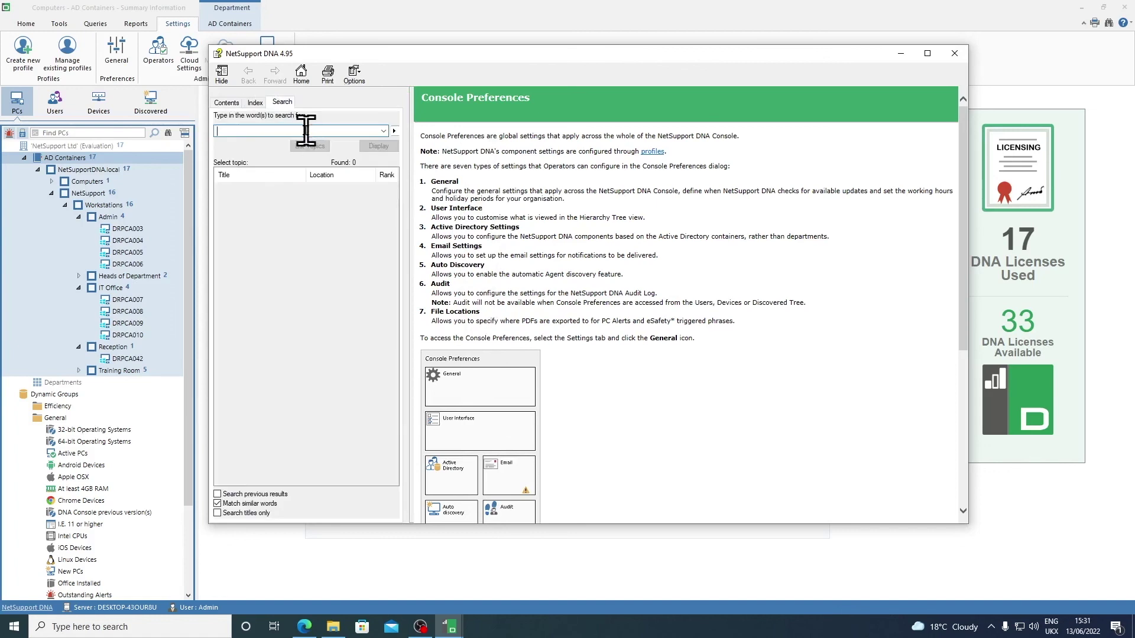
Step: Search help for 'operators', select the Create or Edit Console Roles topic, then close help
type("operators")
left_click(307, 147)
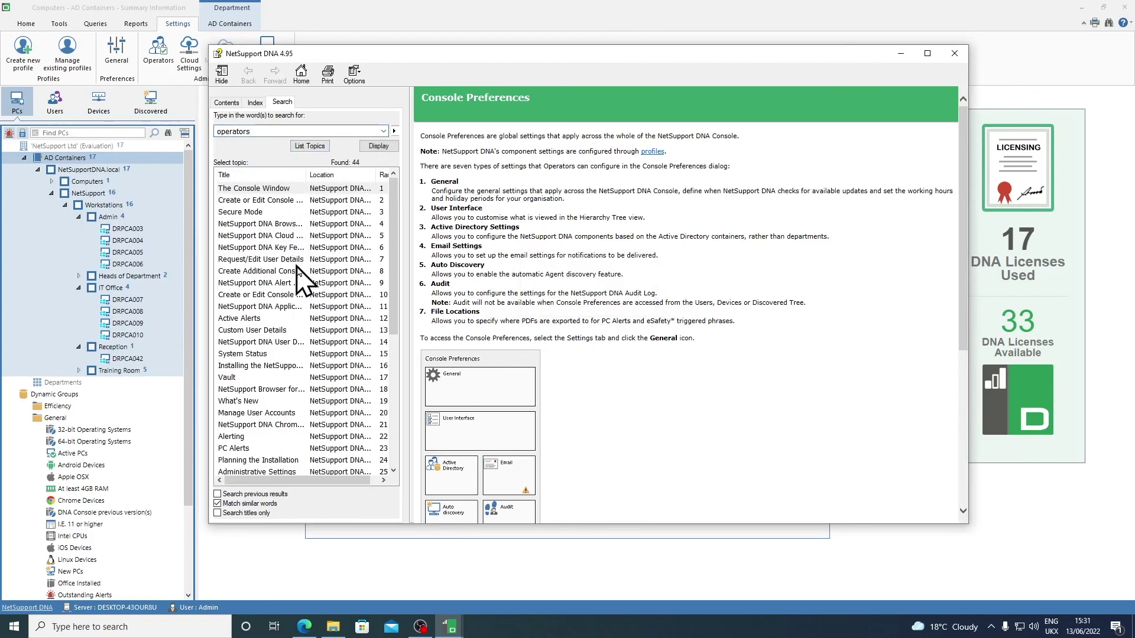
left_click_drag(307, 175, 333, 174)
left_click(332, 188)
left_click(311, 201)
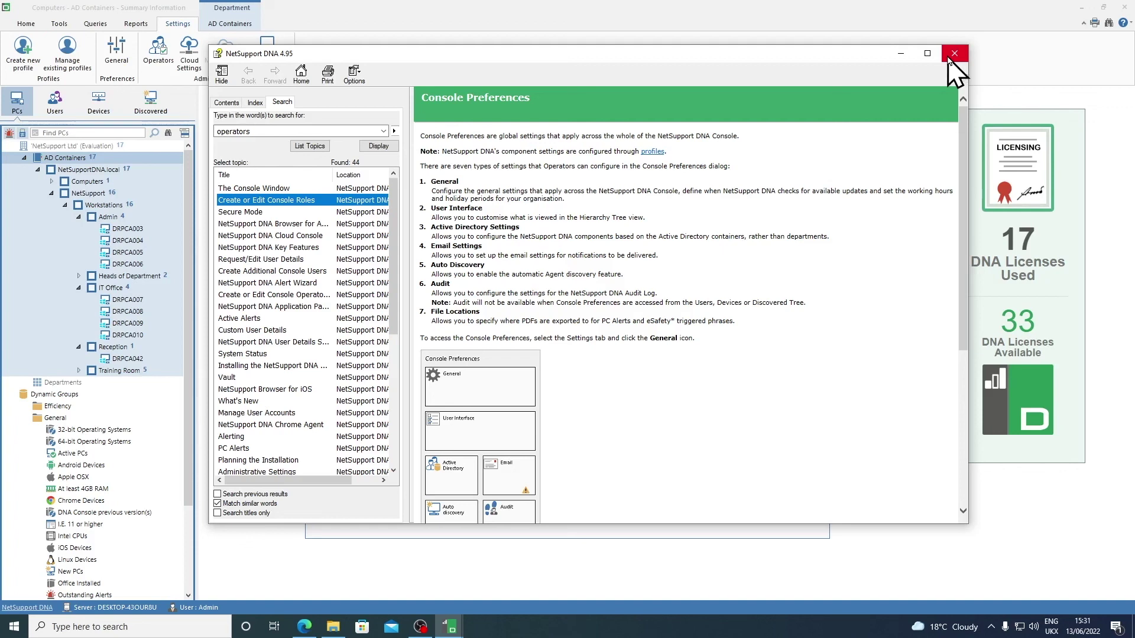
left_click(951, 54)
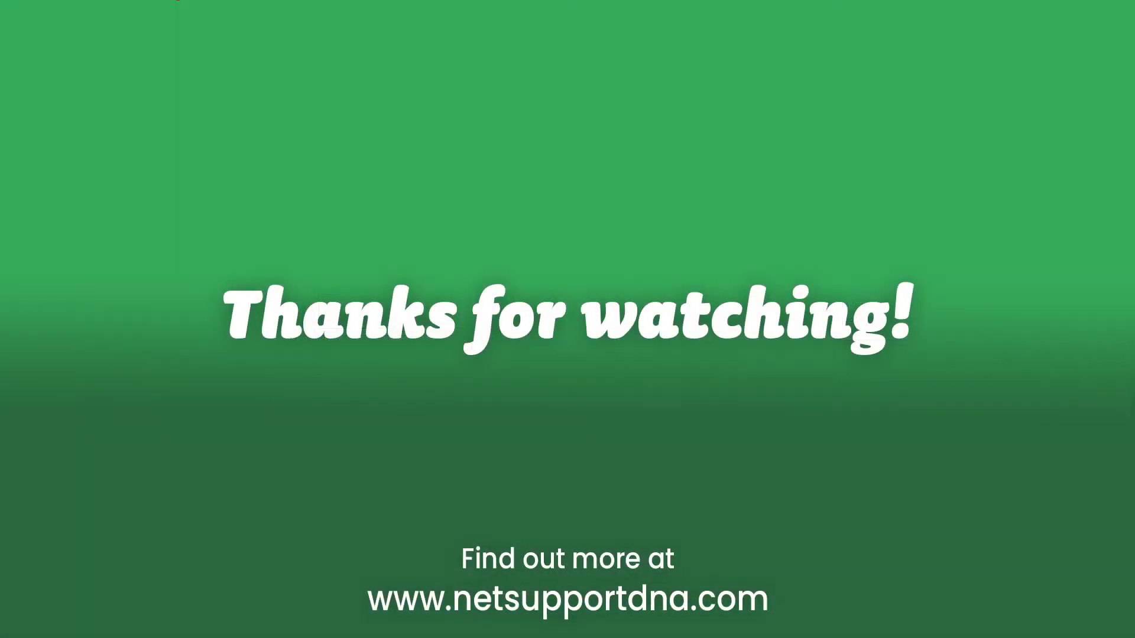